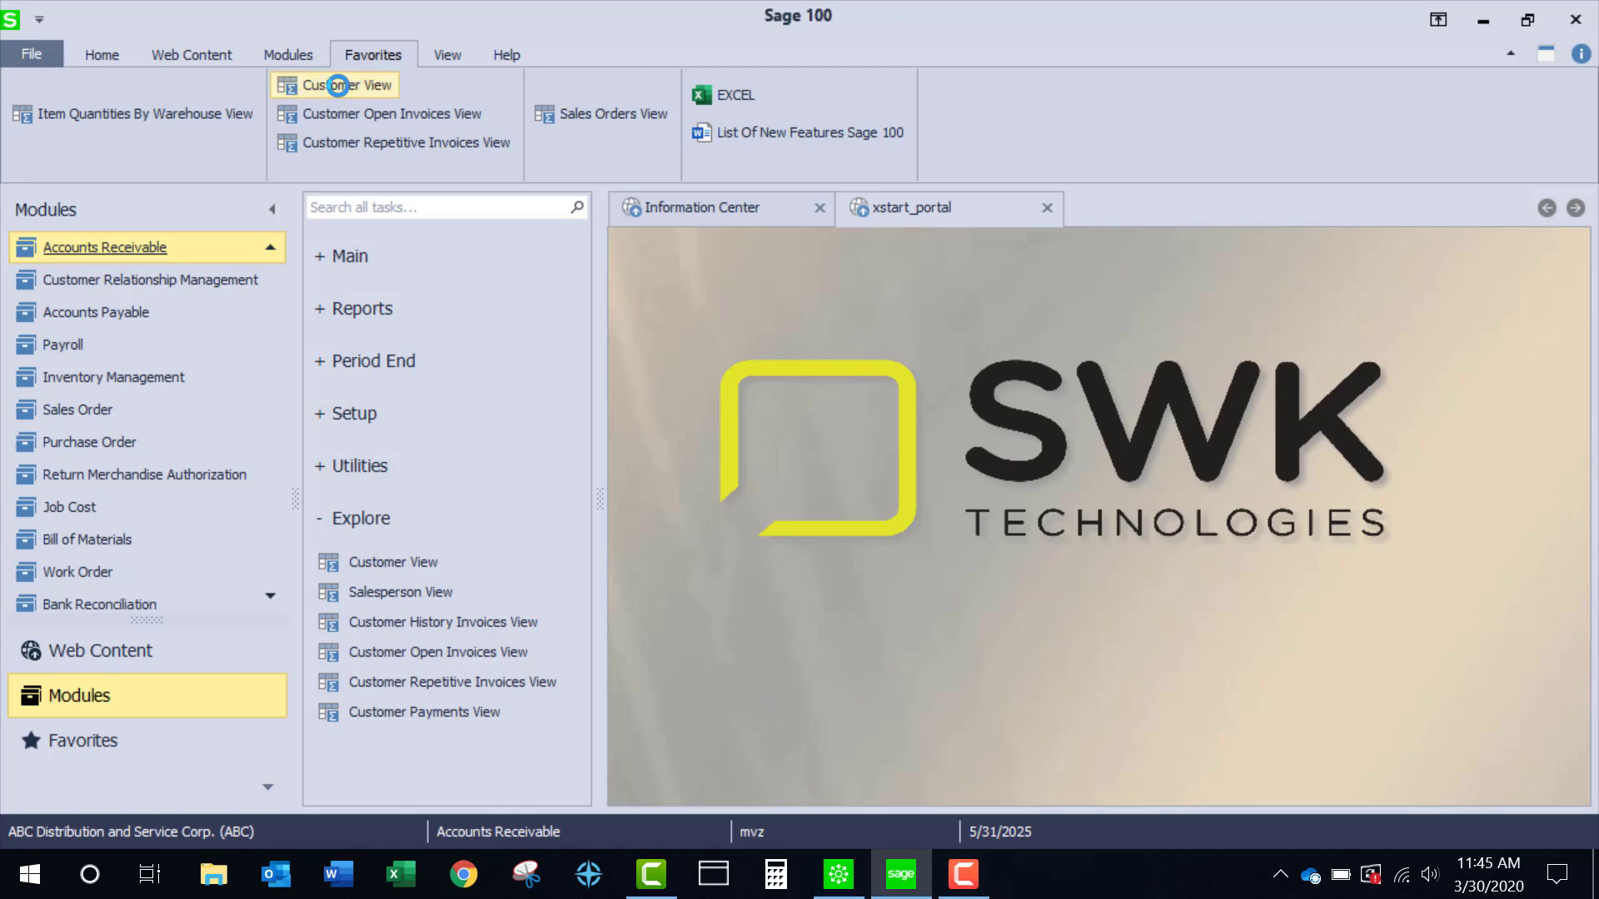
Step: Launch Customer View from Favorites to list the 21 customers in Business Insights Explorer
click(338, 87)
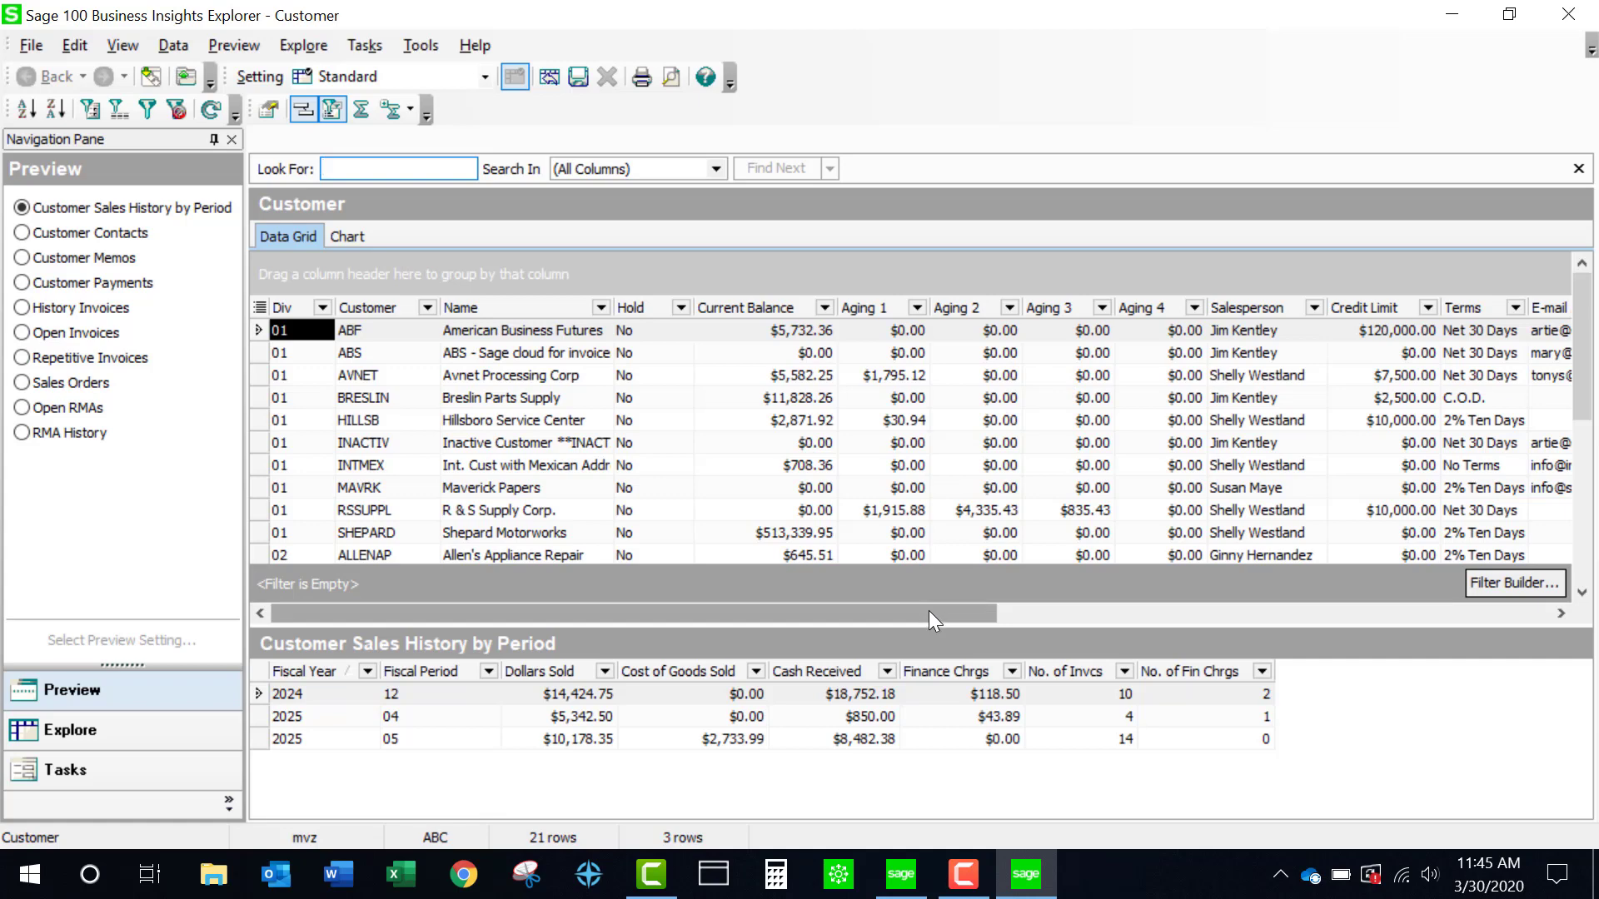
drag(935, 610, 1517, 631)
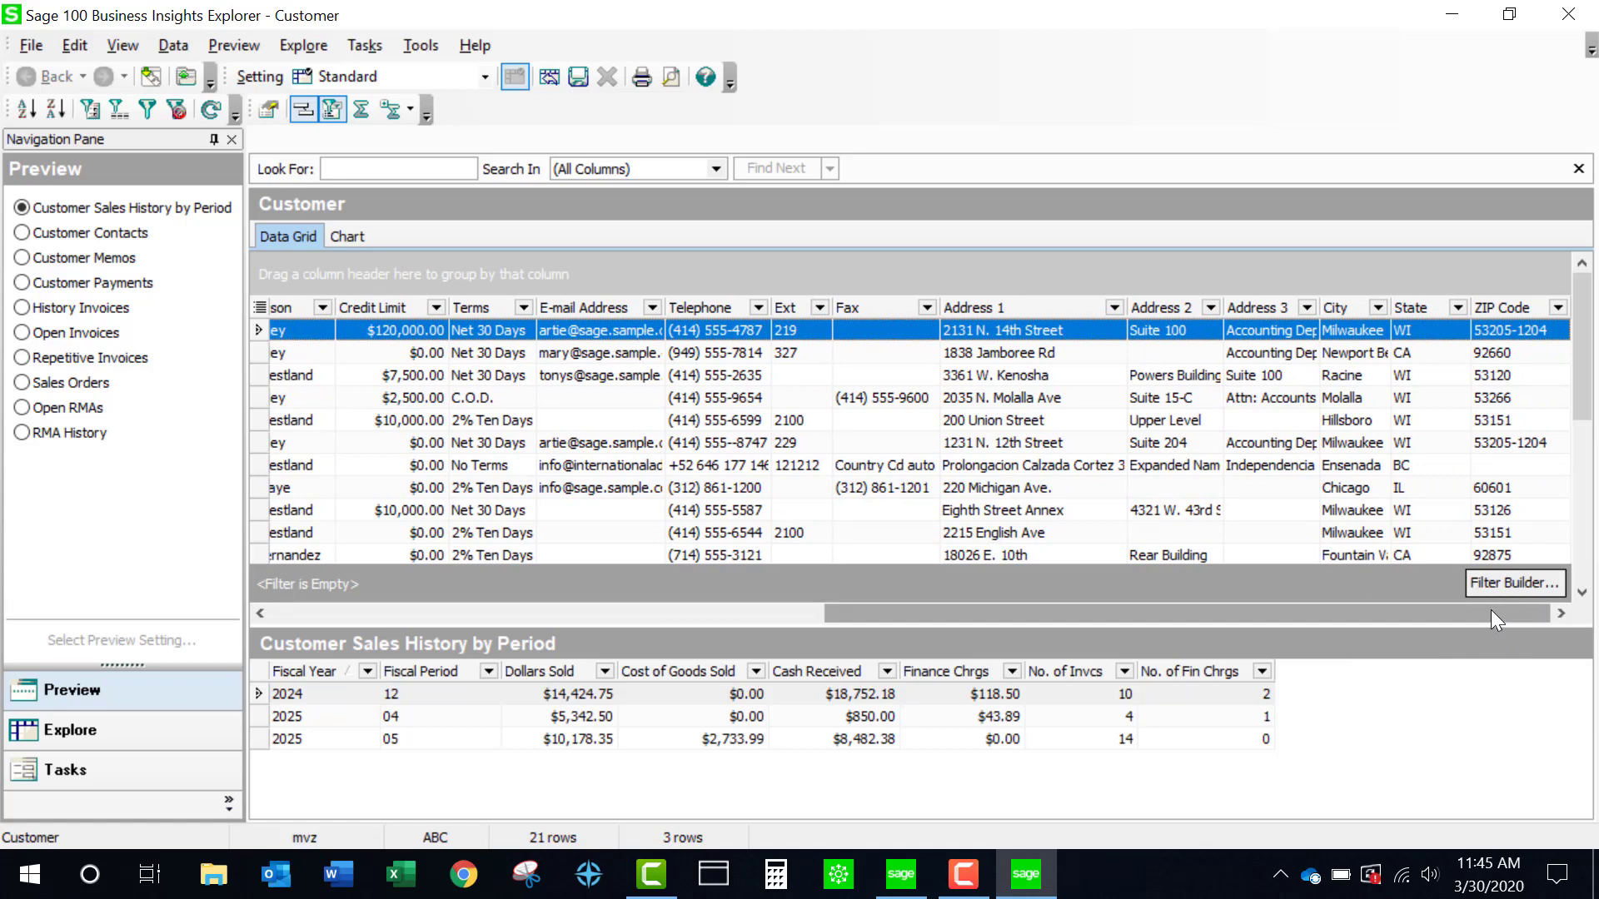
drag(1491, 609, 937, 640)
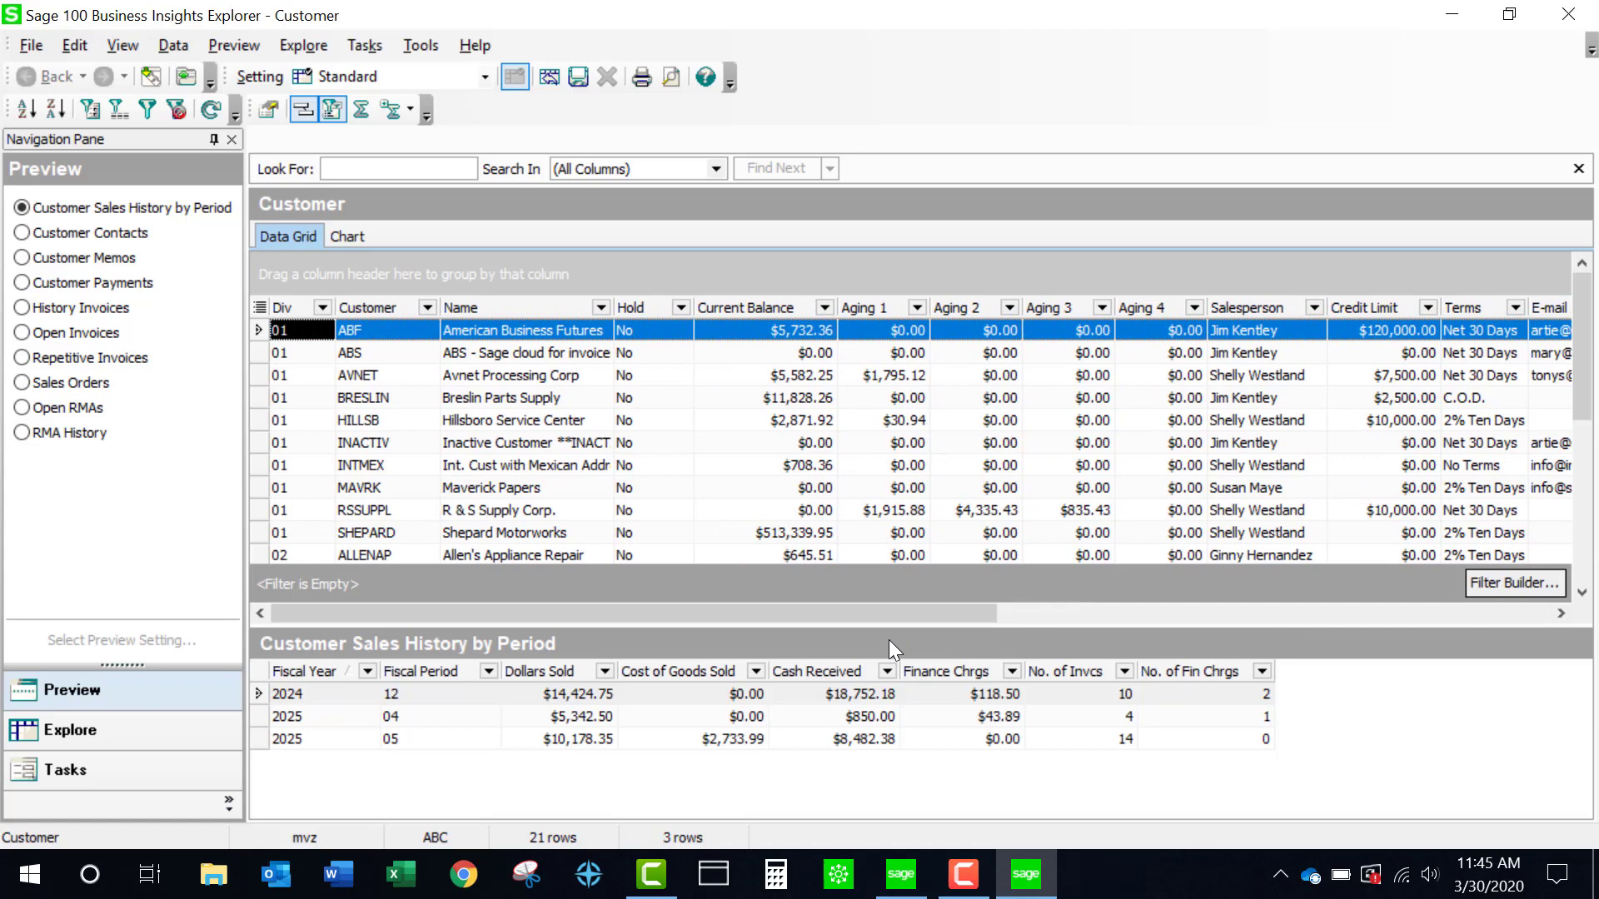
Step: Hide the Credit Limit, Terms, E-mail Address, Telephone and Ext columns in Column Settings
right_click(503, 308)
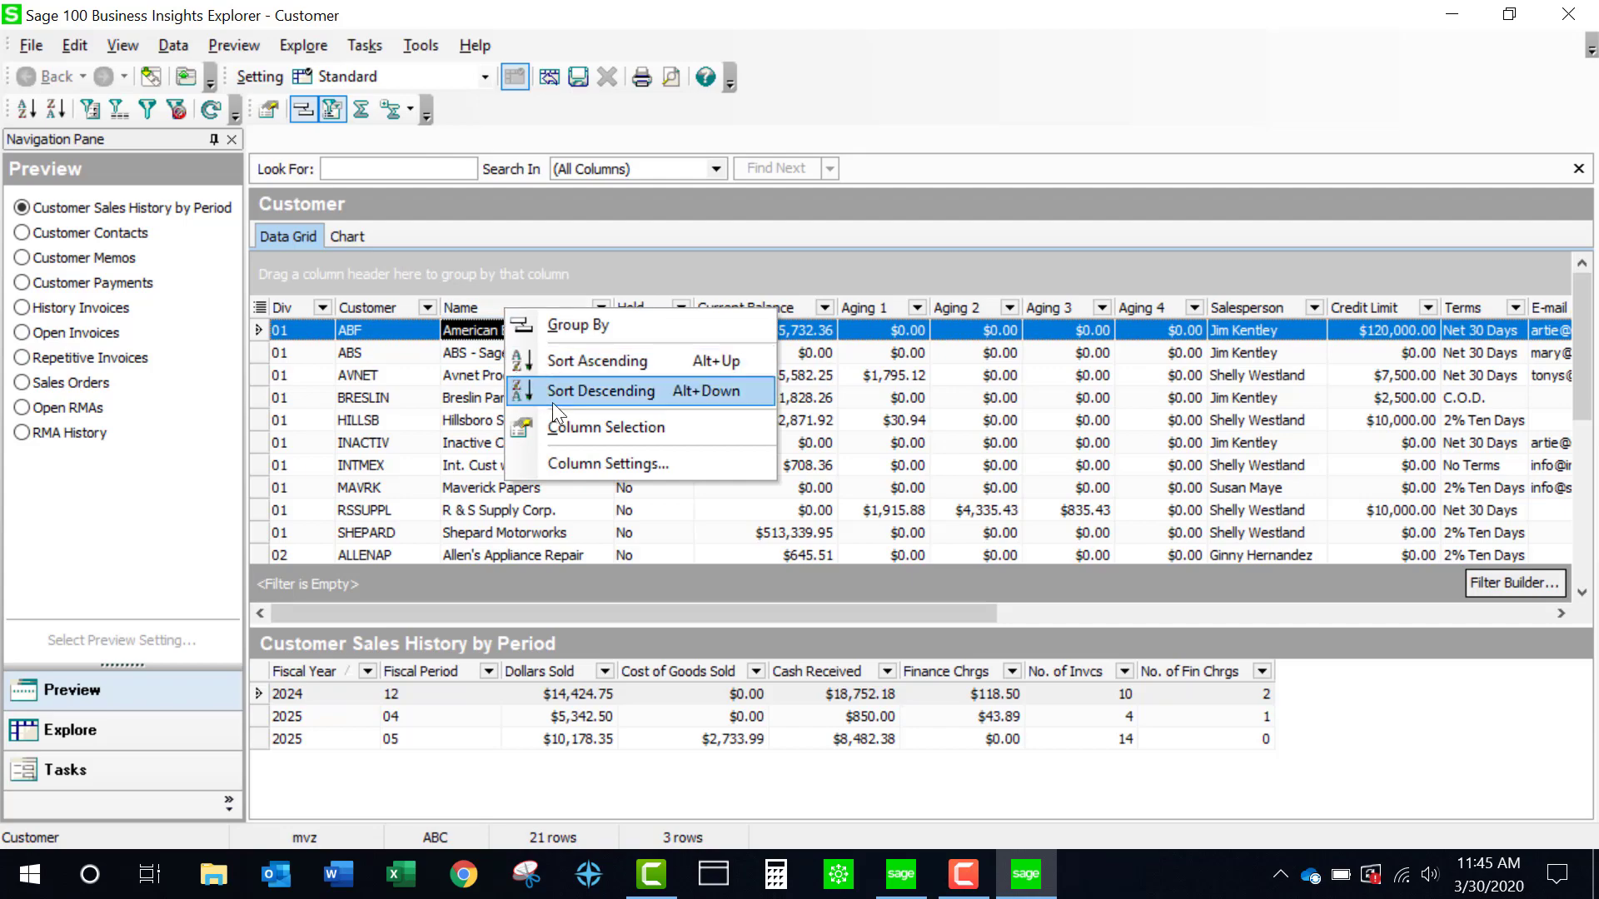
click(572, 463)
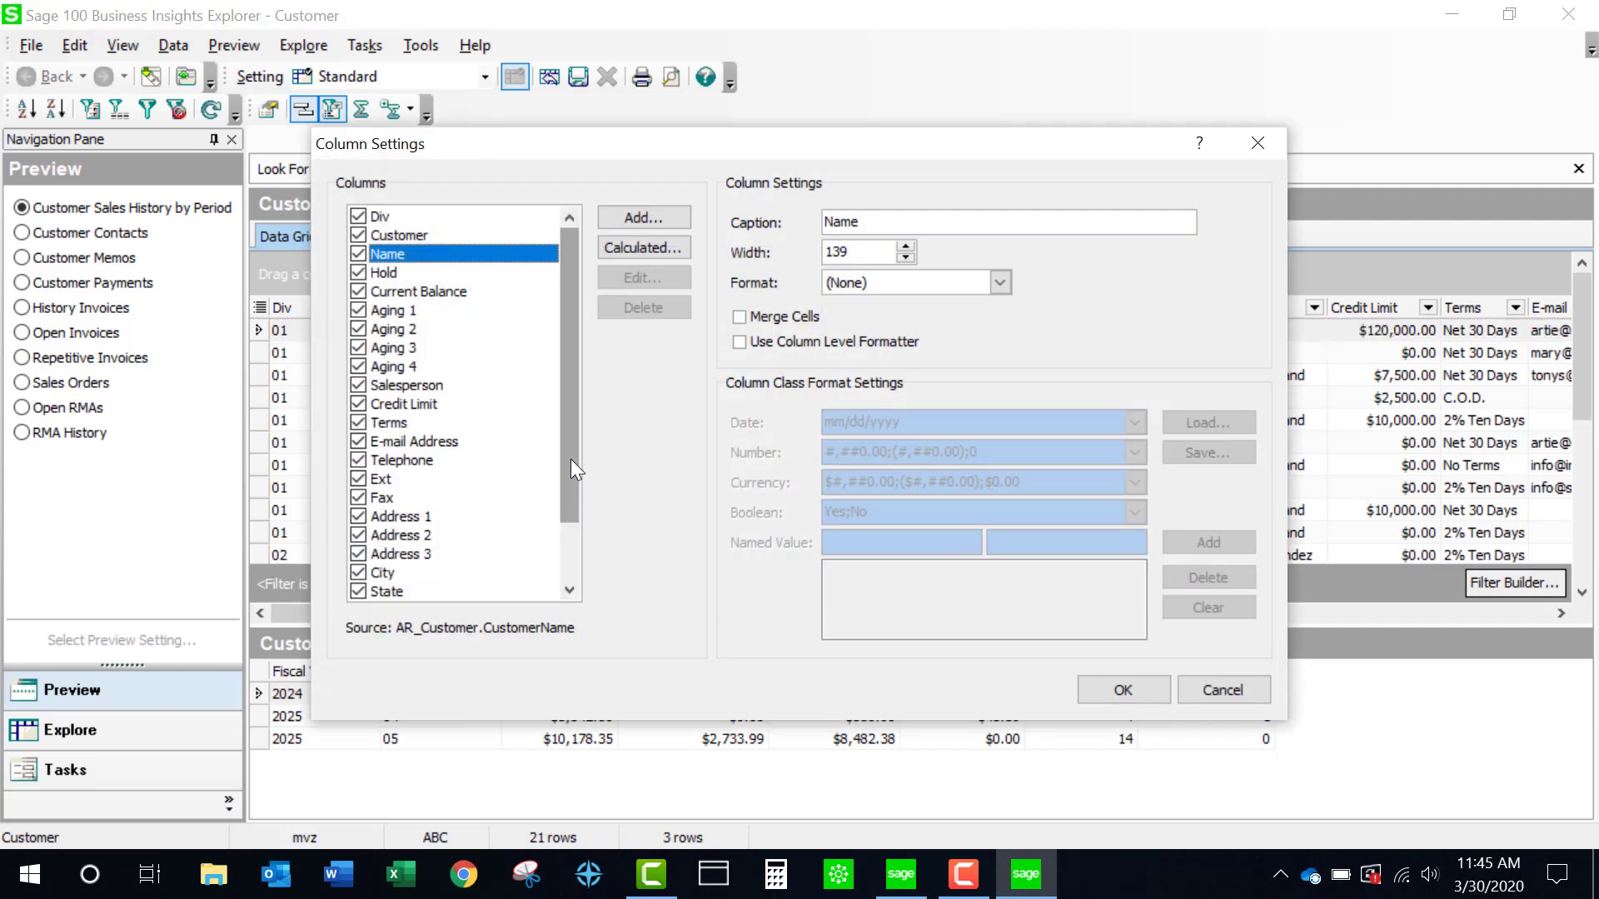
click(358, 404)
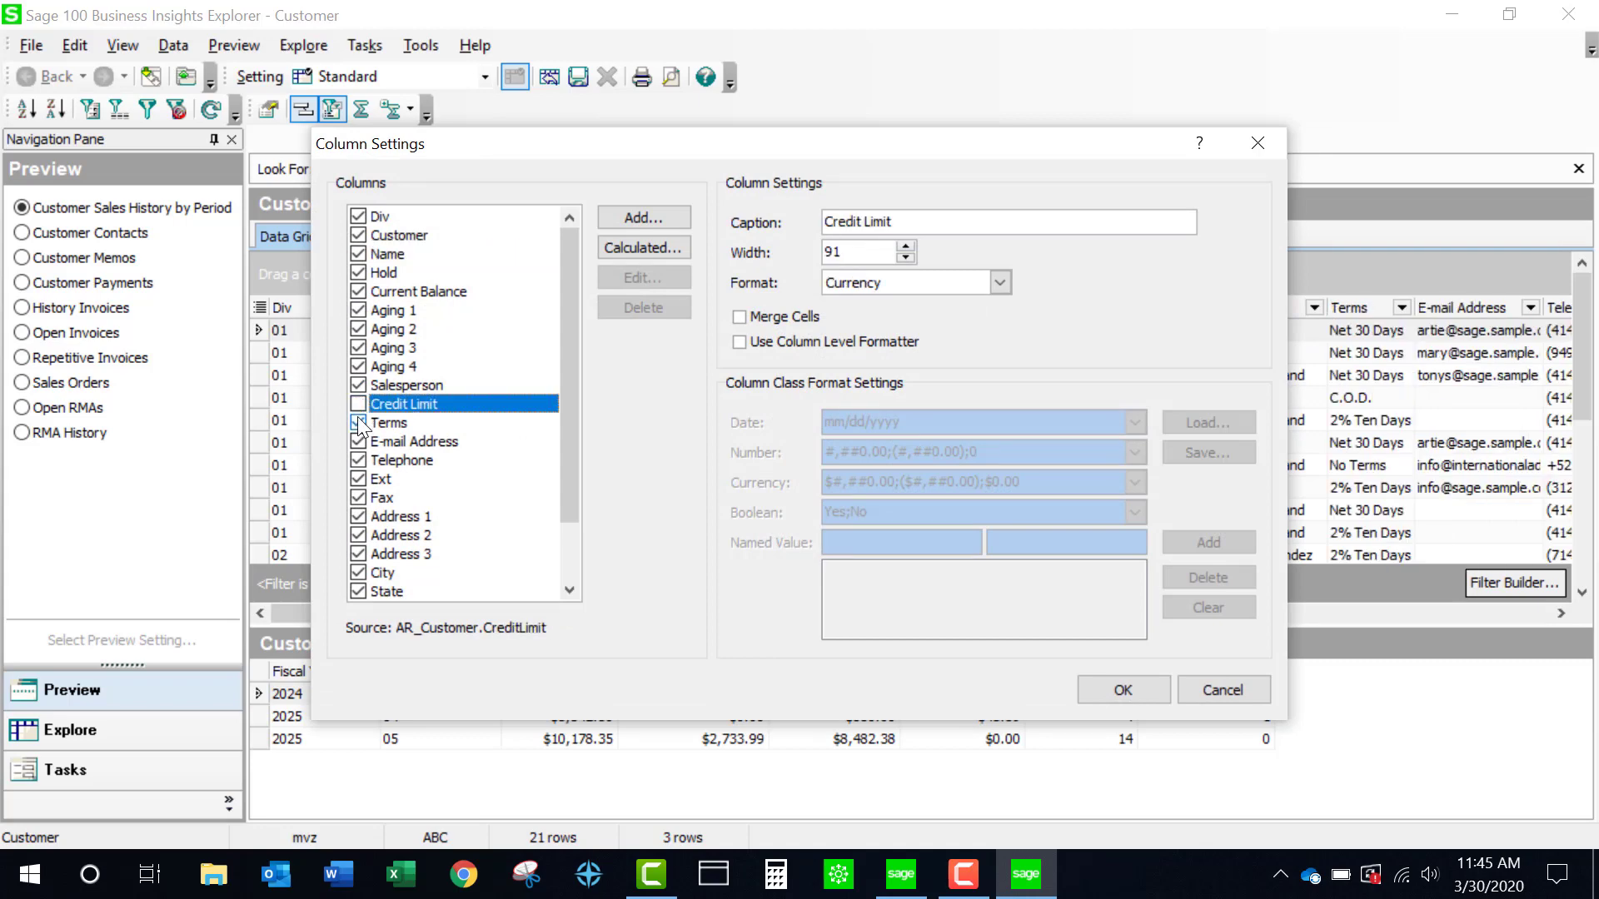
click(358, 422)
click(358, 441)
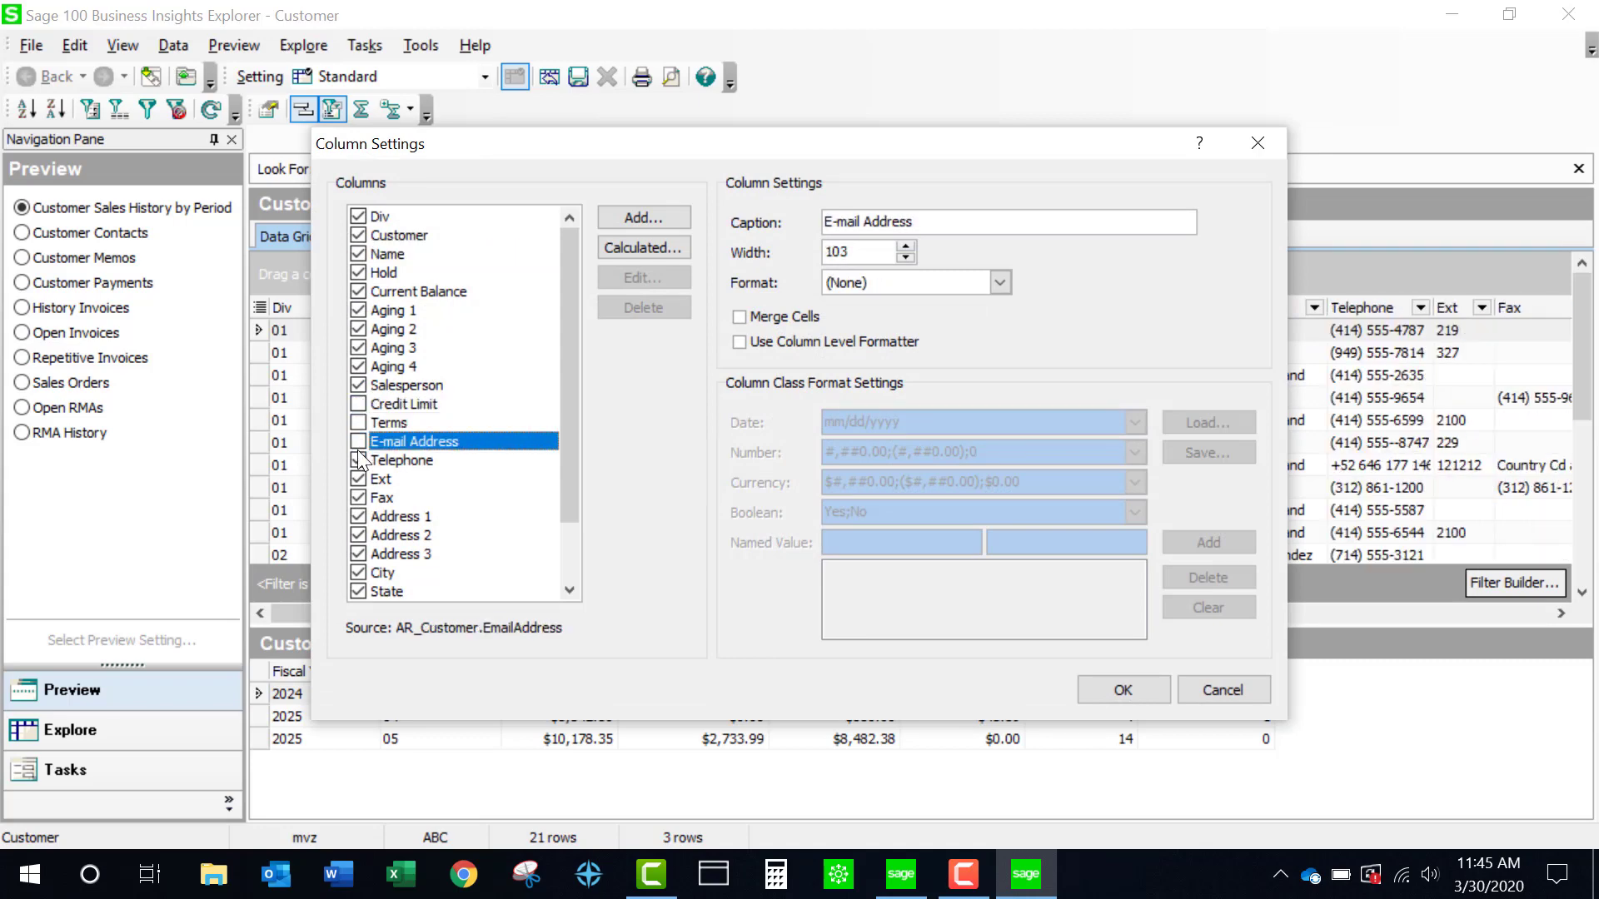
click(358, 460)
click(358, 478)
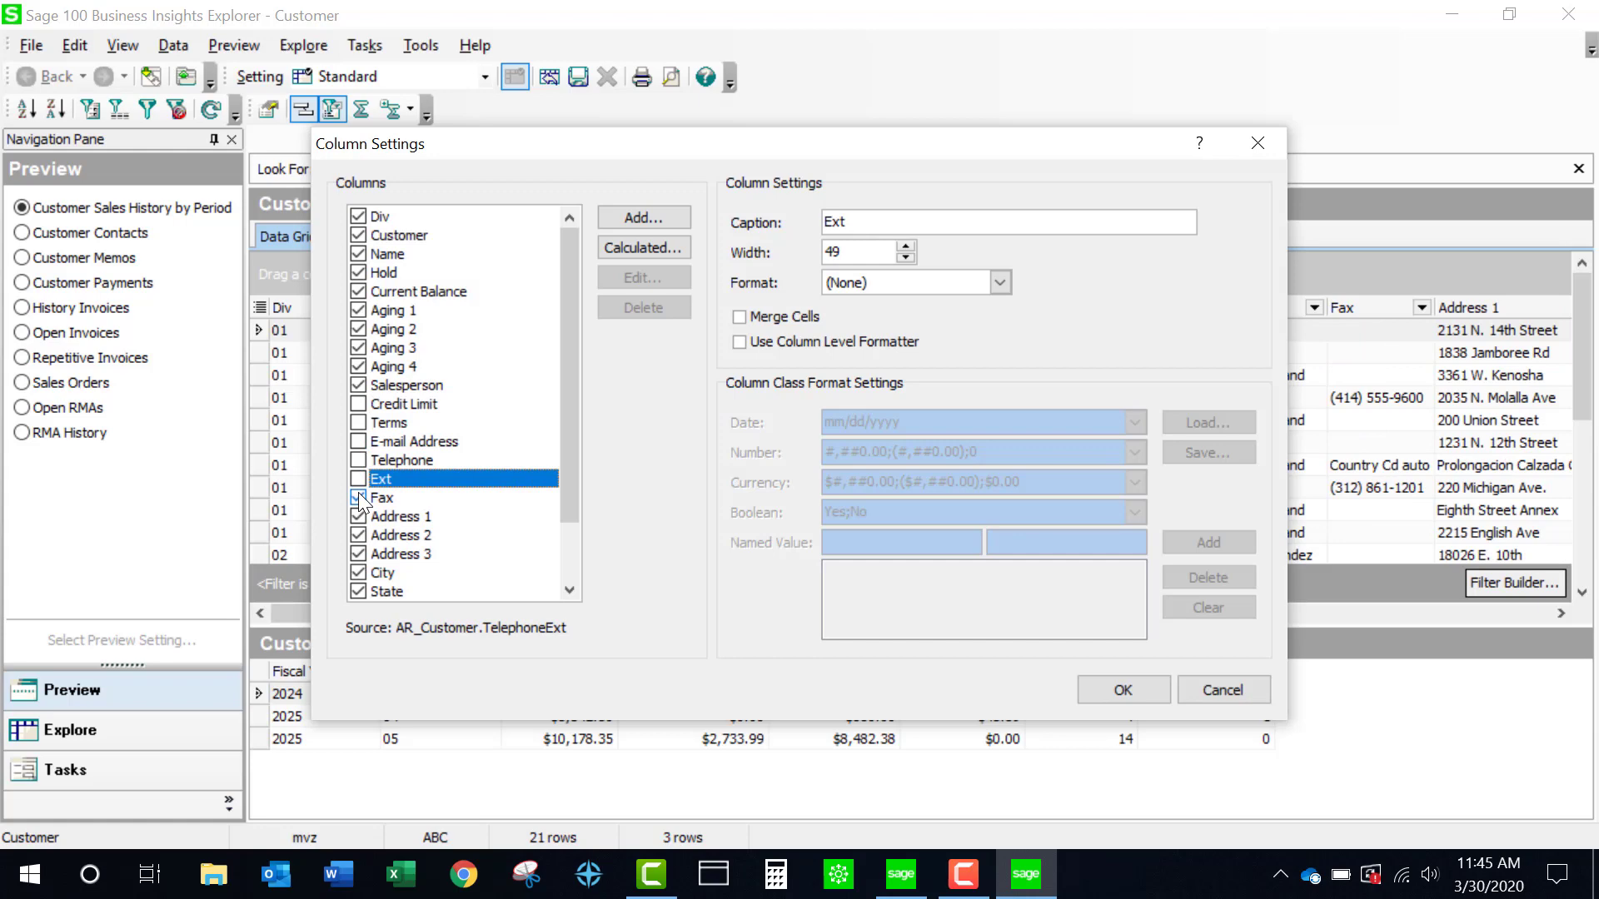
Step: Hide the Fax, Address 1–3 and ZIP Code columns and show Date Established
click(358, 497)
click(358, 516)
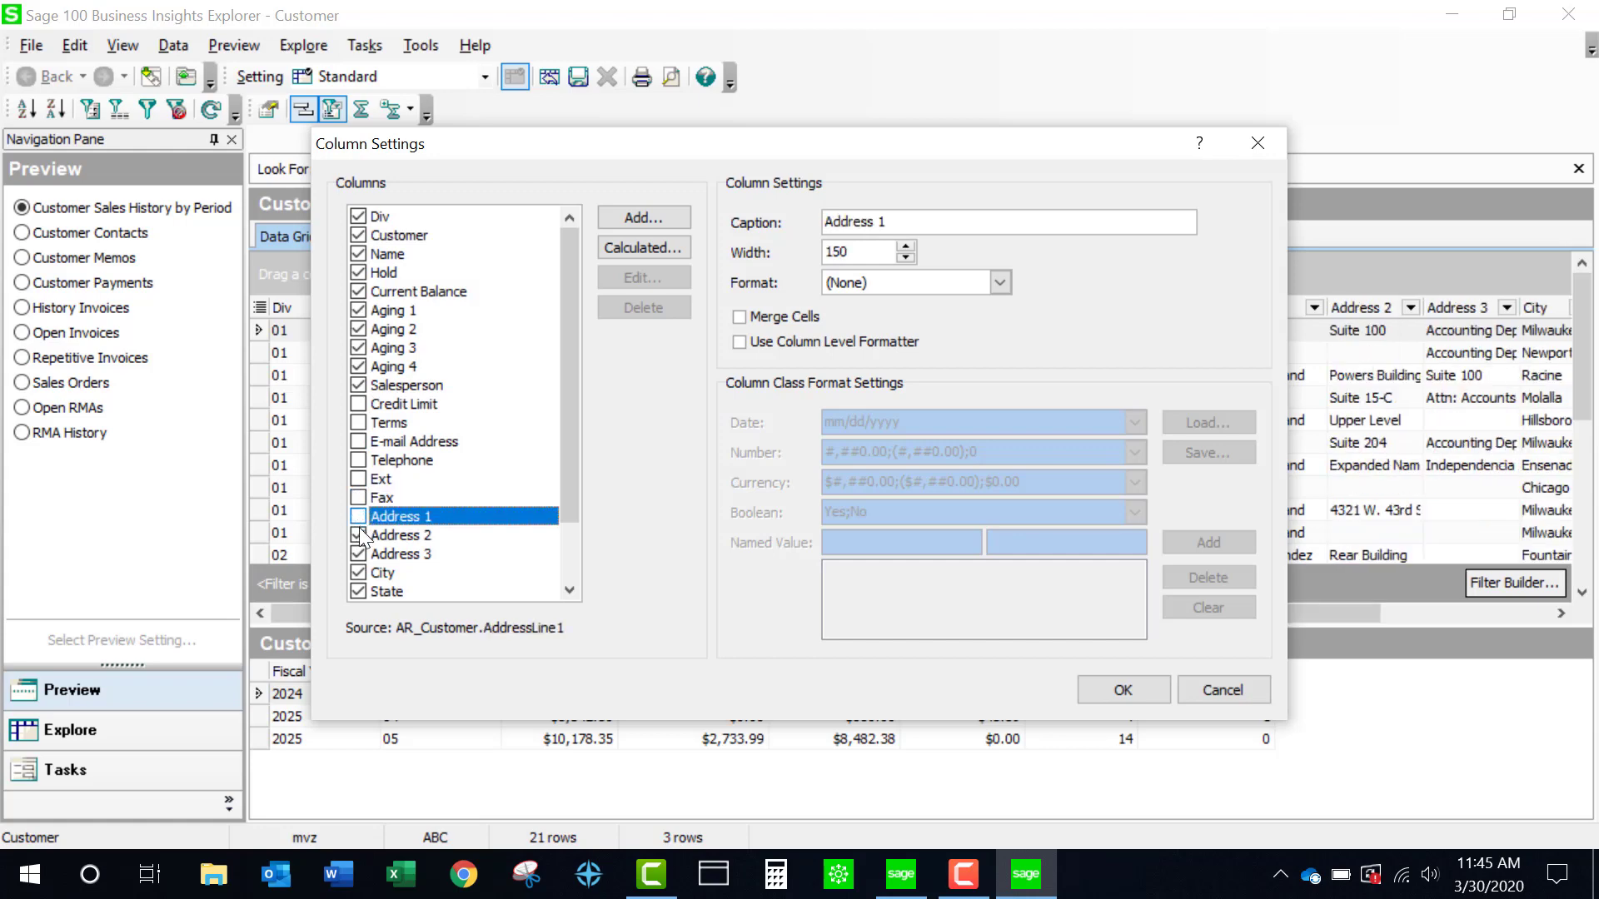
click(358, 535)
click(358, 553)
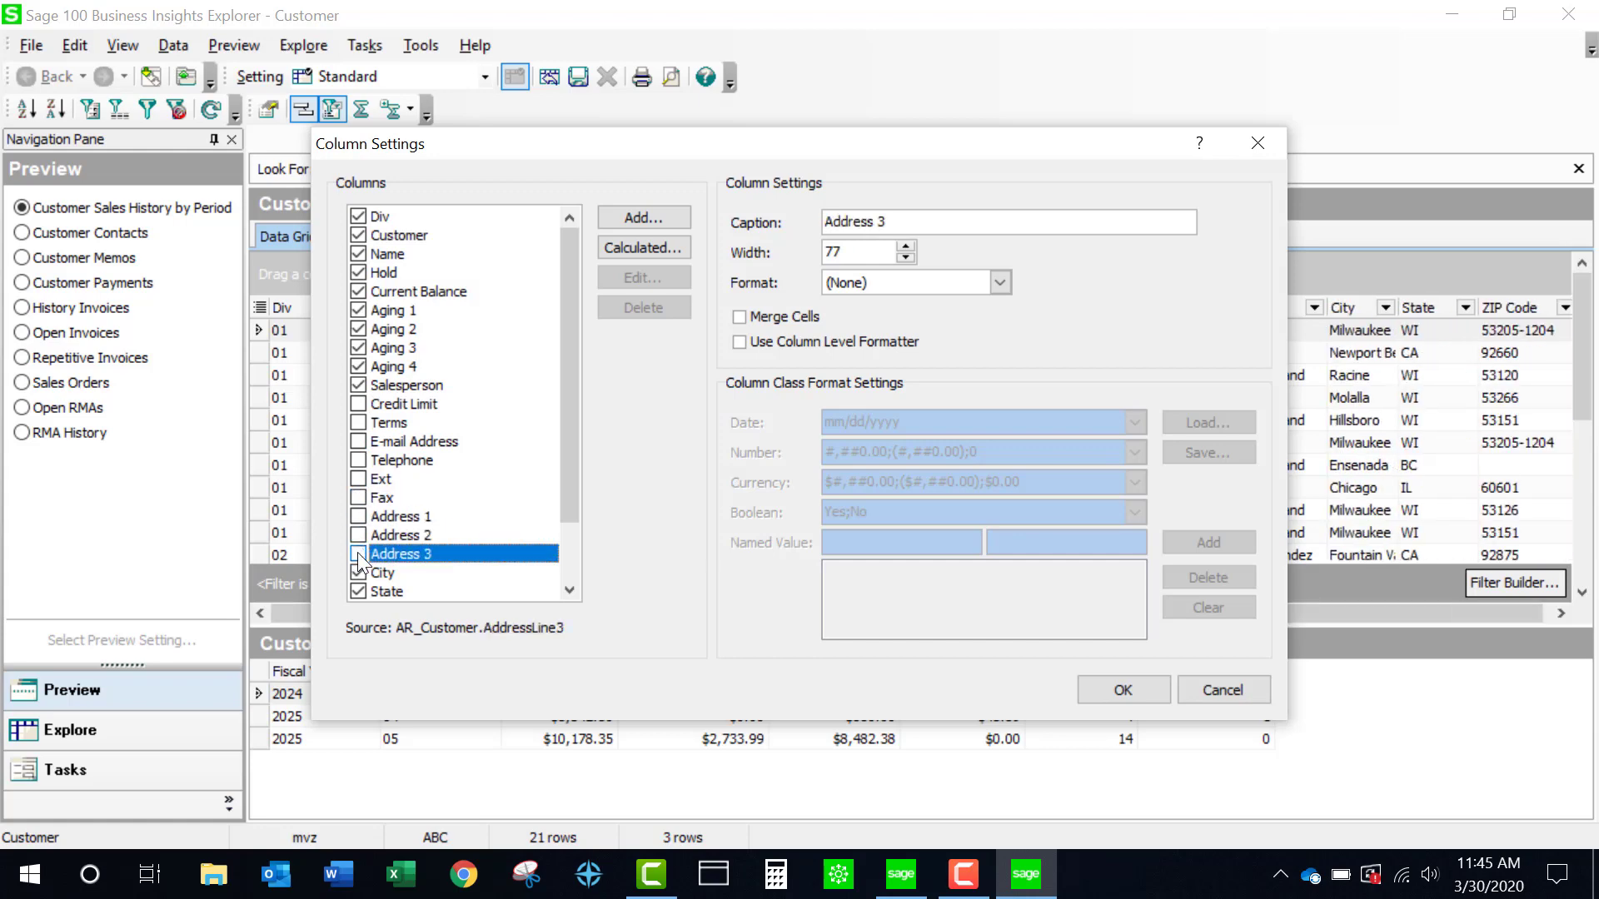
drag(573, 497, 572, 555)
click(358, 535)
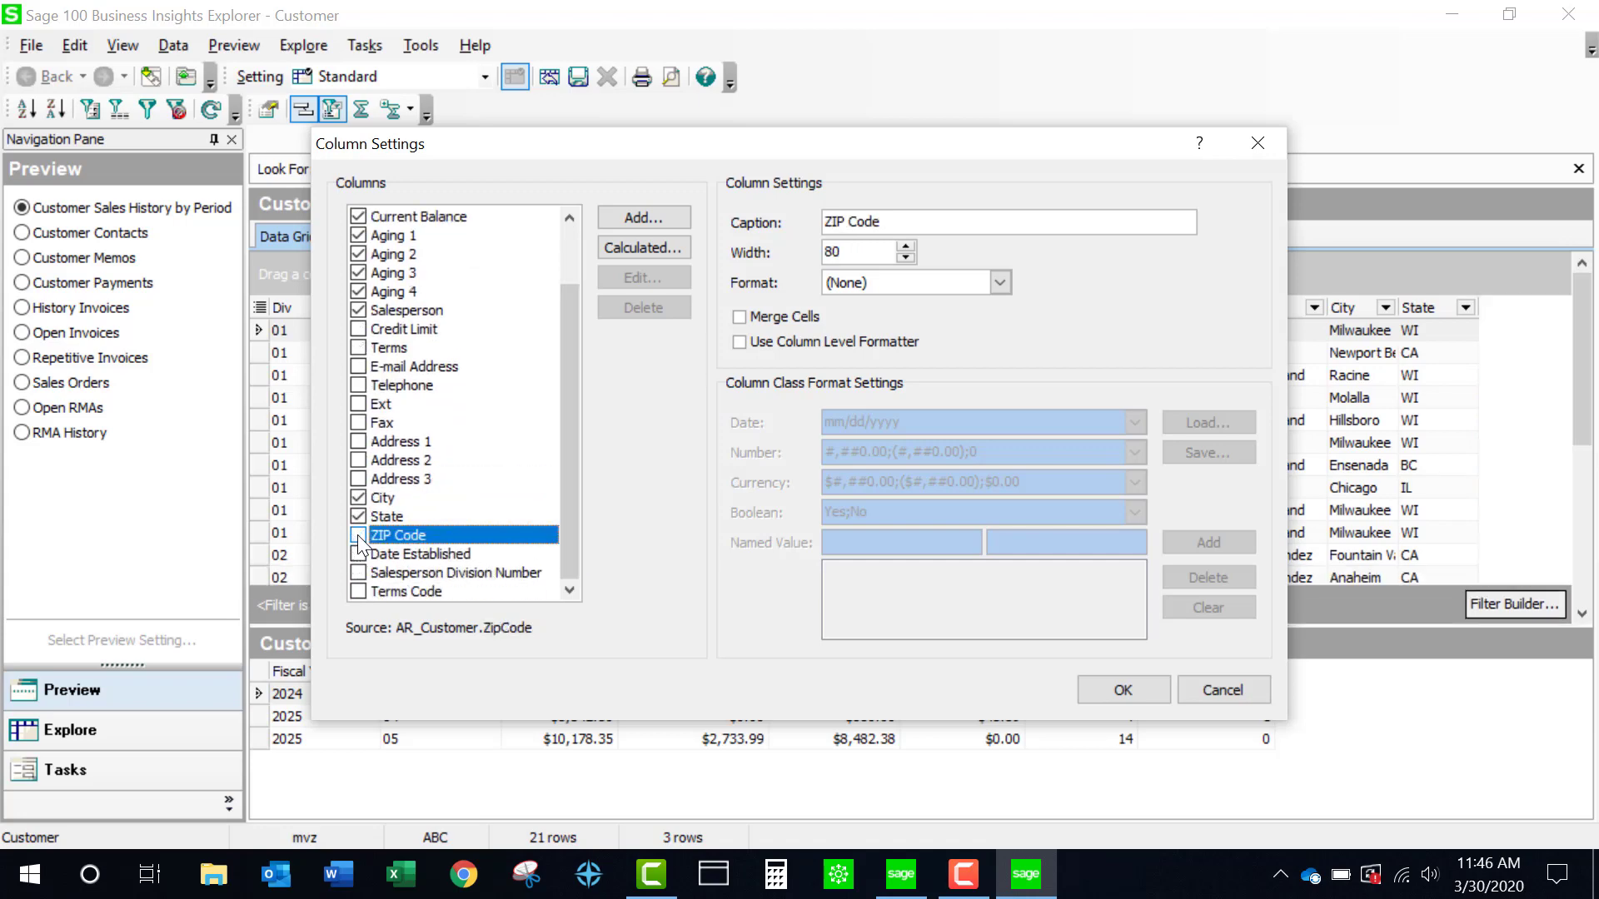
click(357, 553)
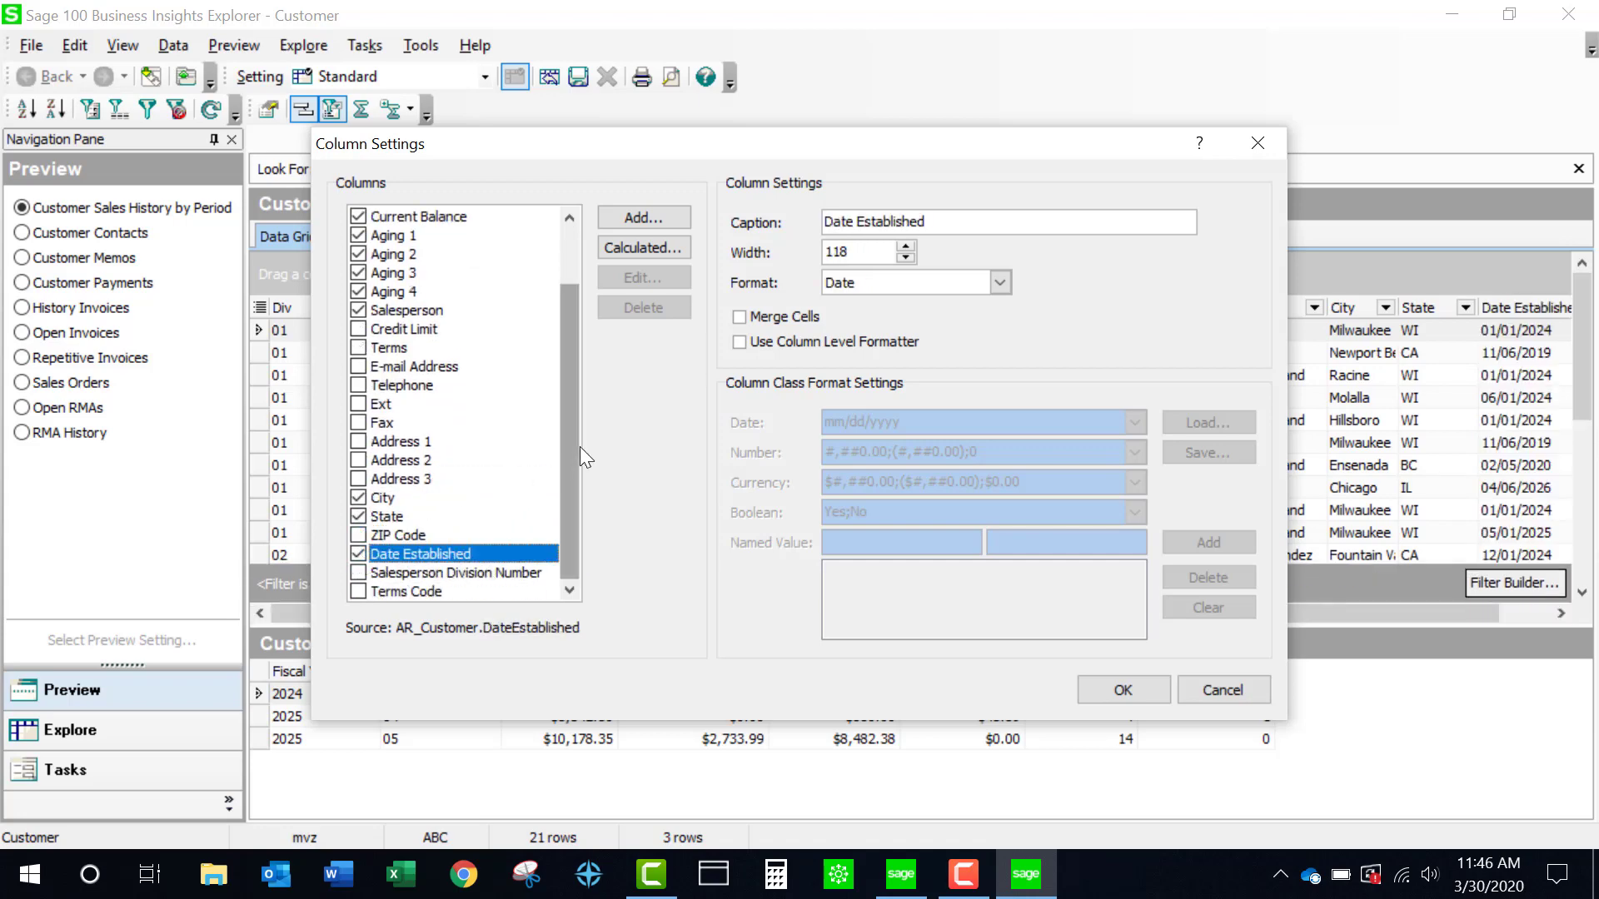
drag(577, 448, 568, 355)
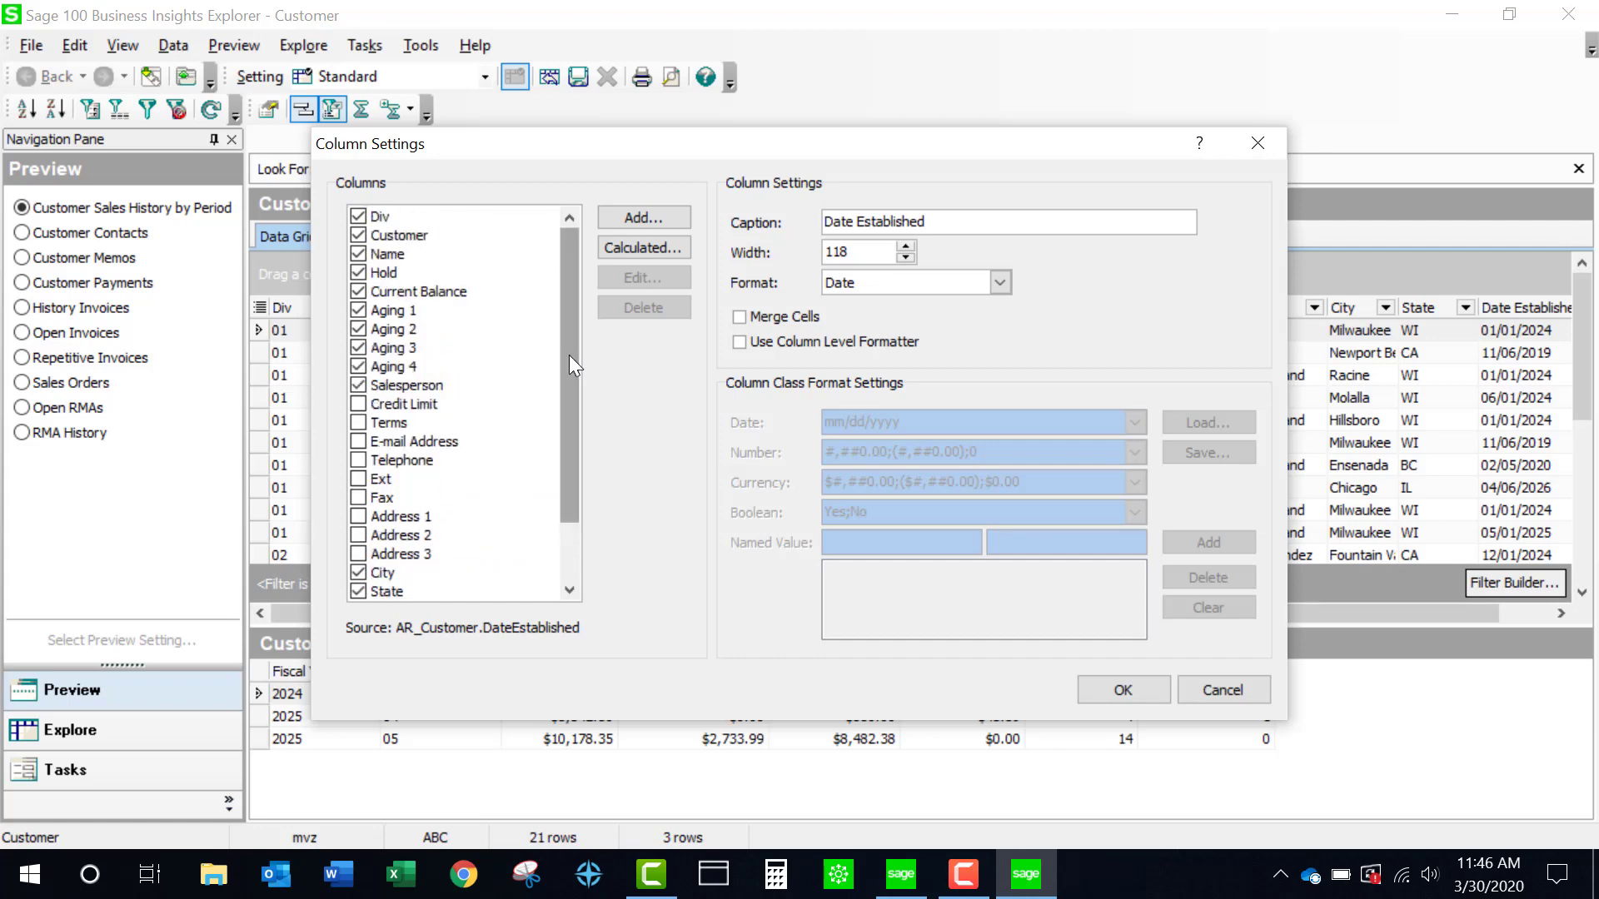
Step: Add the AR_Customer Comment field as a grid column and apply the column settings
click(638, 217)
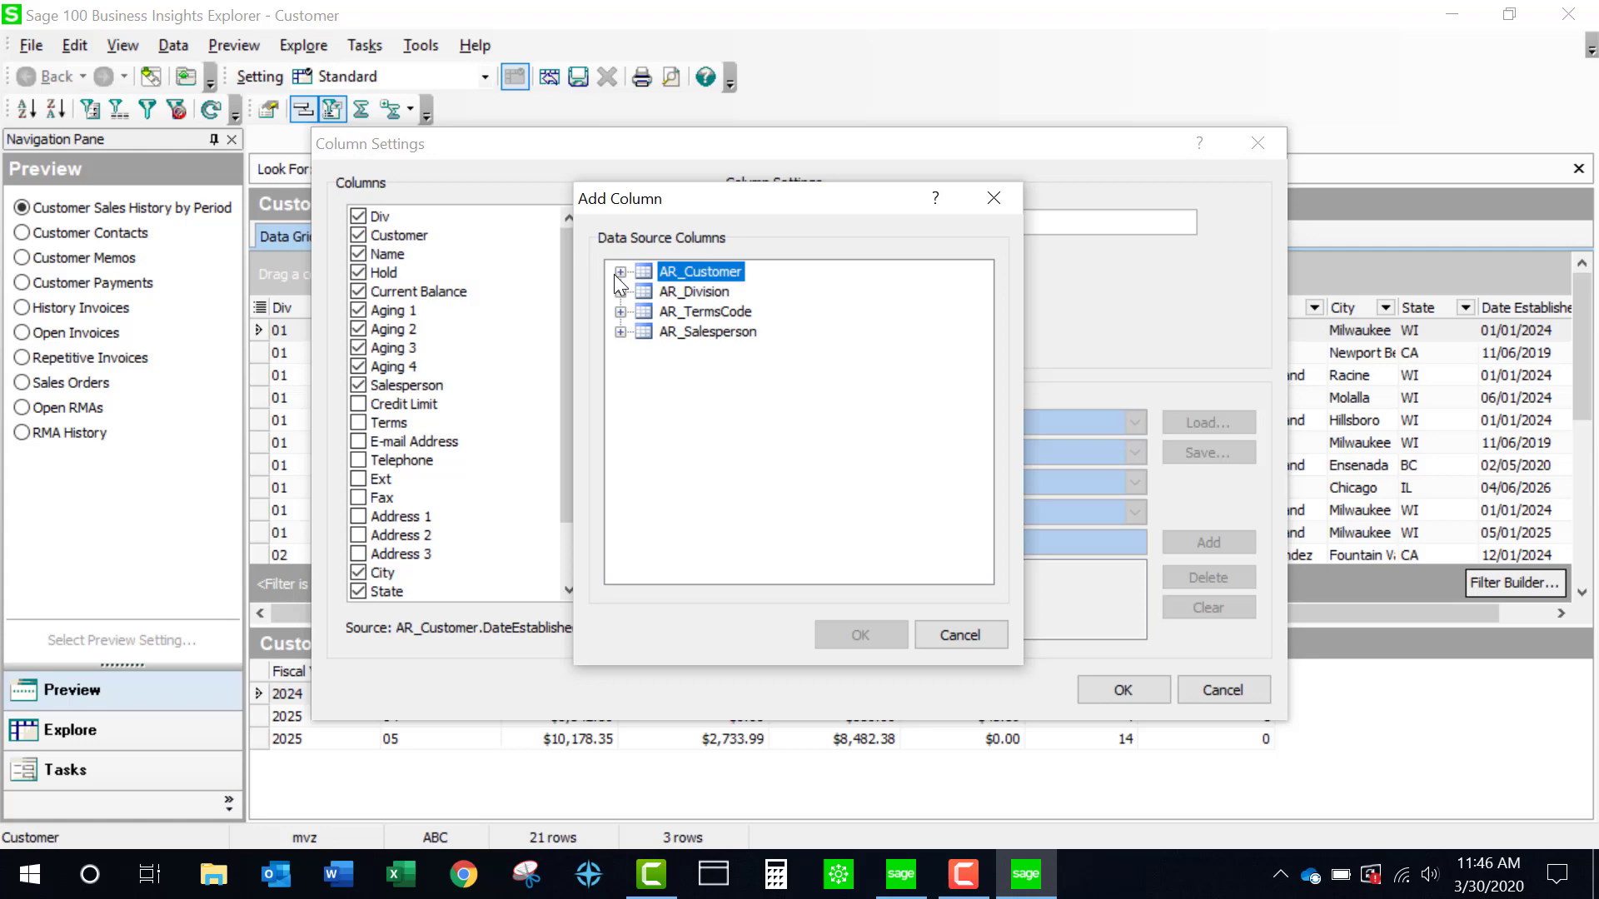
click(620, 272)
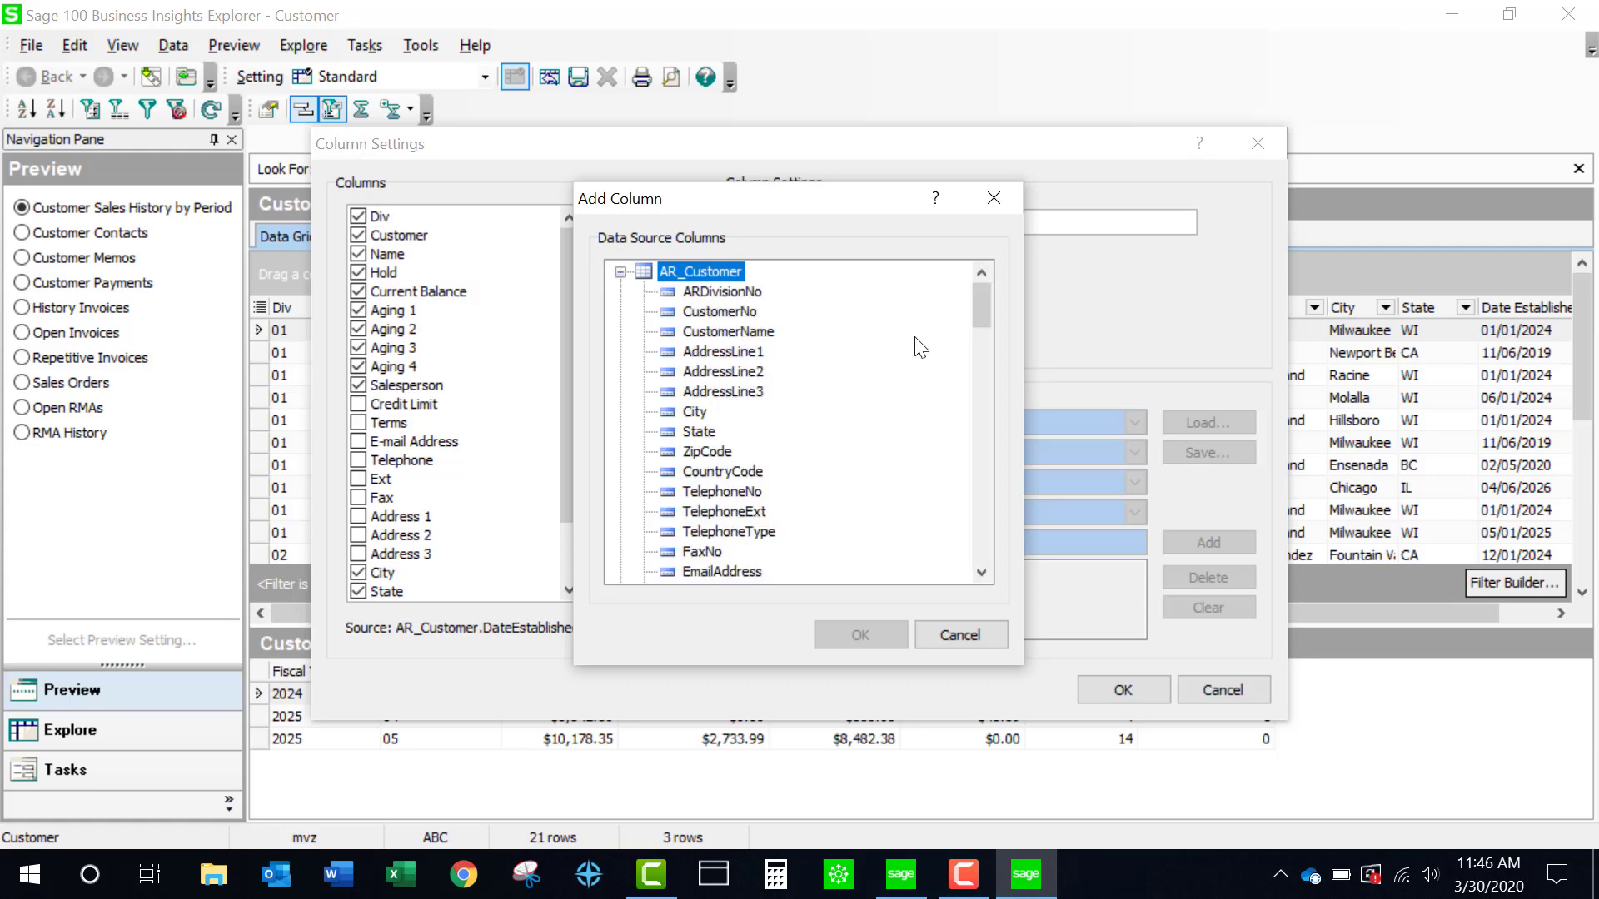
drag(979, 304, 991, 381)
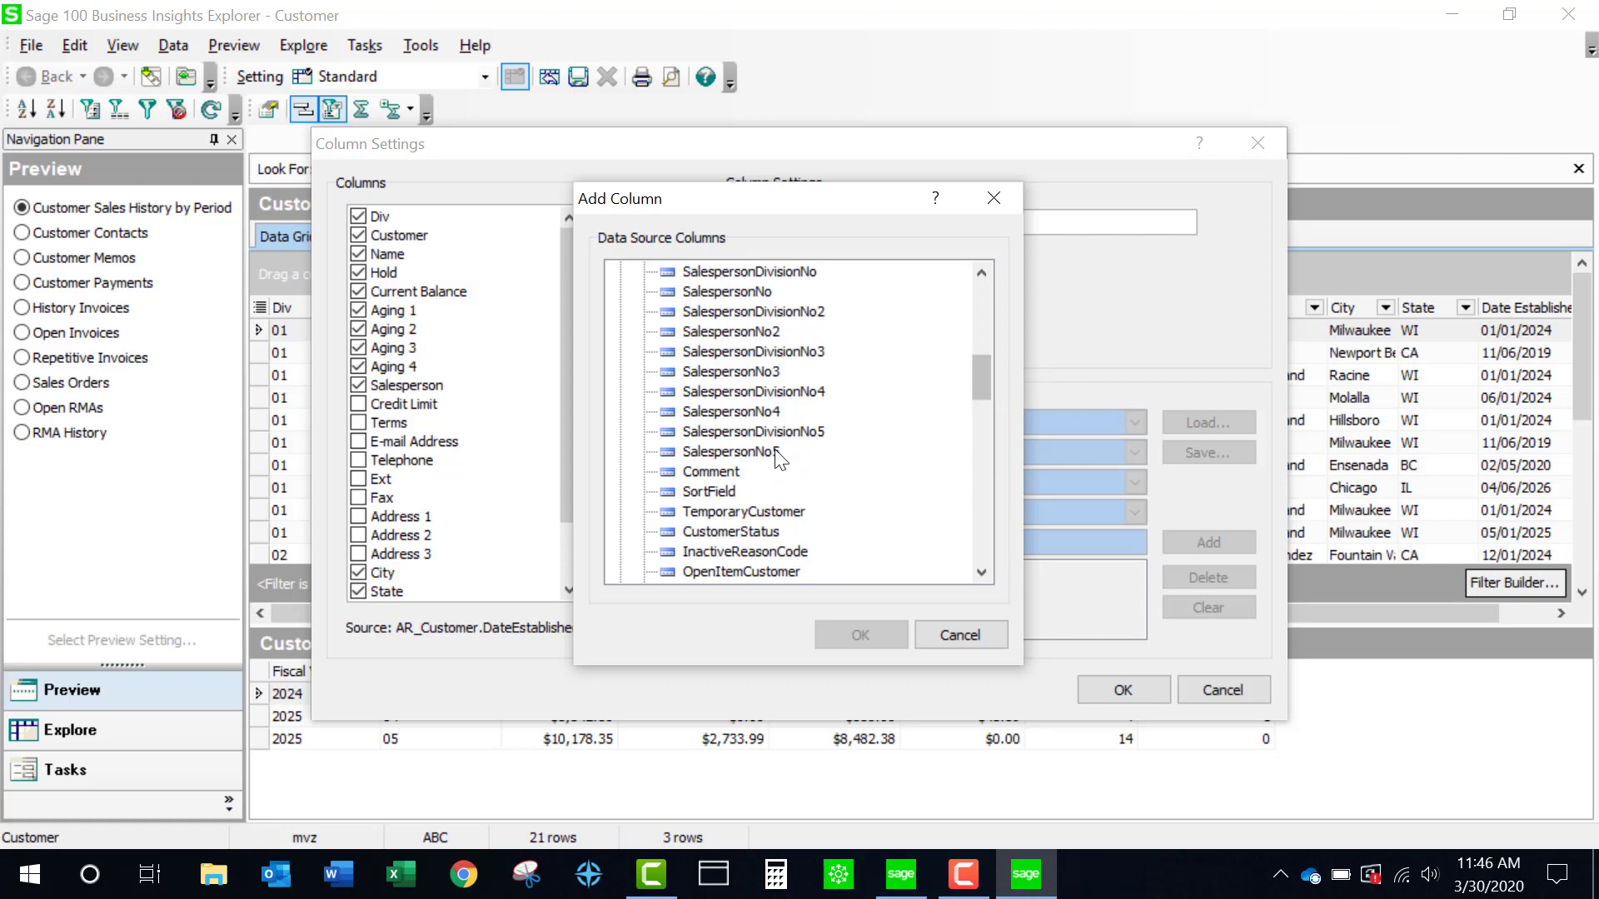
click(733, 471)
double_click(733, 472)
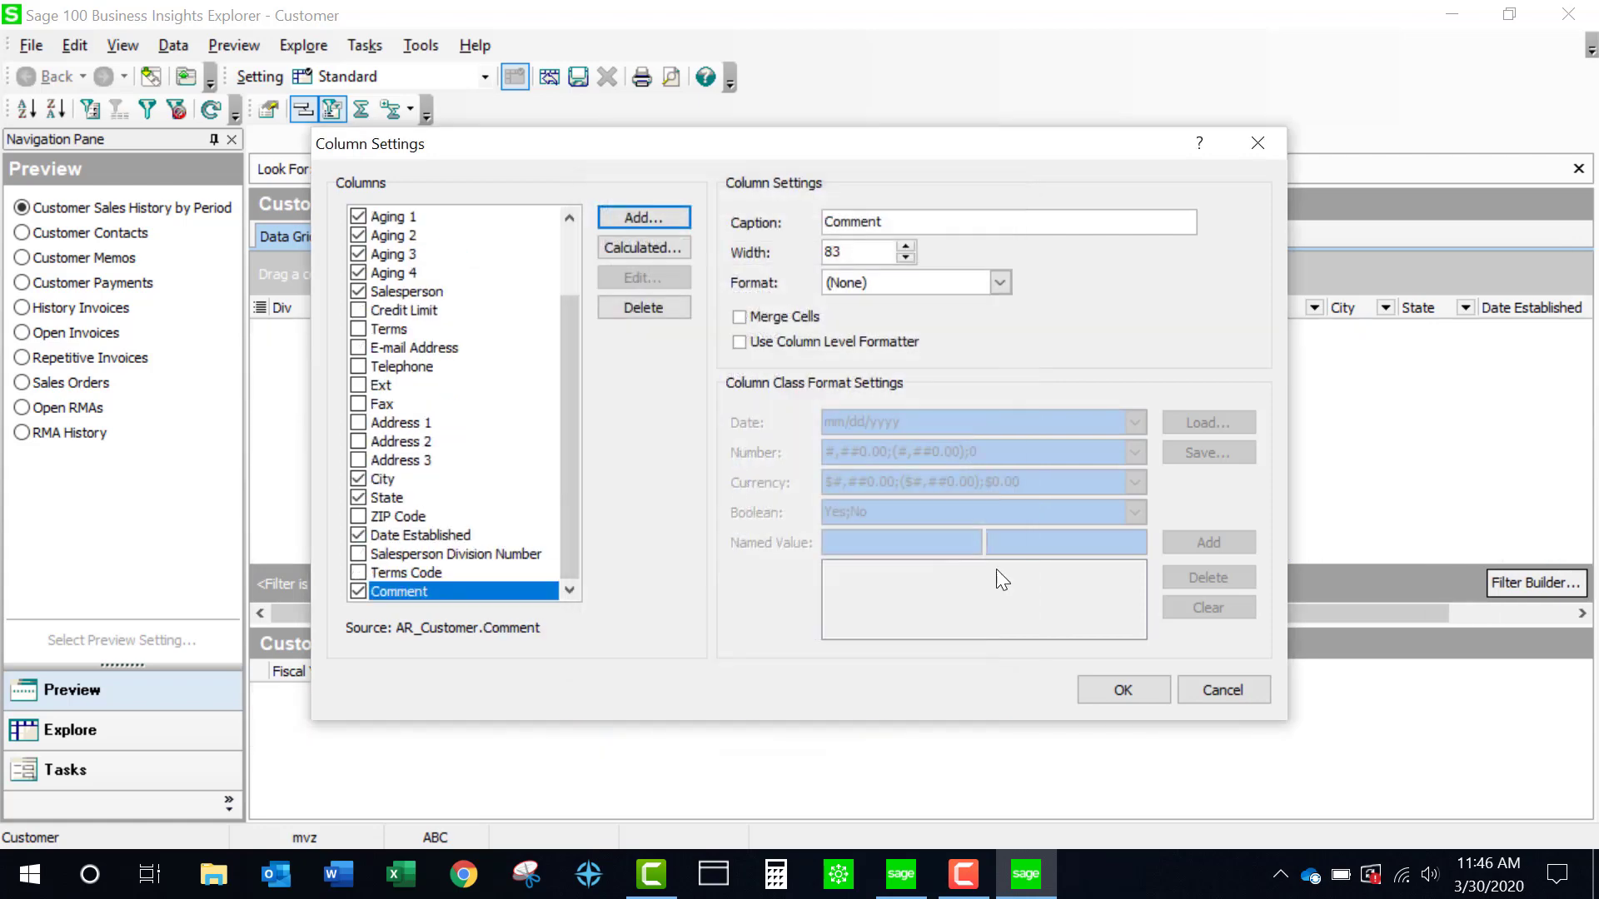
click(1112, 686)
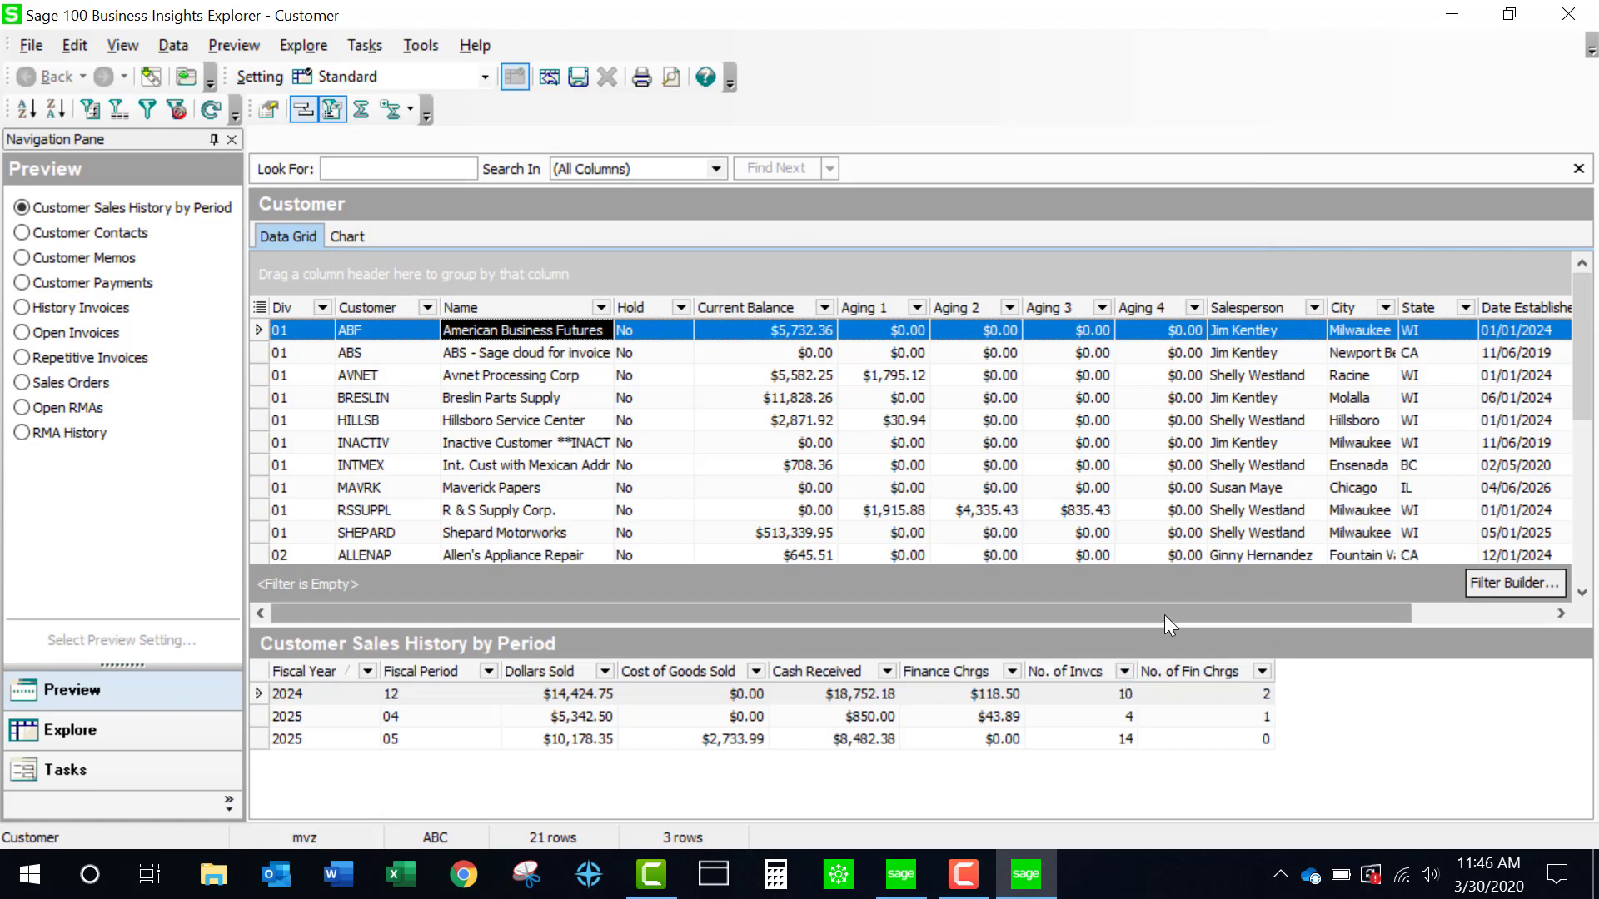
drag(1164, 614, 1091, 626)
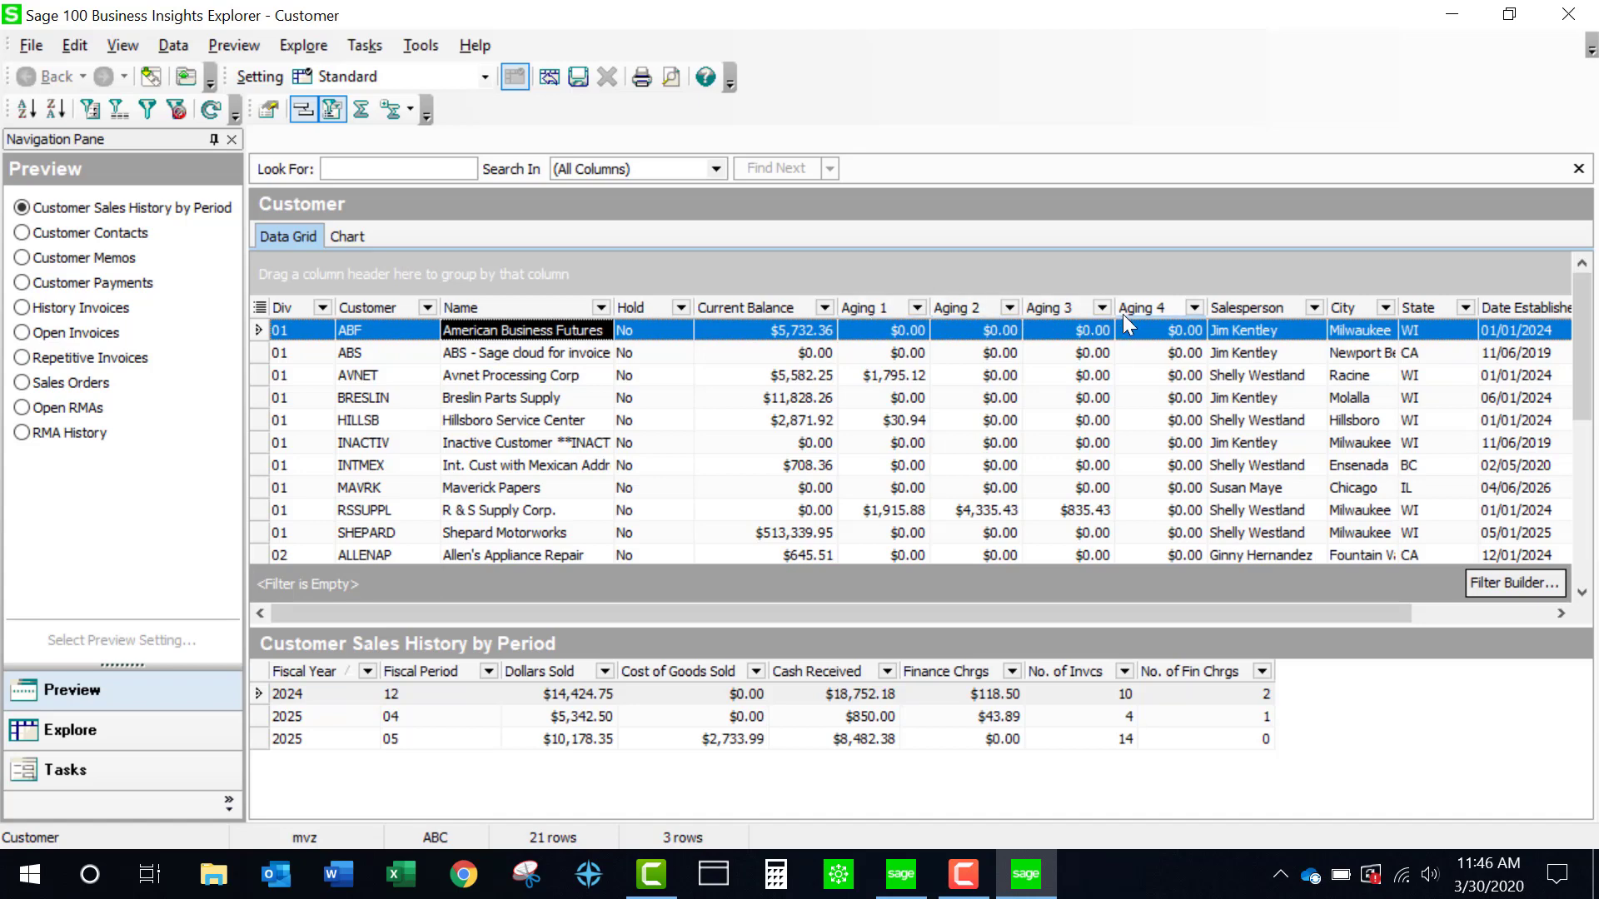
Step: Start a new calculated column named Past Due Balance from the Current Balance column's settings
right_click(726, 308)
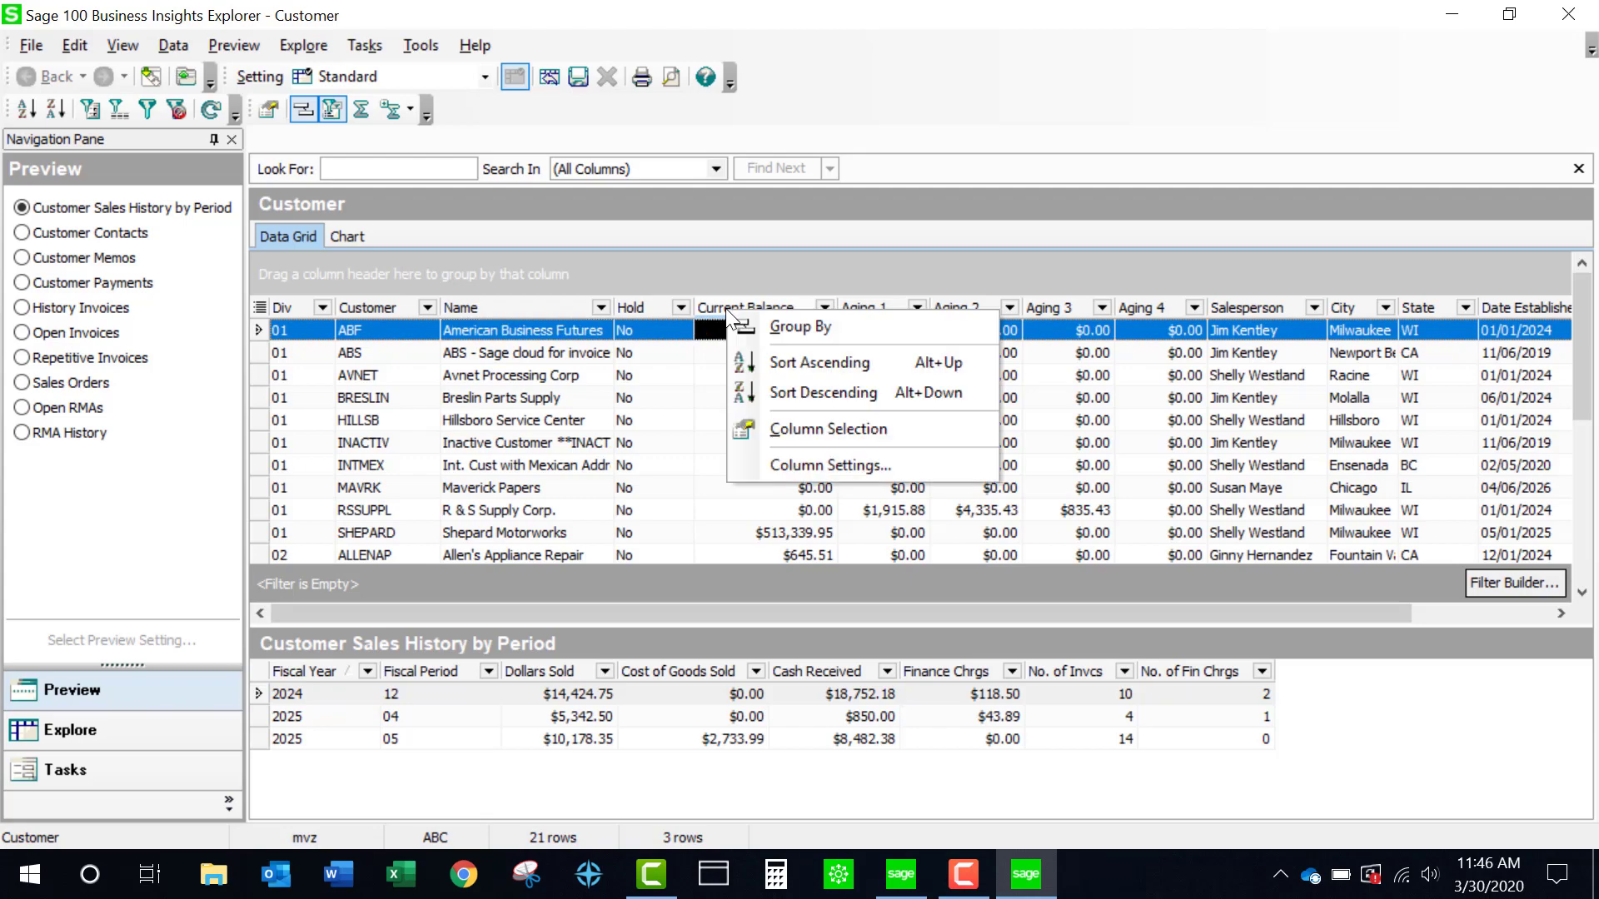
click(782, 460)
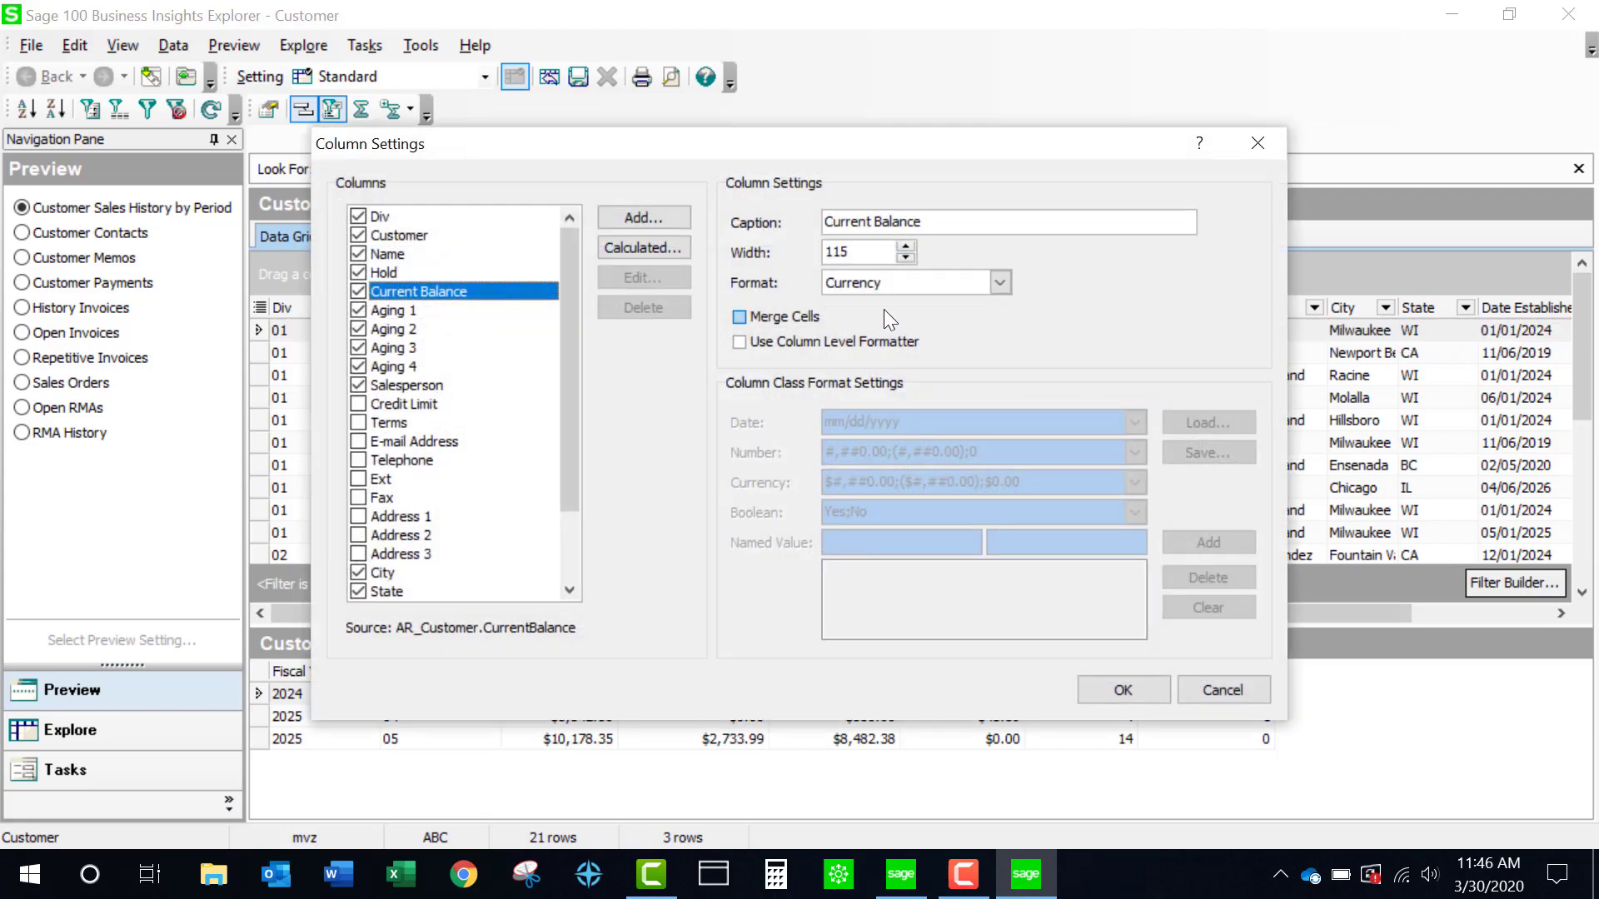
click(658, 248)
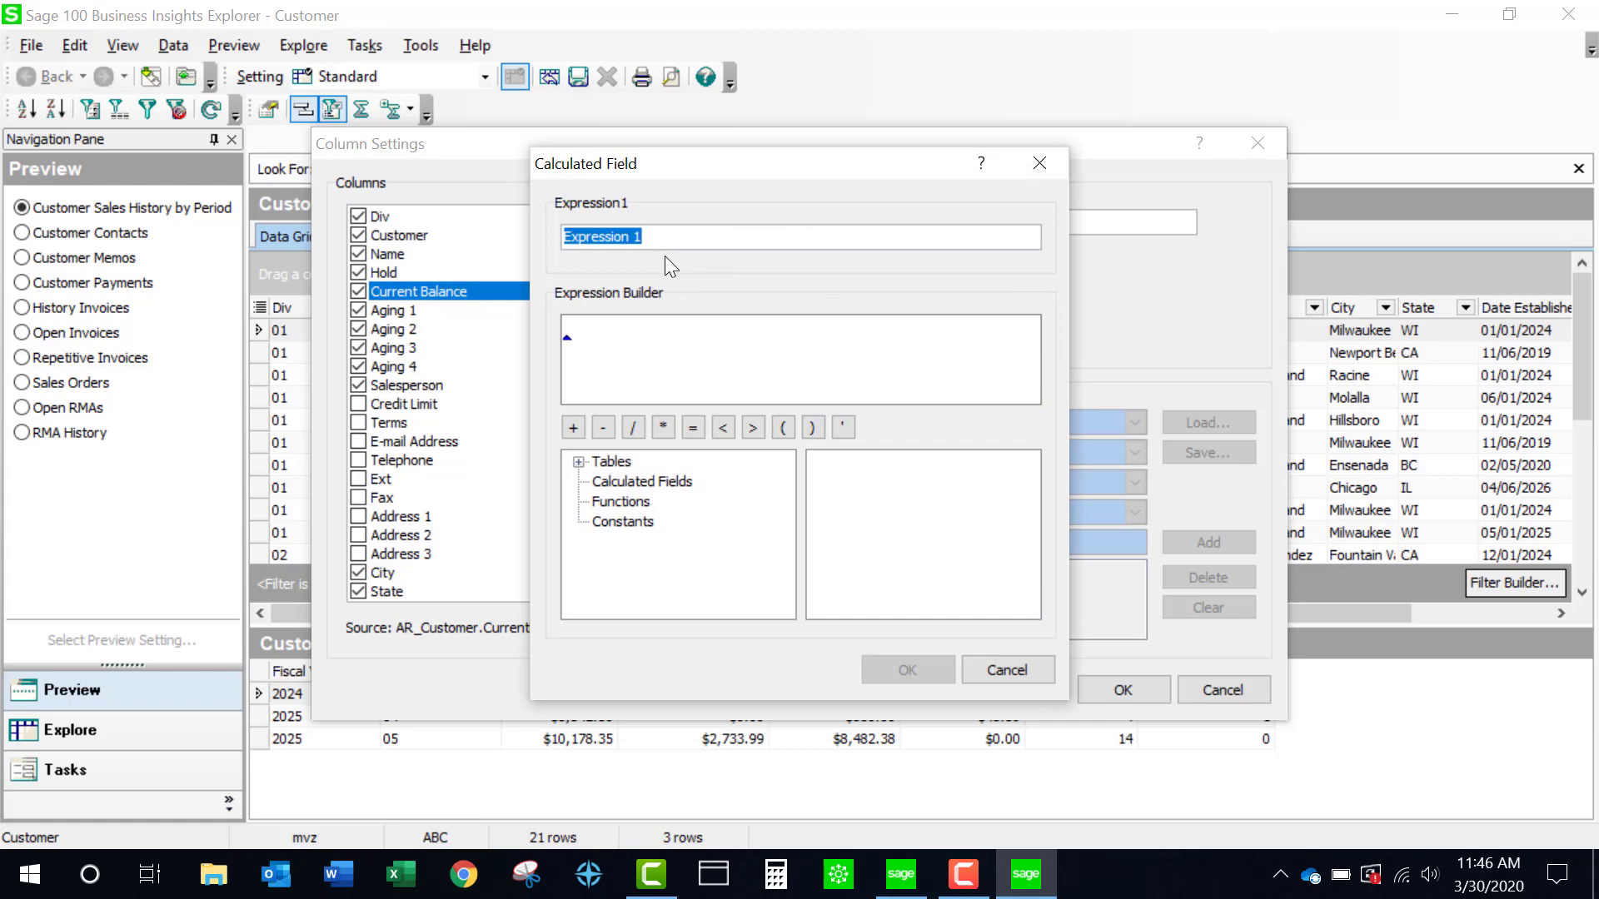
text(Past Due Balance)
Step: Define it as AgingCategory1 + AgingCategory2 + AgingCategory3 + AgingCategory4 from AR_Customer and confirm
click(577, 462)
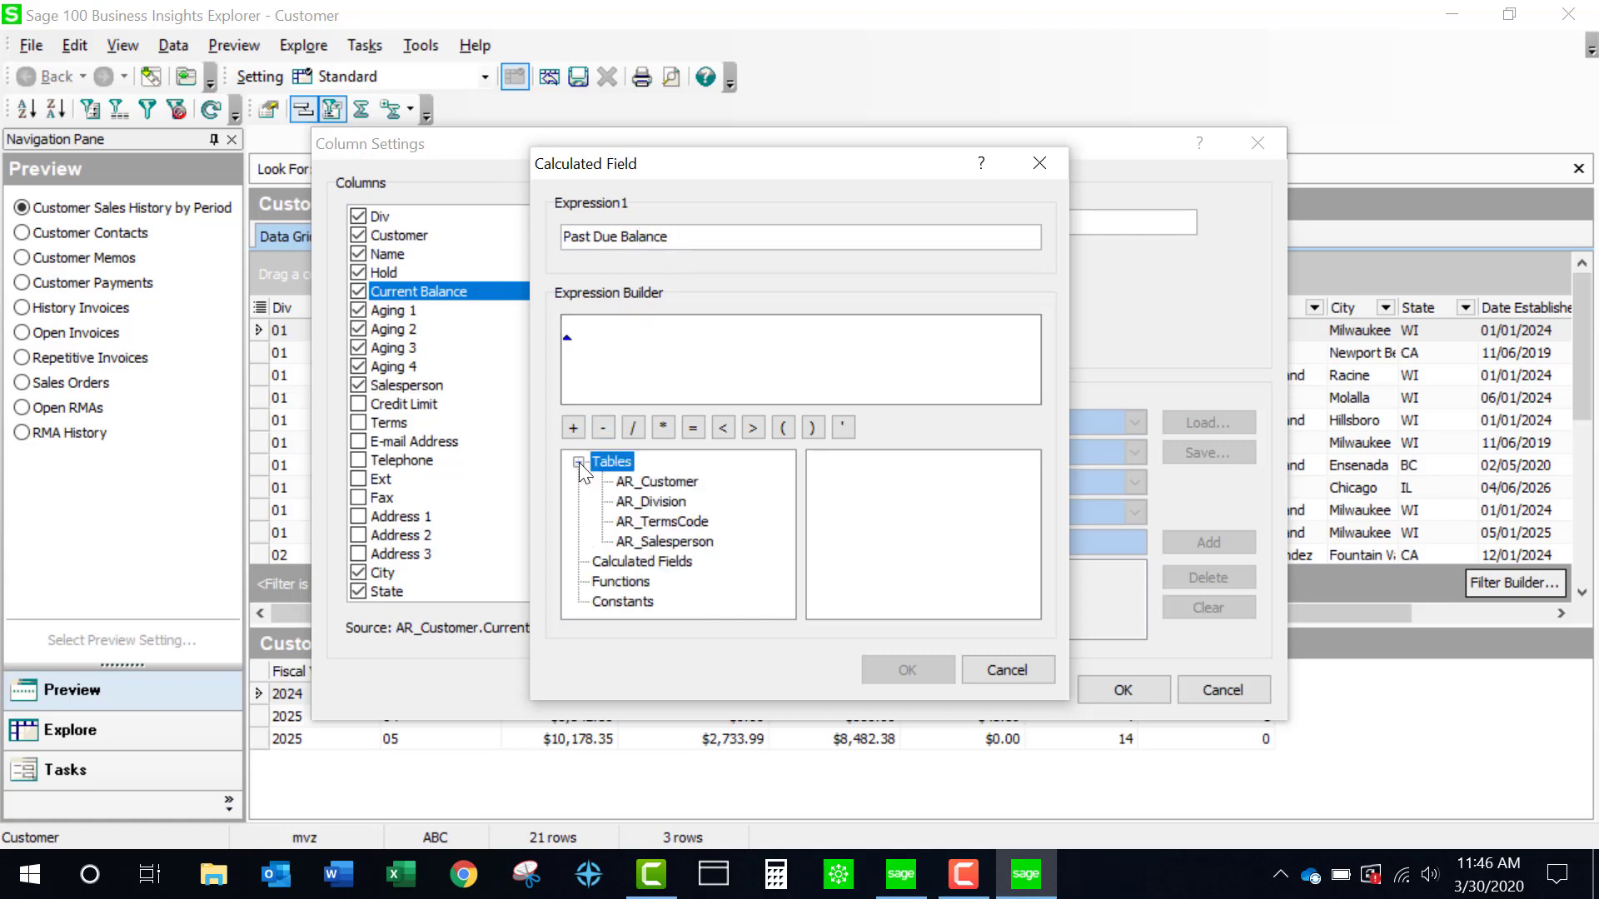
click(660, 487)
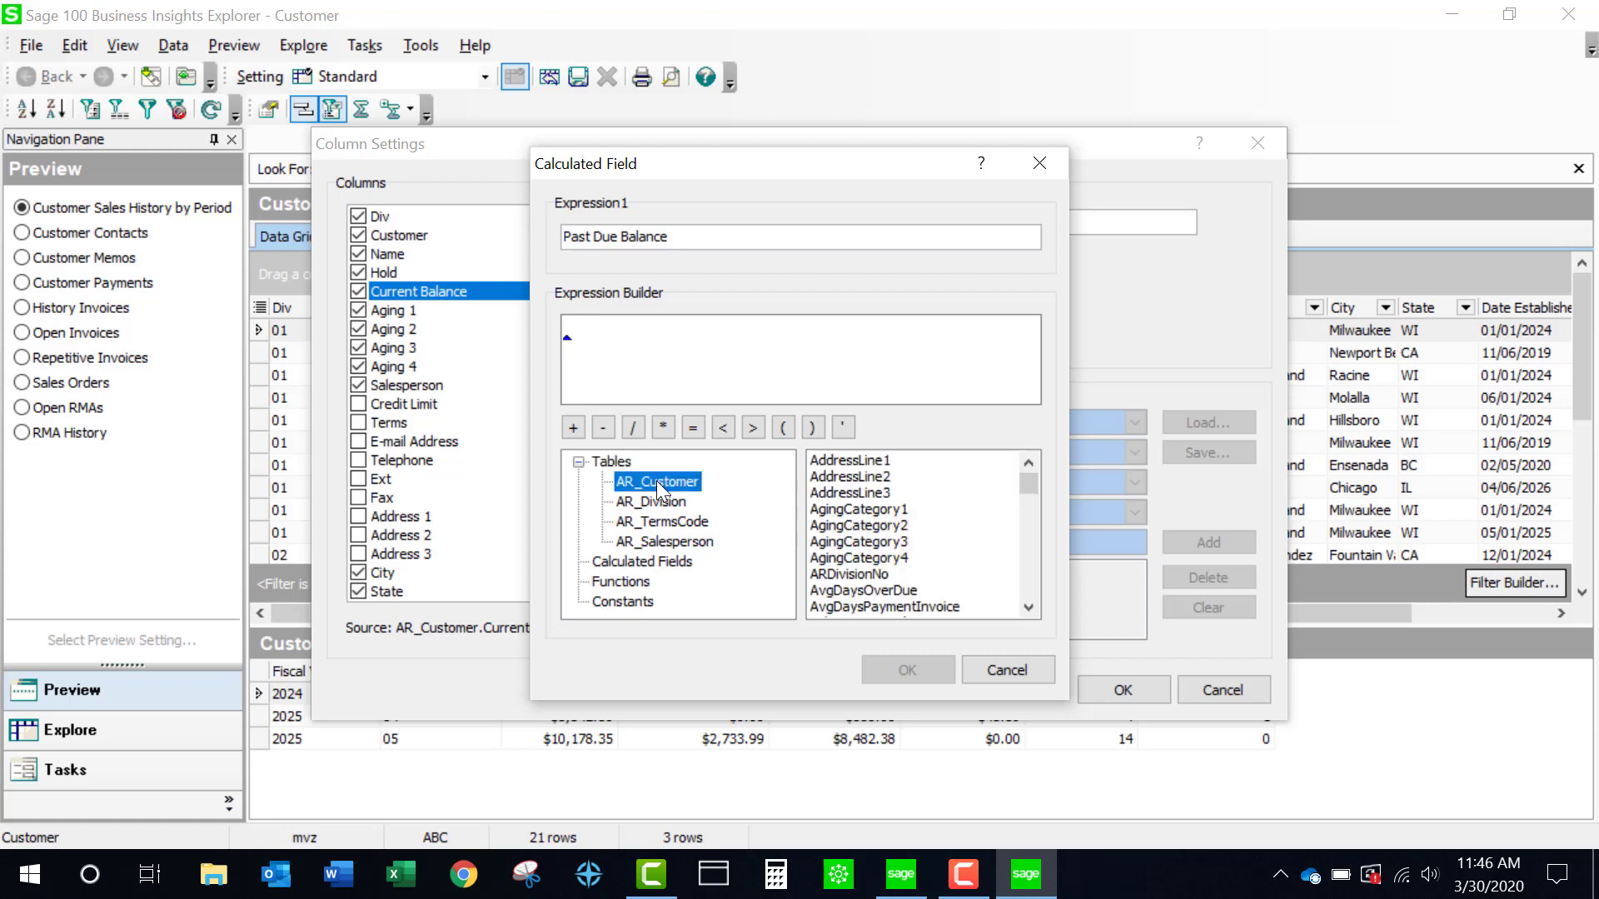
double_click(836, 510)
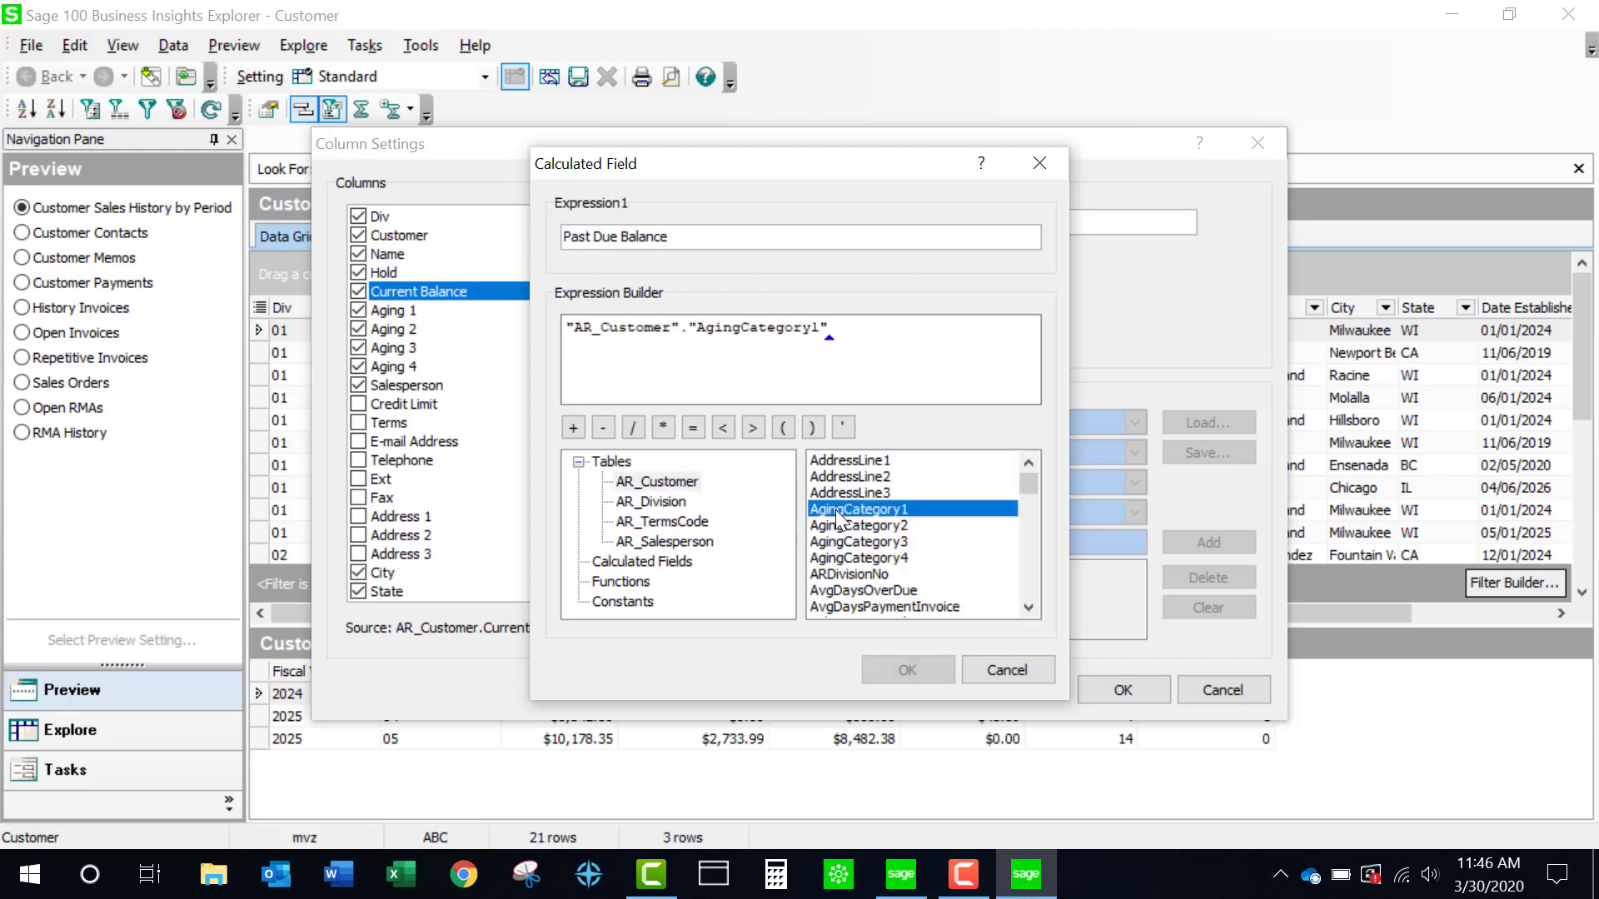
click(573, 428)
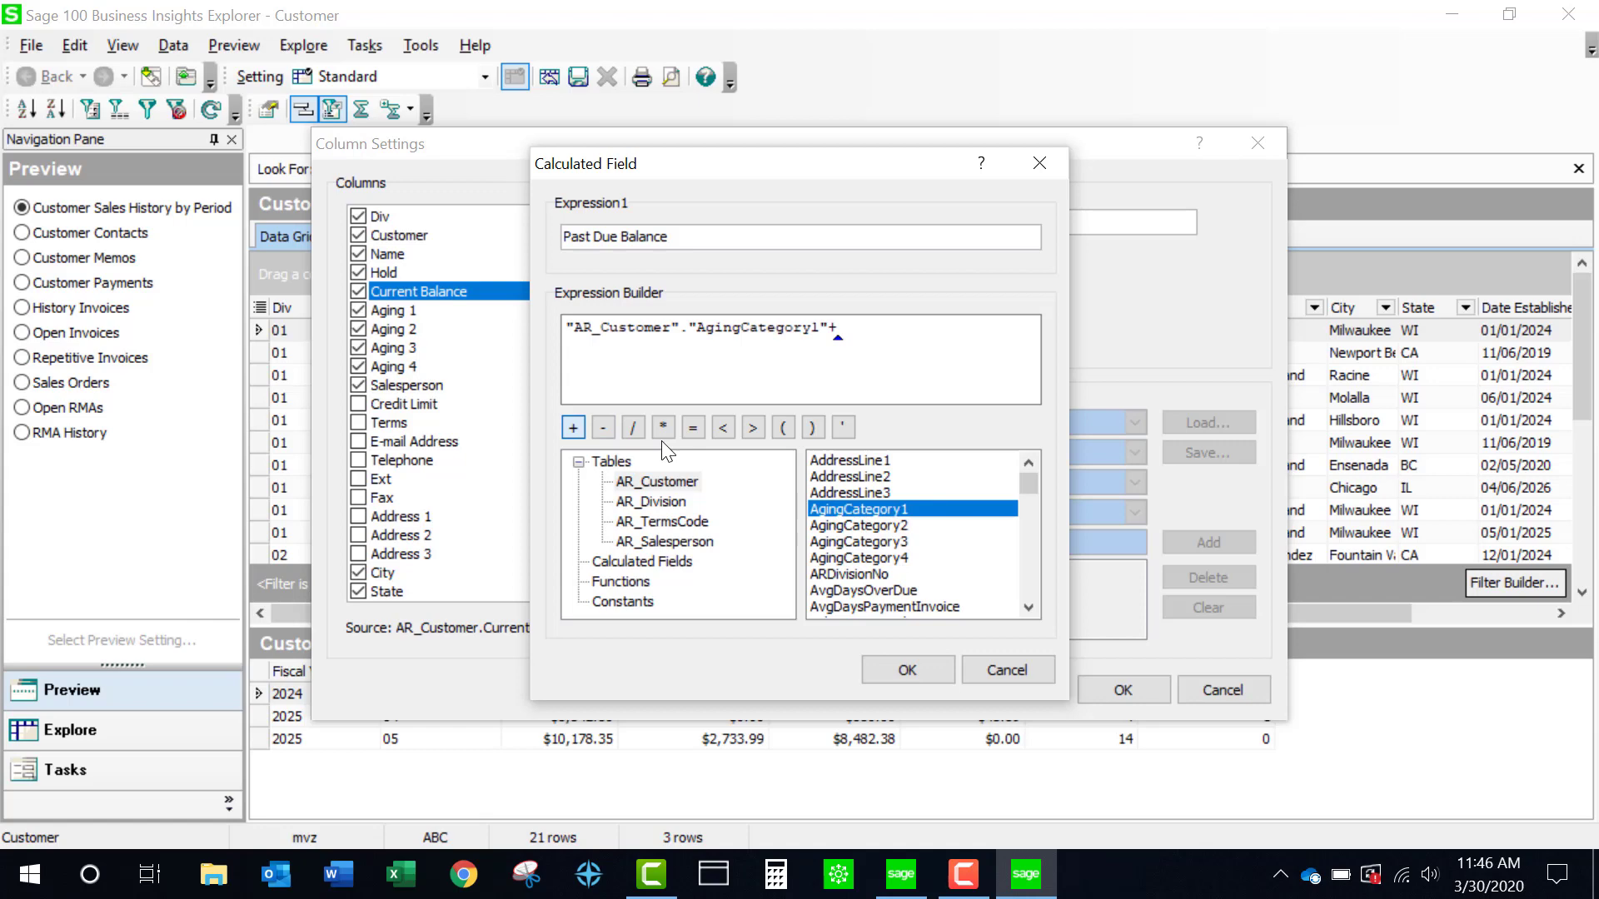
double_click(858, 525)
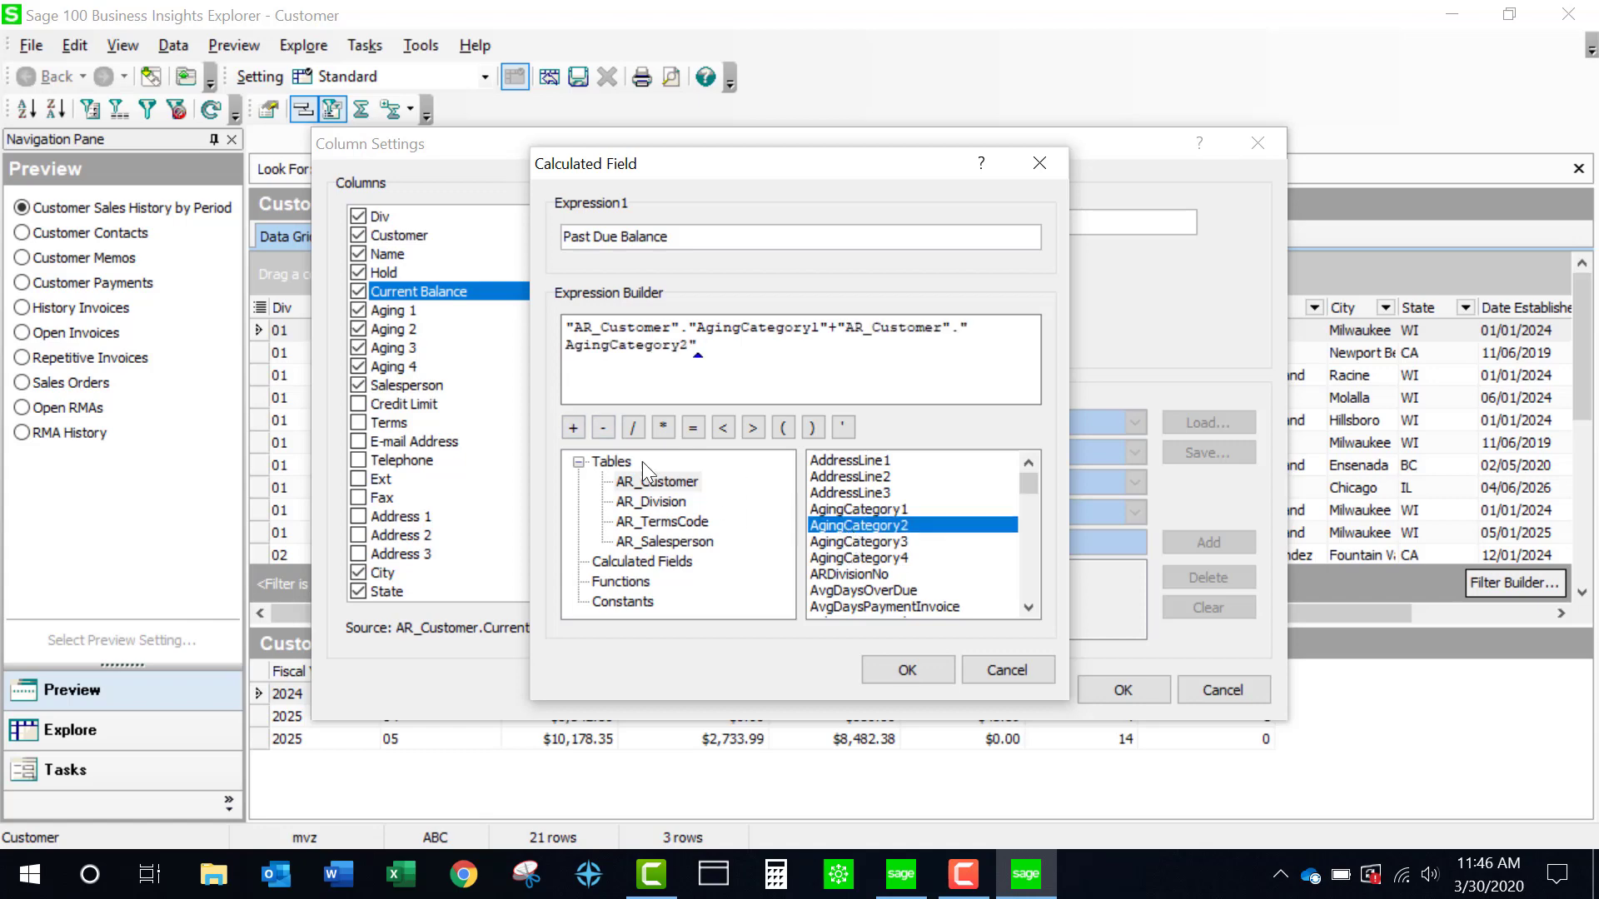
click(573, 427)
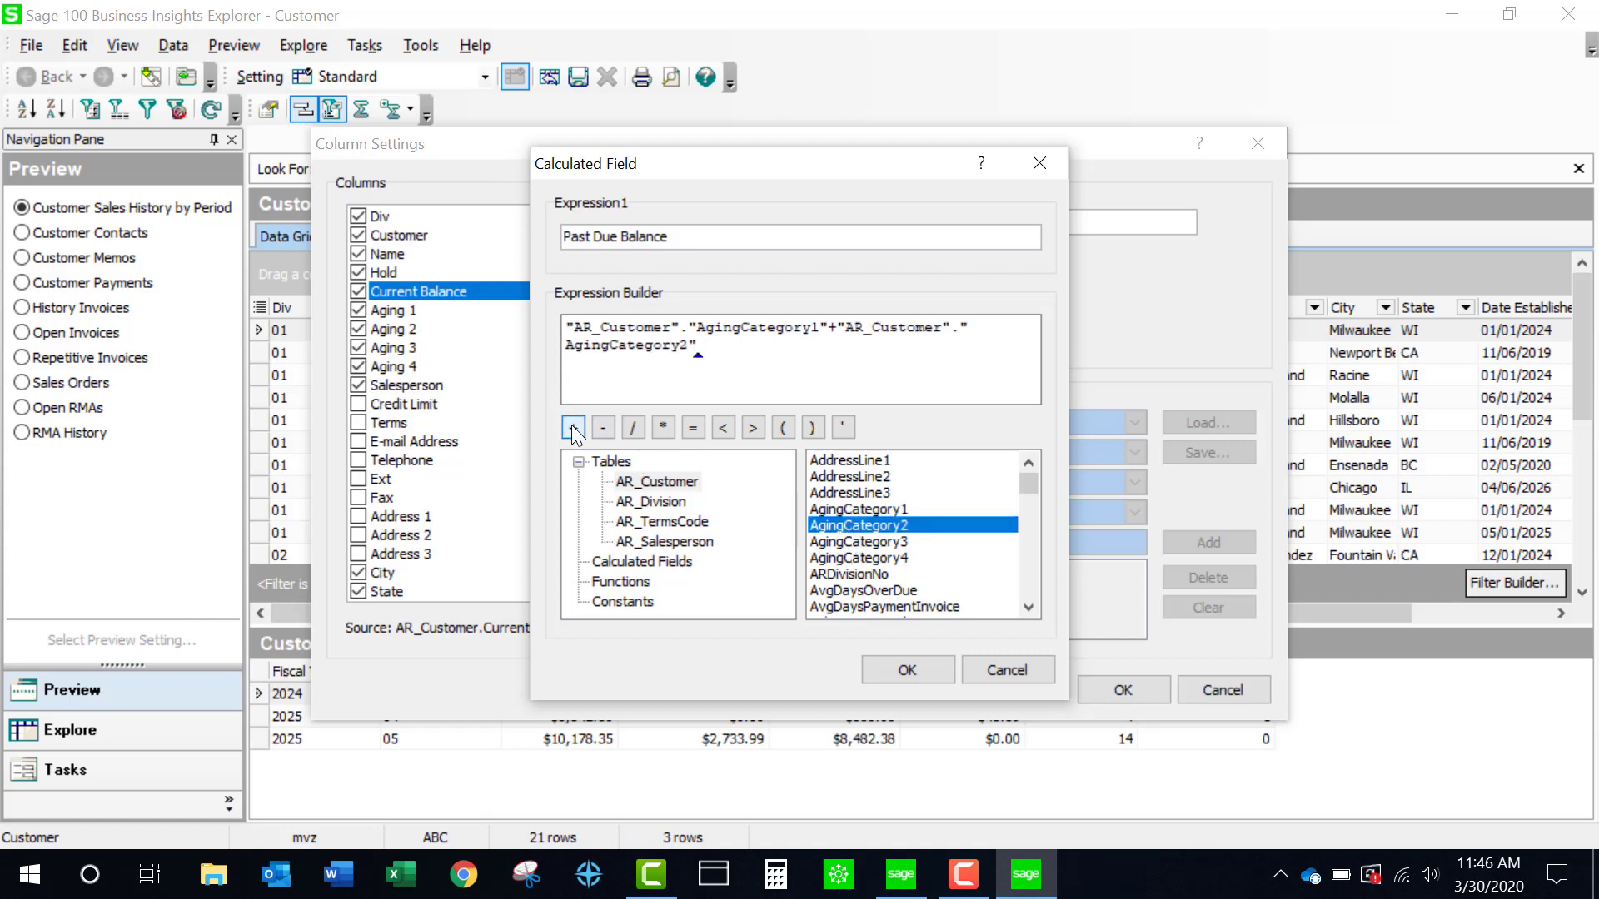
click(843, 542)
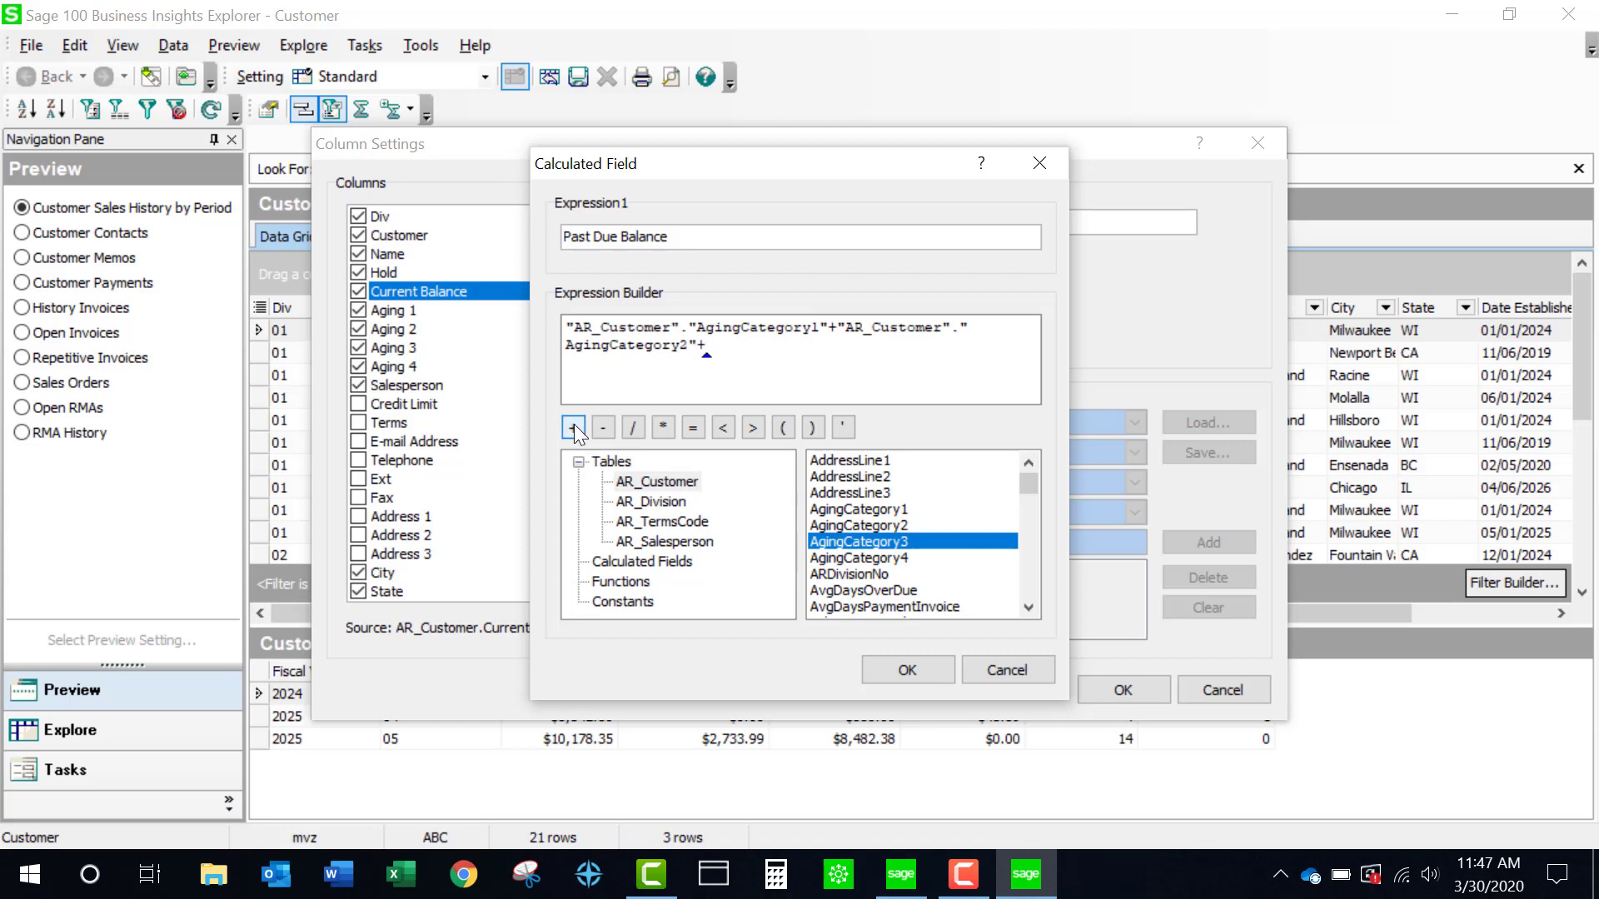
click(572, 427)
double_click(843, 557)
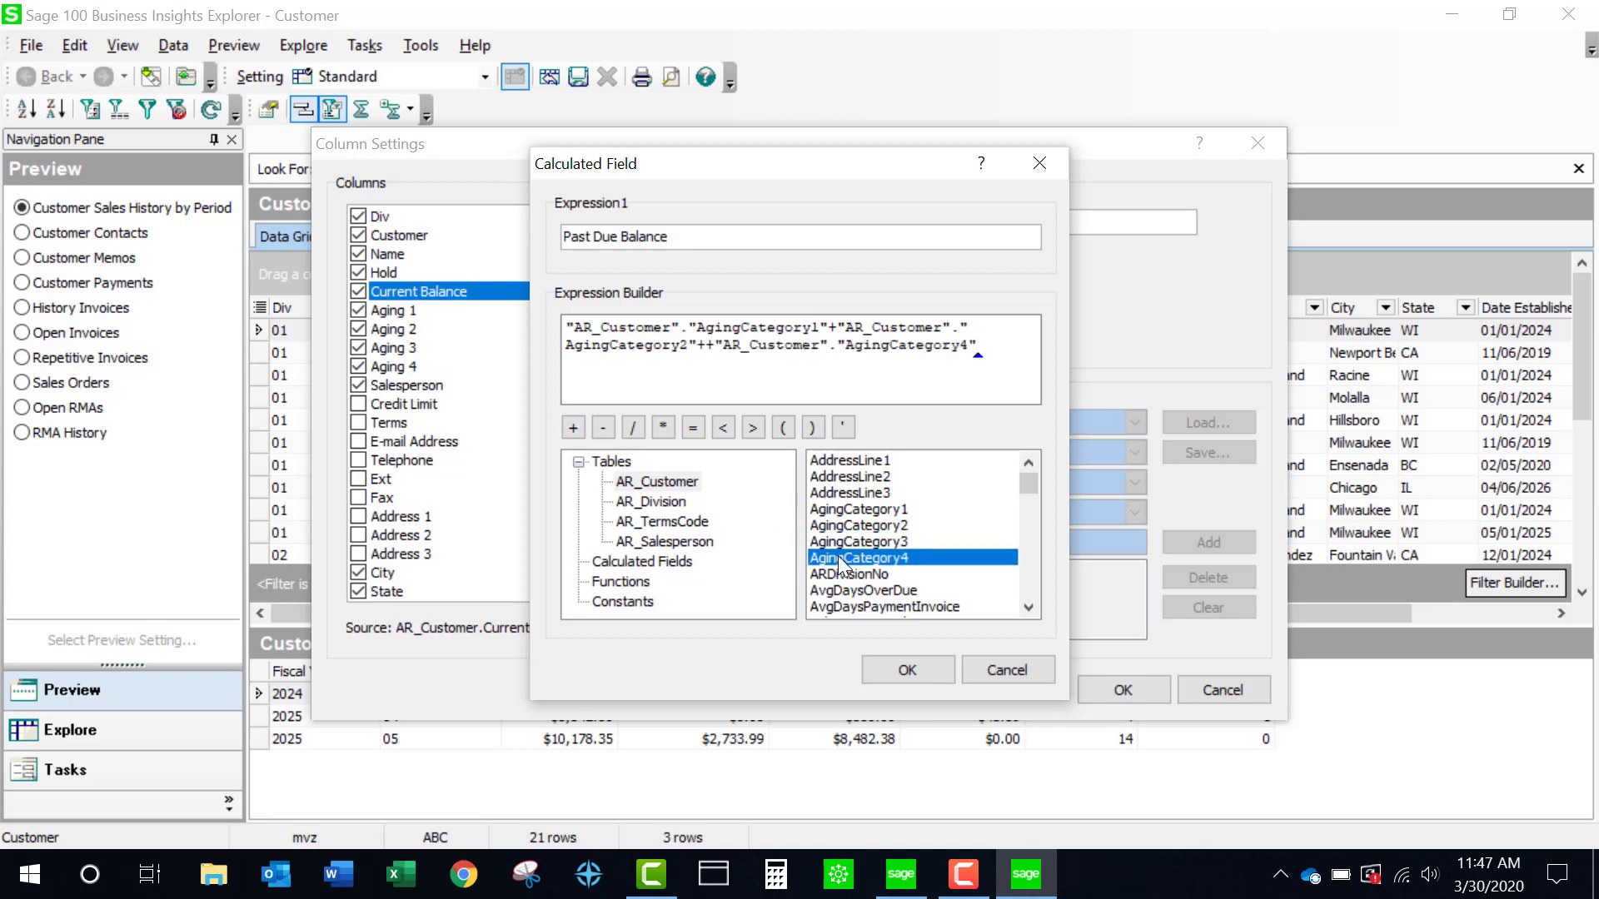
click(913, 664)
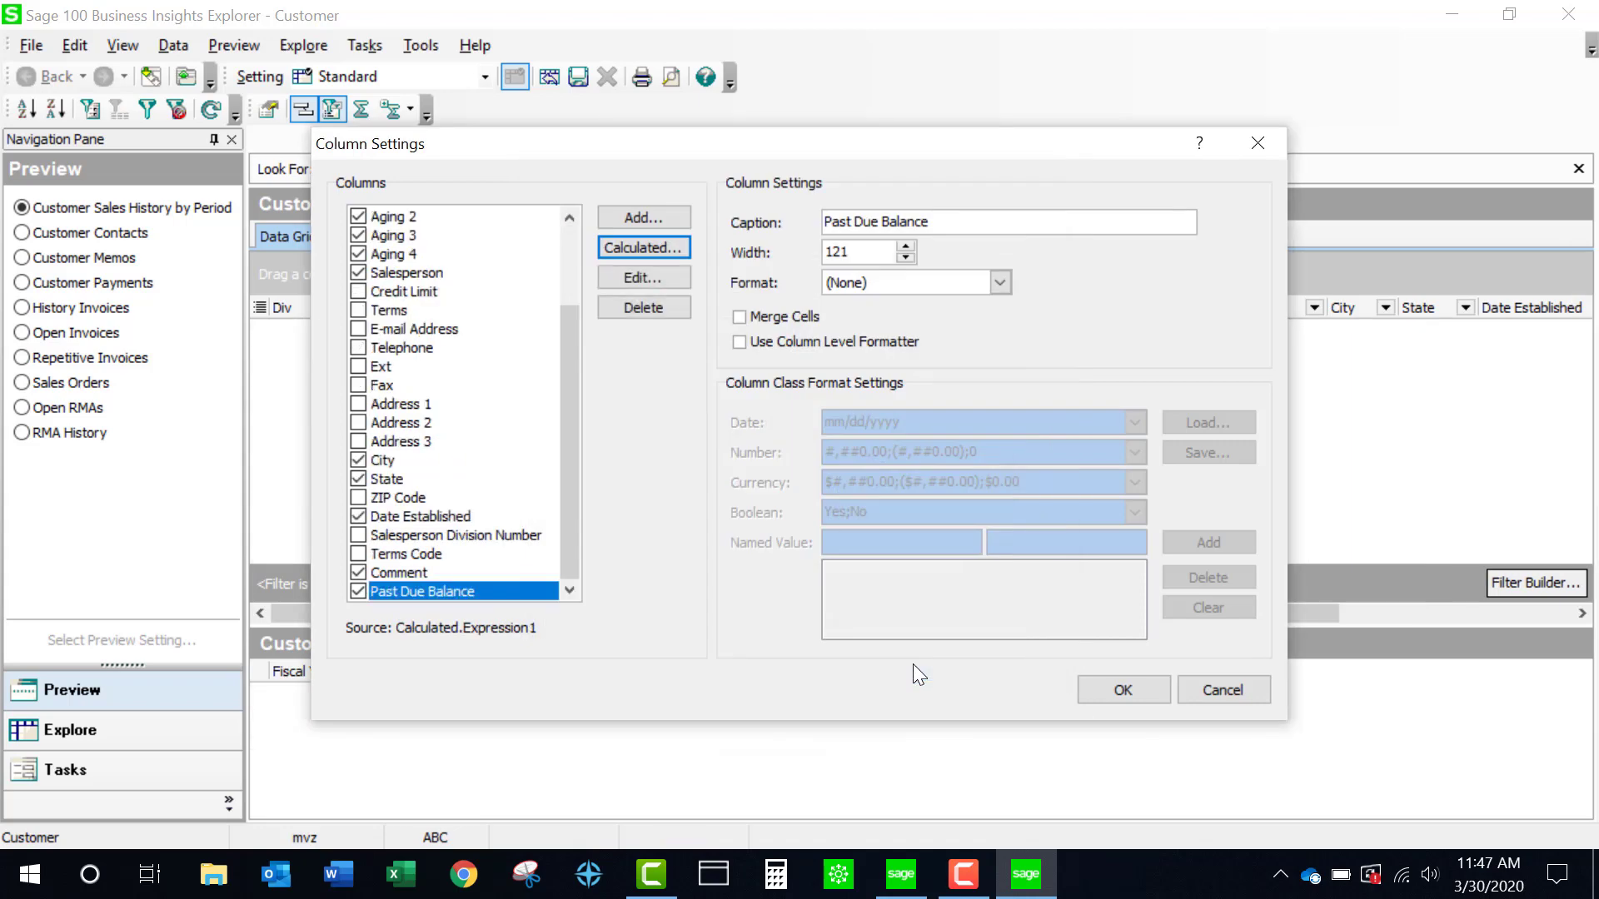
Step: Apply the column settings and check Past Due Balance values such as 1795.12 and 6251.31
click(1114, 687)
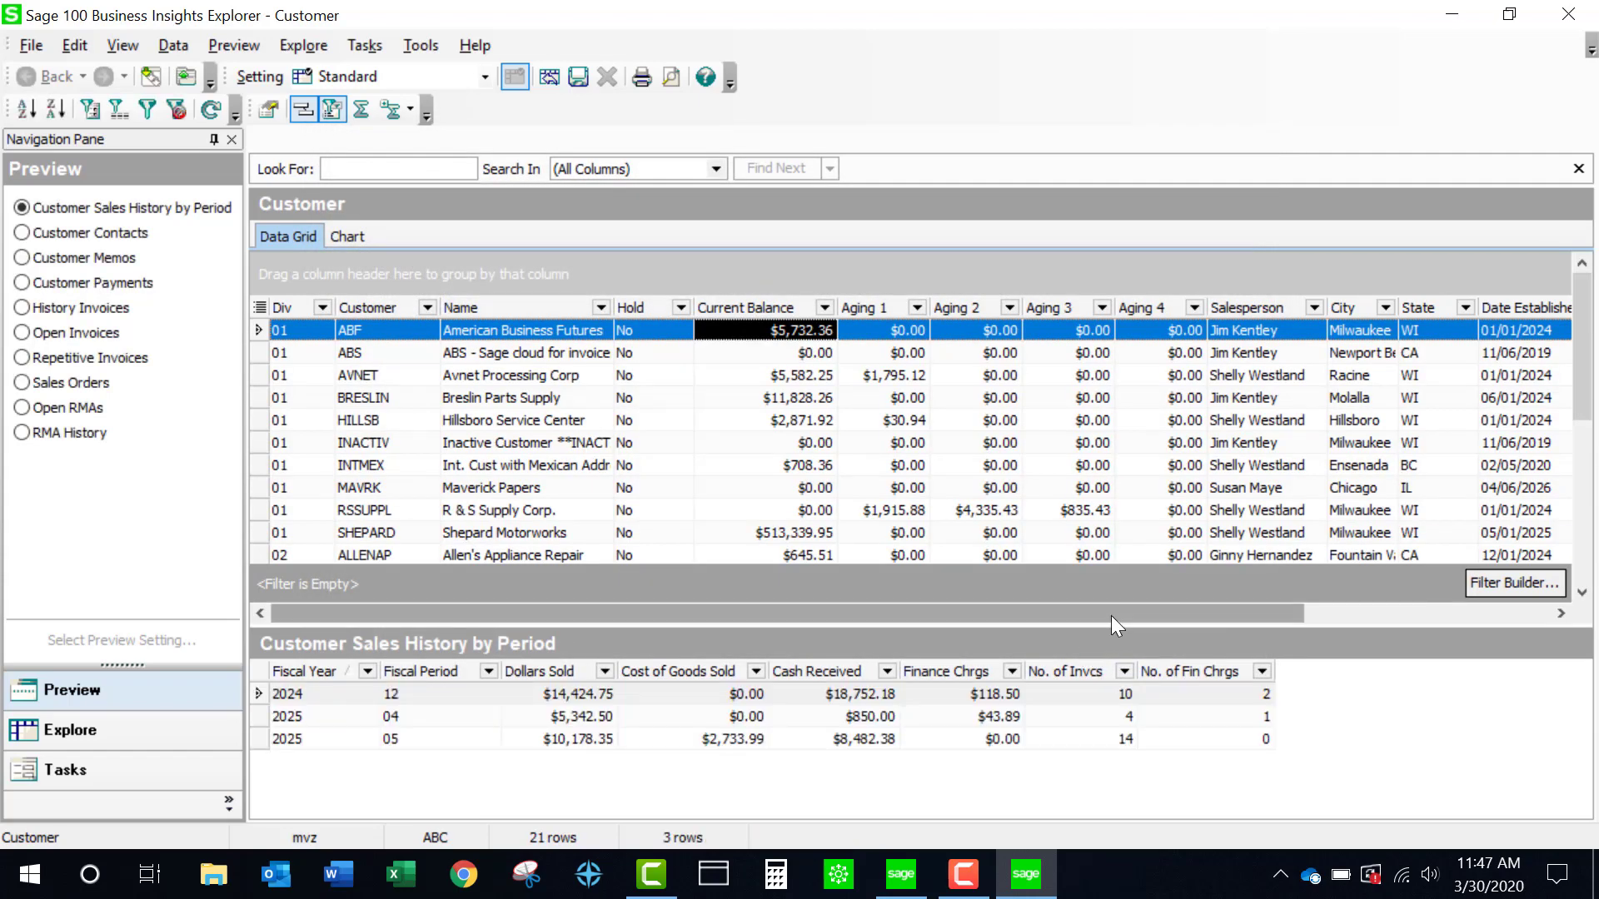
drag(1119, 612, 1427, 608)
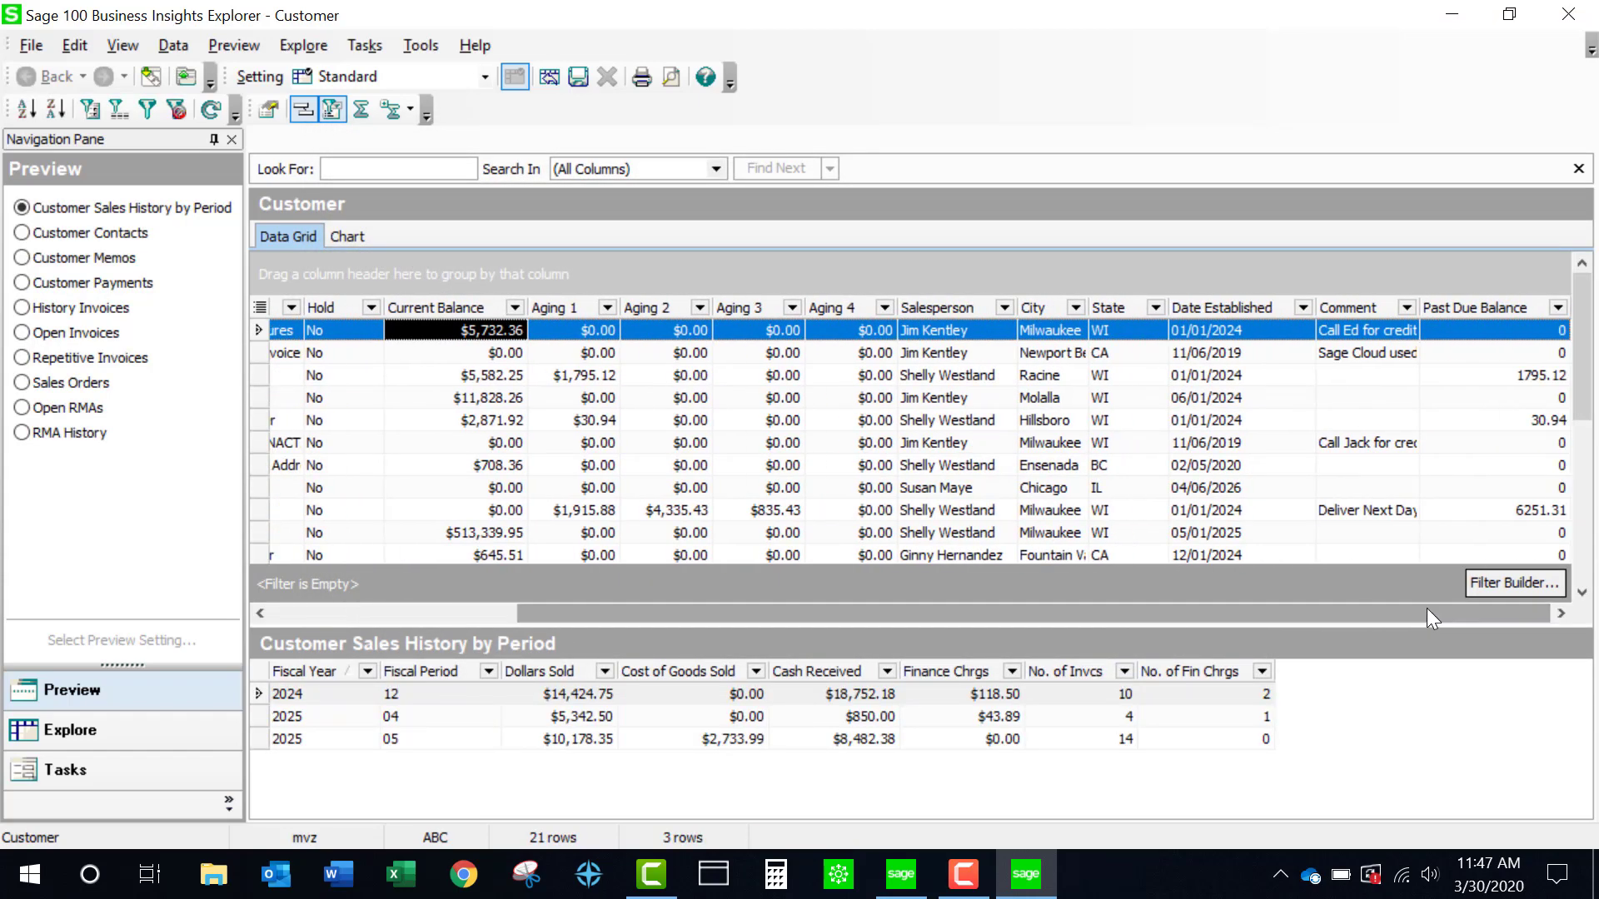
click(1514, 463)
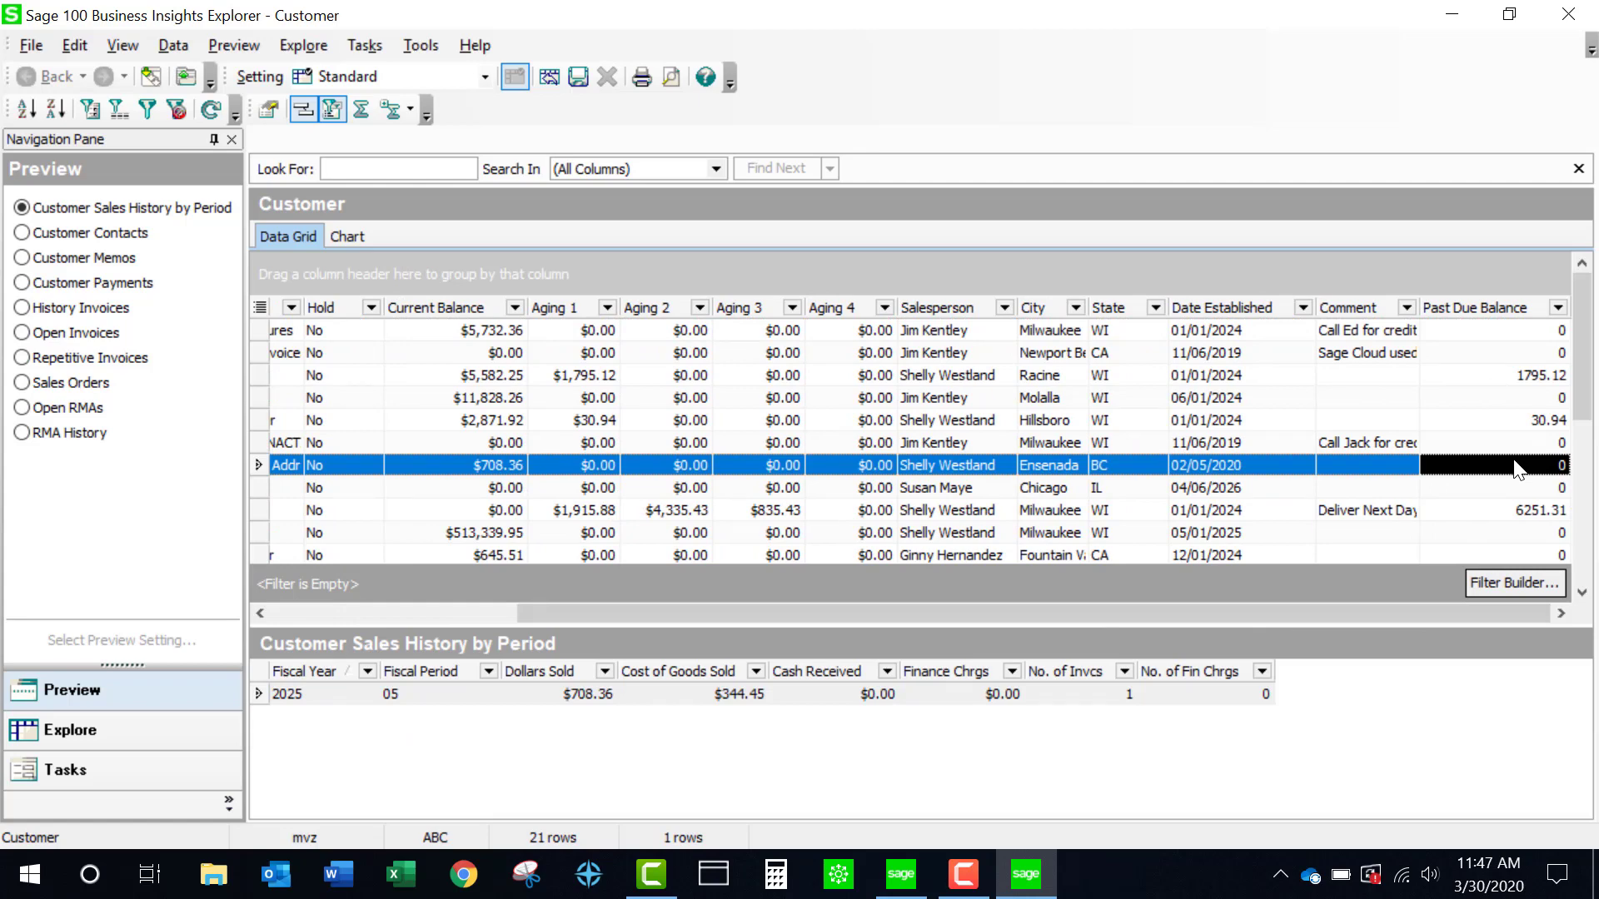
Step: Filter the Customer grid to Past Due Balance not equal to 0, leaving 7 customers
click(1513, 582)
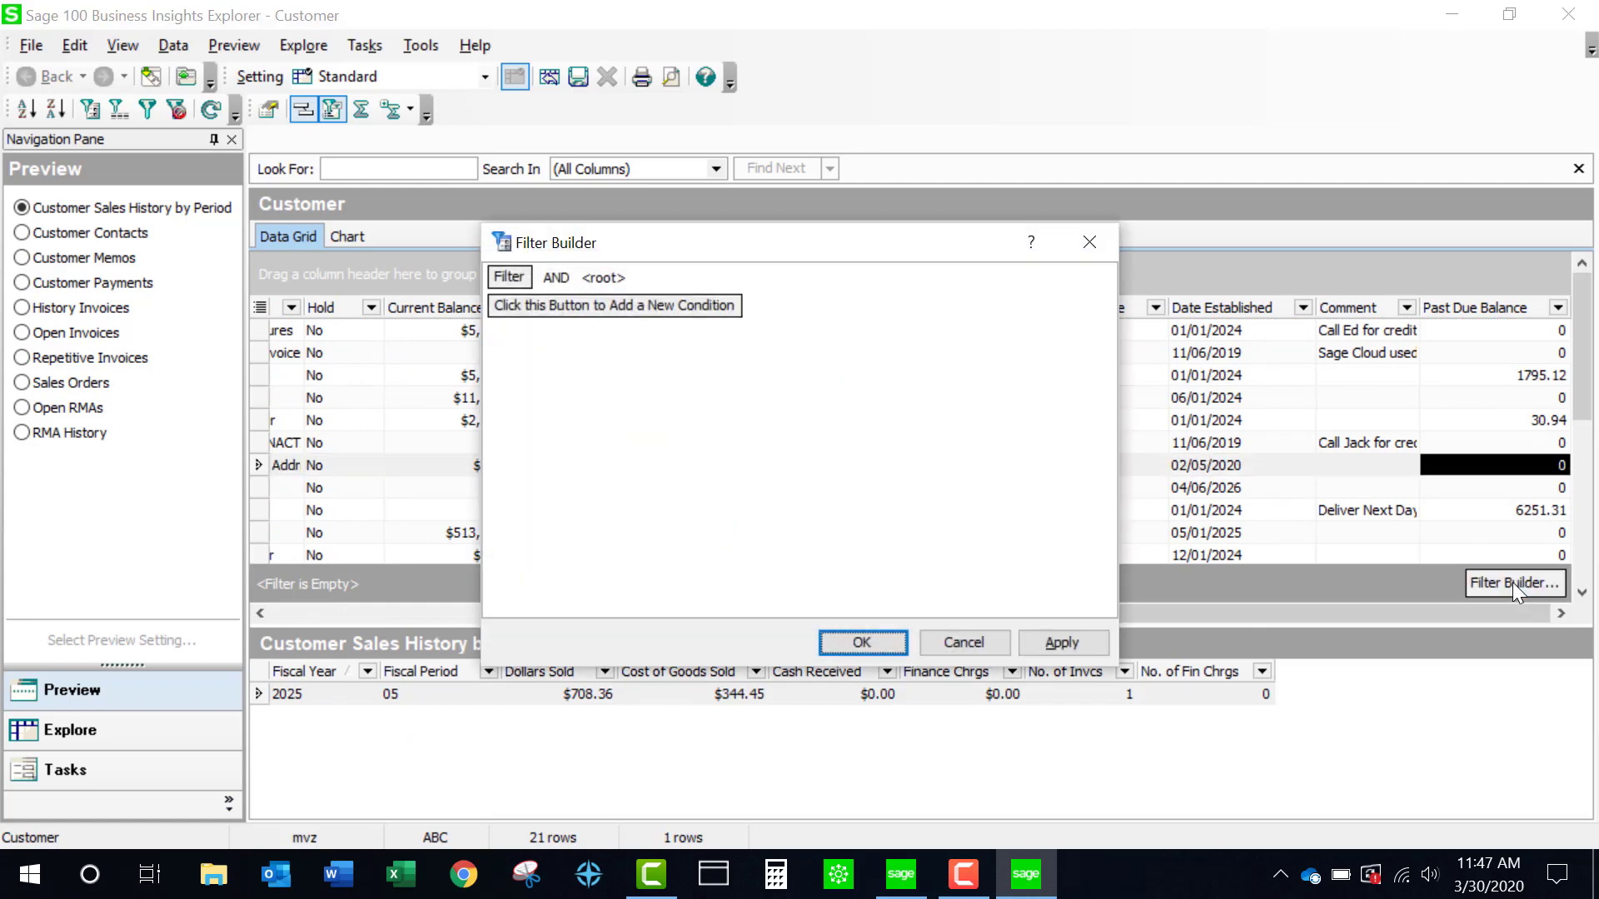
click(572, 312)
click(558, 307)
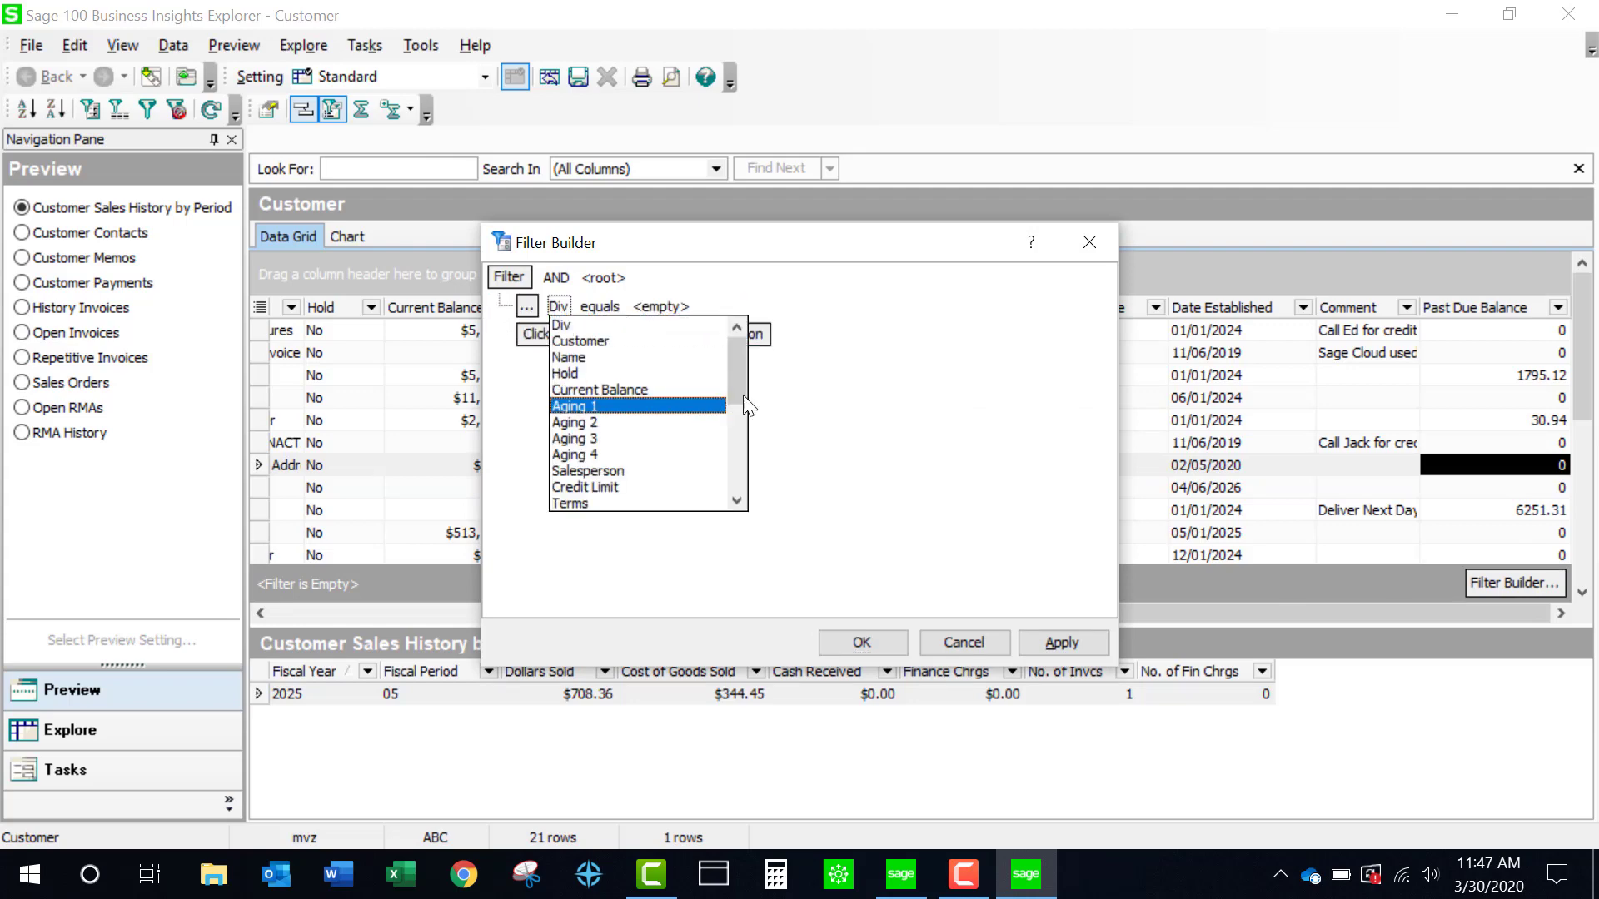
drag(738, 381, 740, 464)
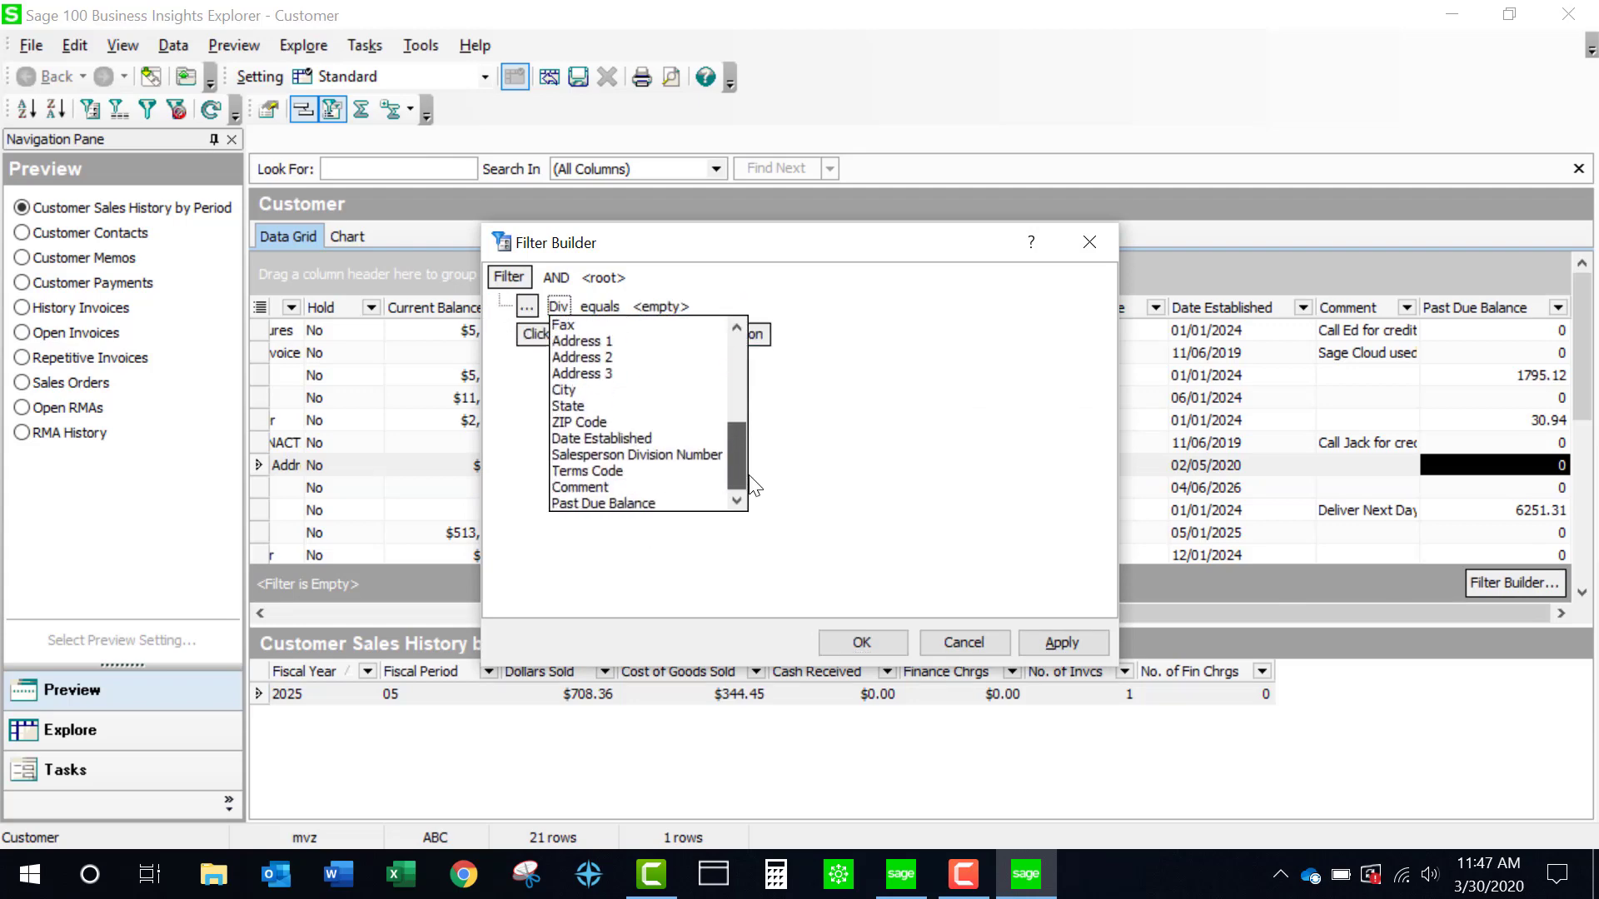
click(661, 497)
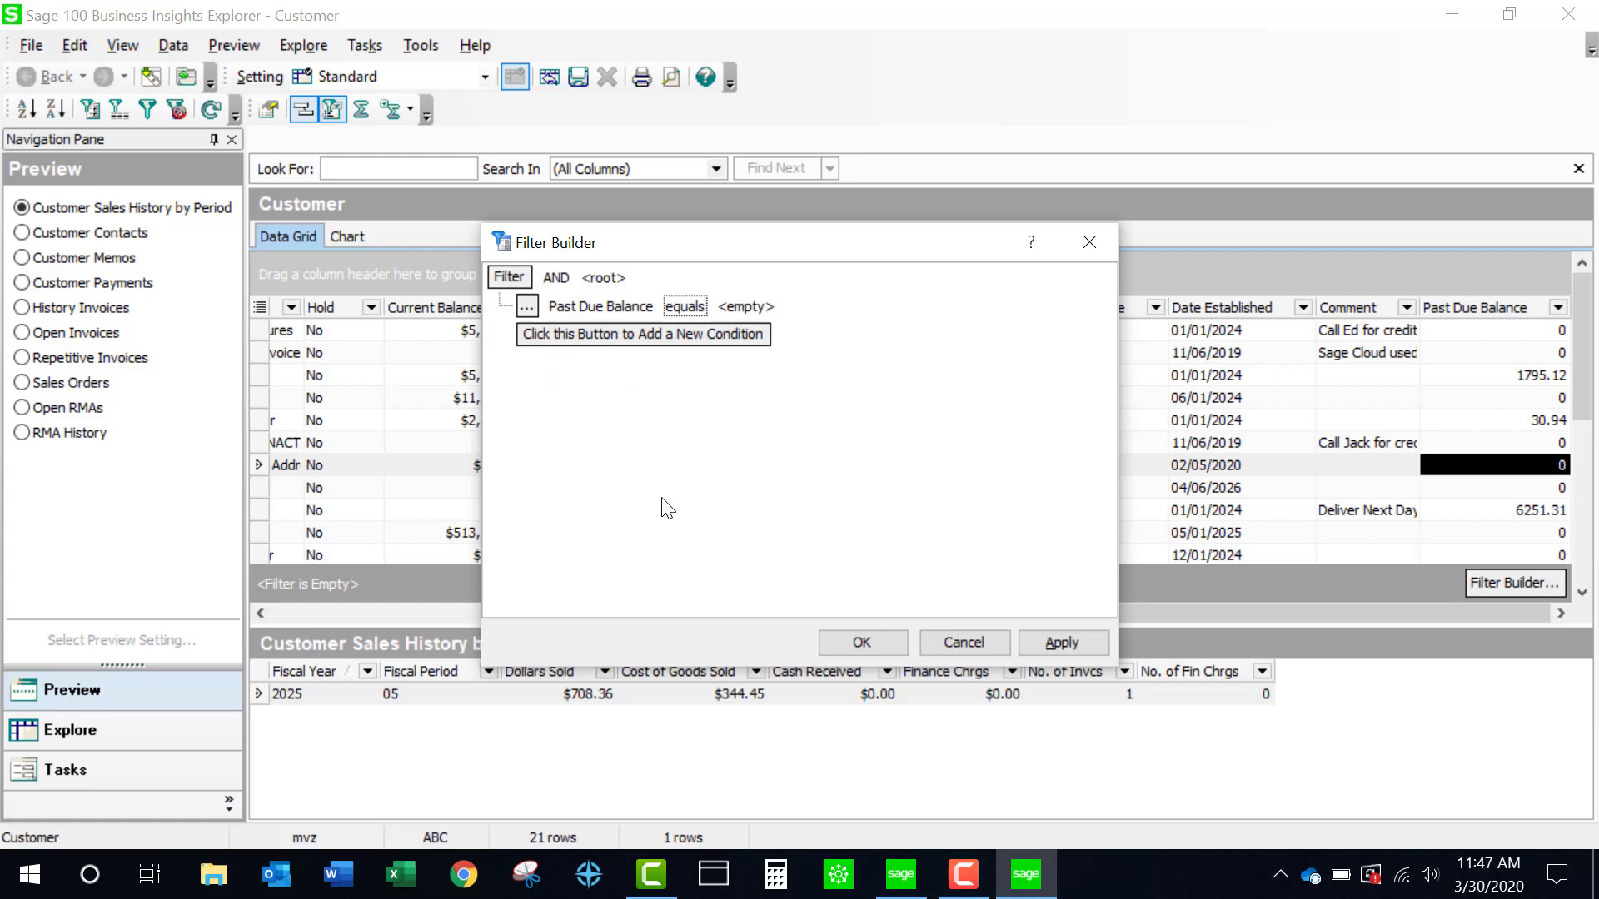
click(684, 310)
click(699, 339)
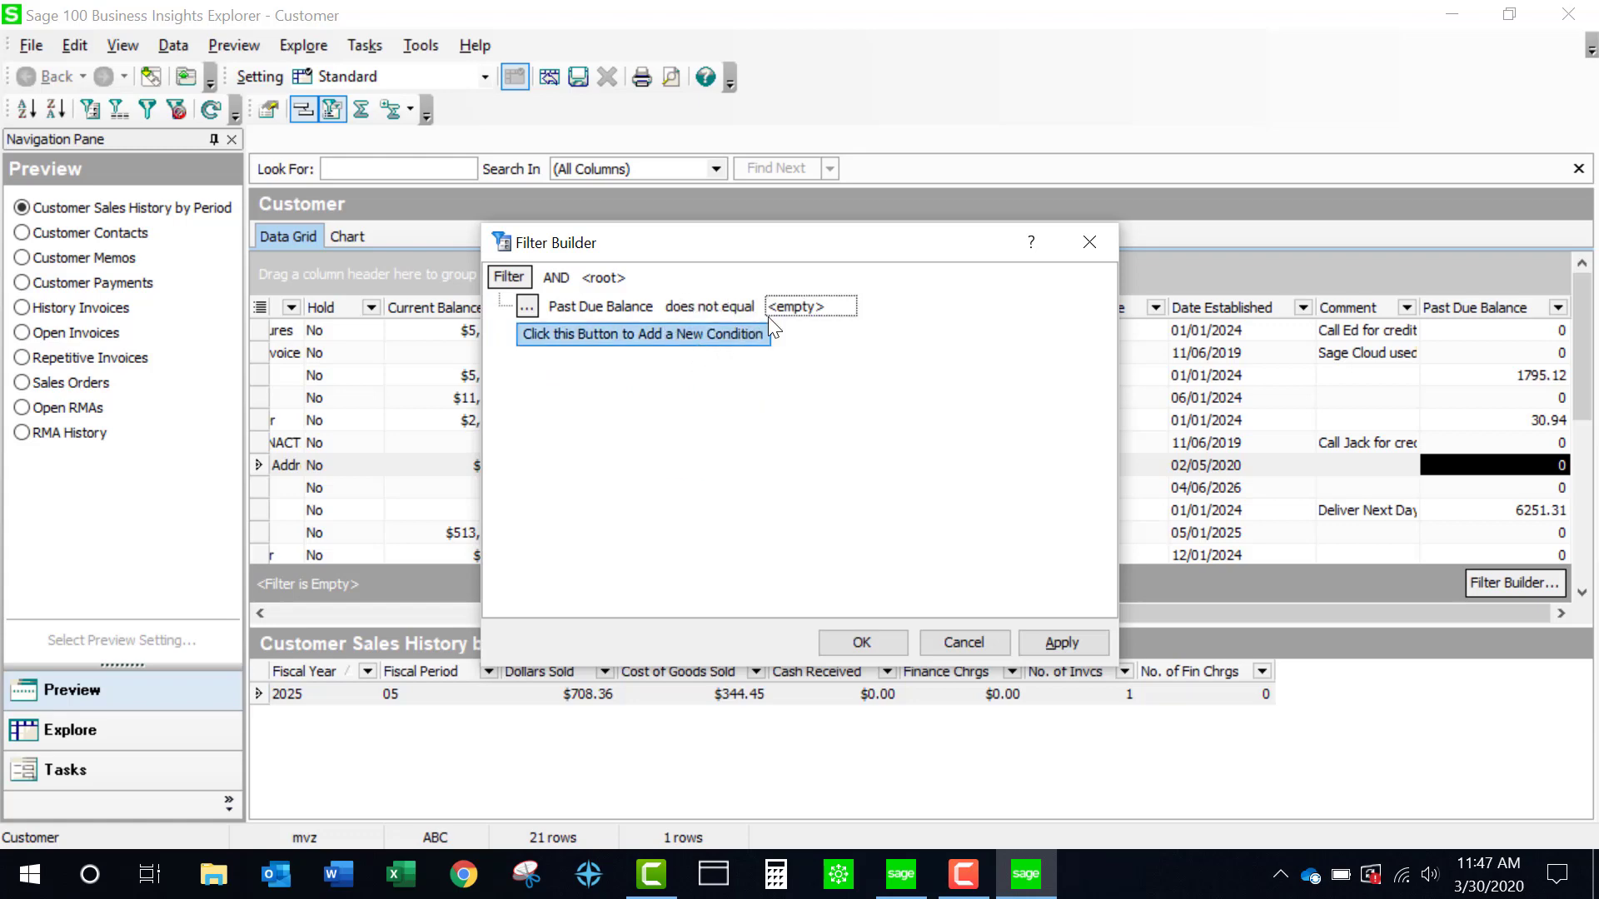
click(792, 308)
text(0)
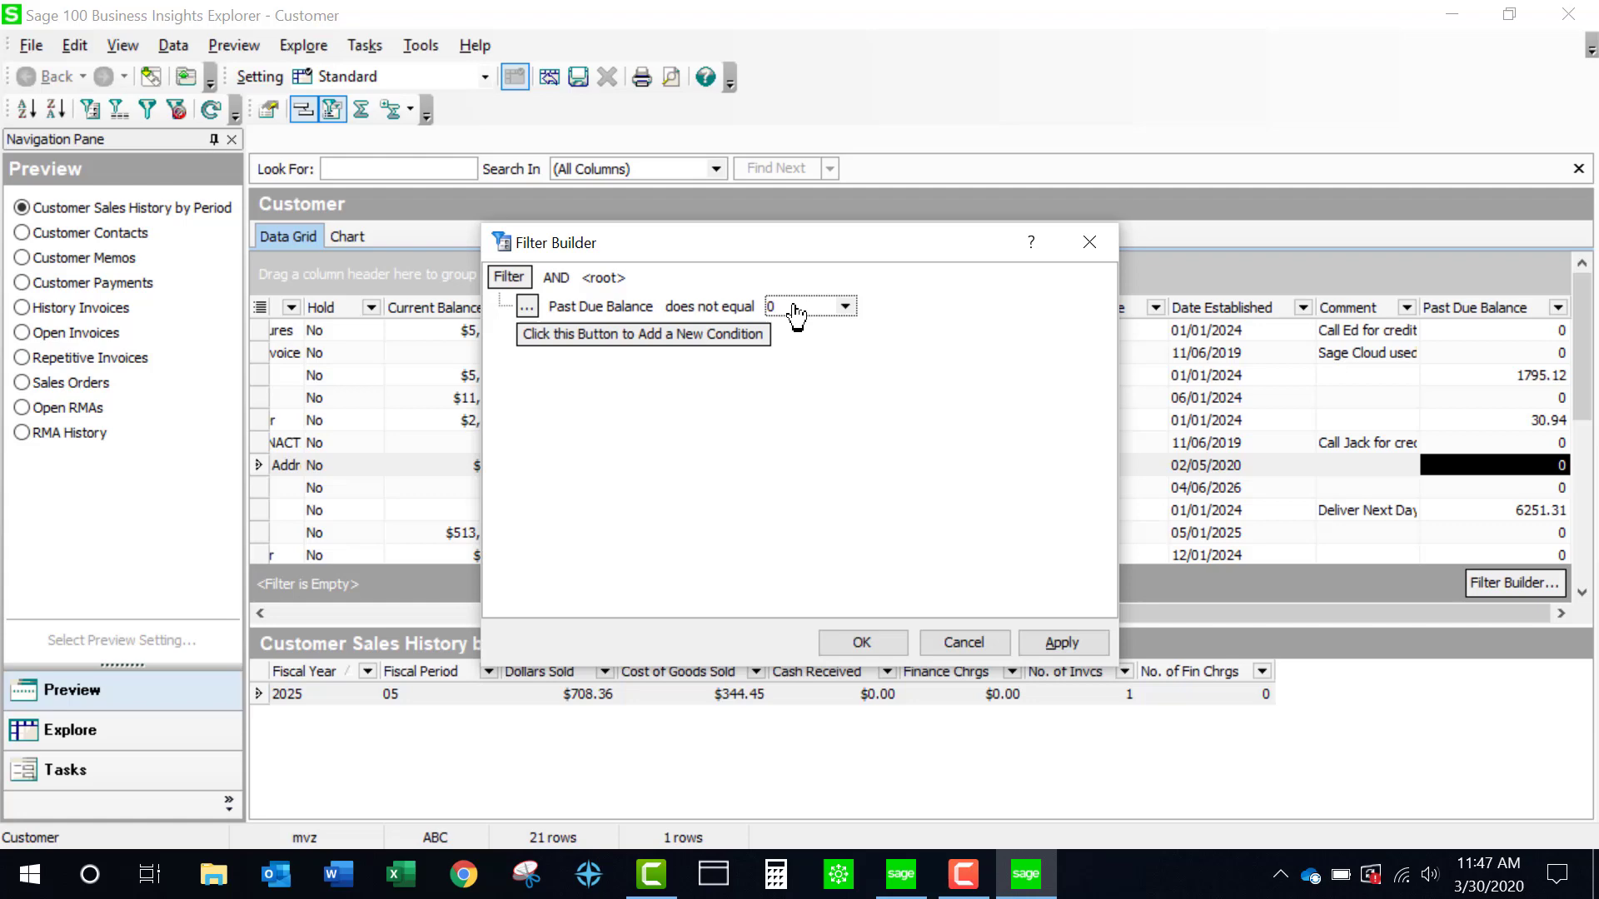
click(863, 642)
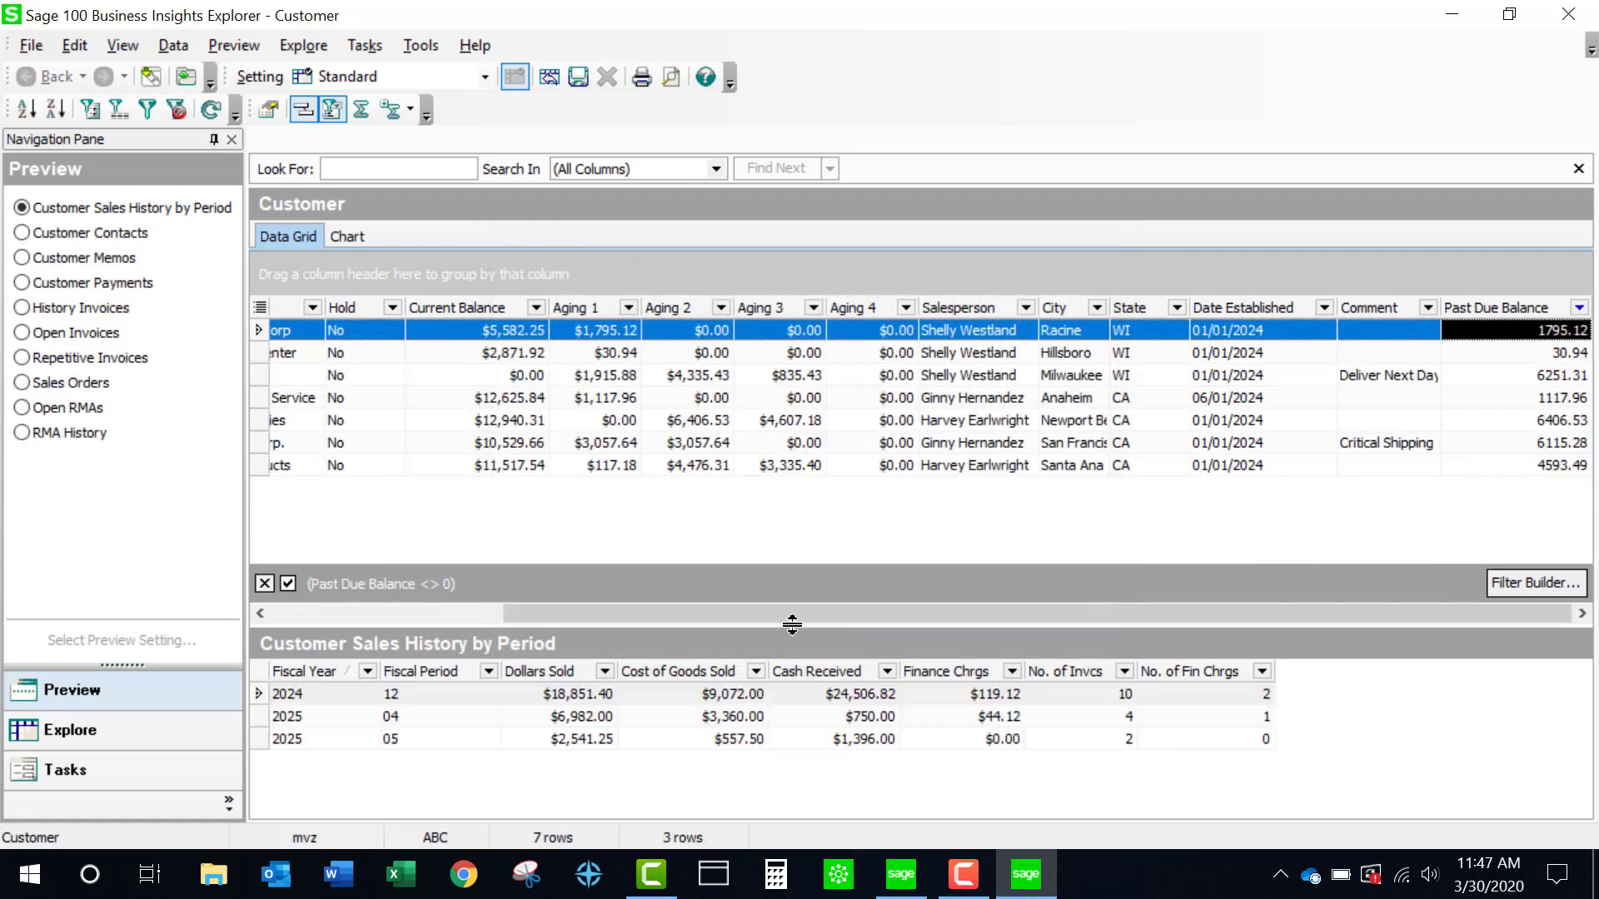
Step: Preview Customer Contacts, then Memos, then Open Invoices, selecting AVNET to show its five invoices
drag(790, 616, 522, 631)
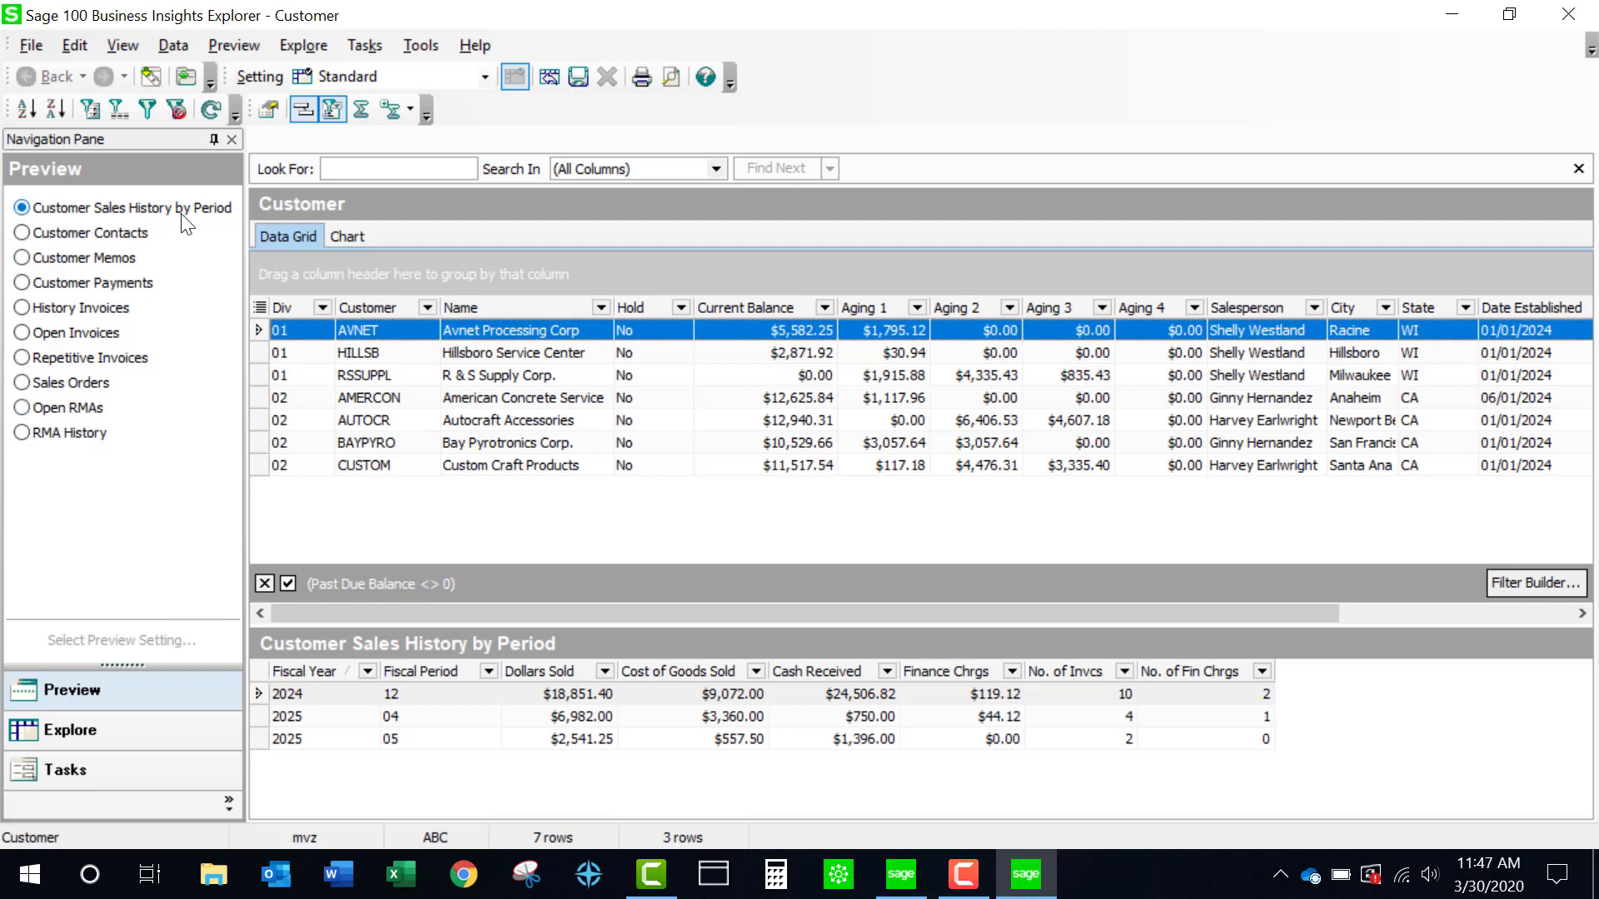
click(22, 235)
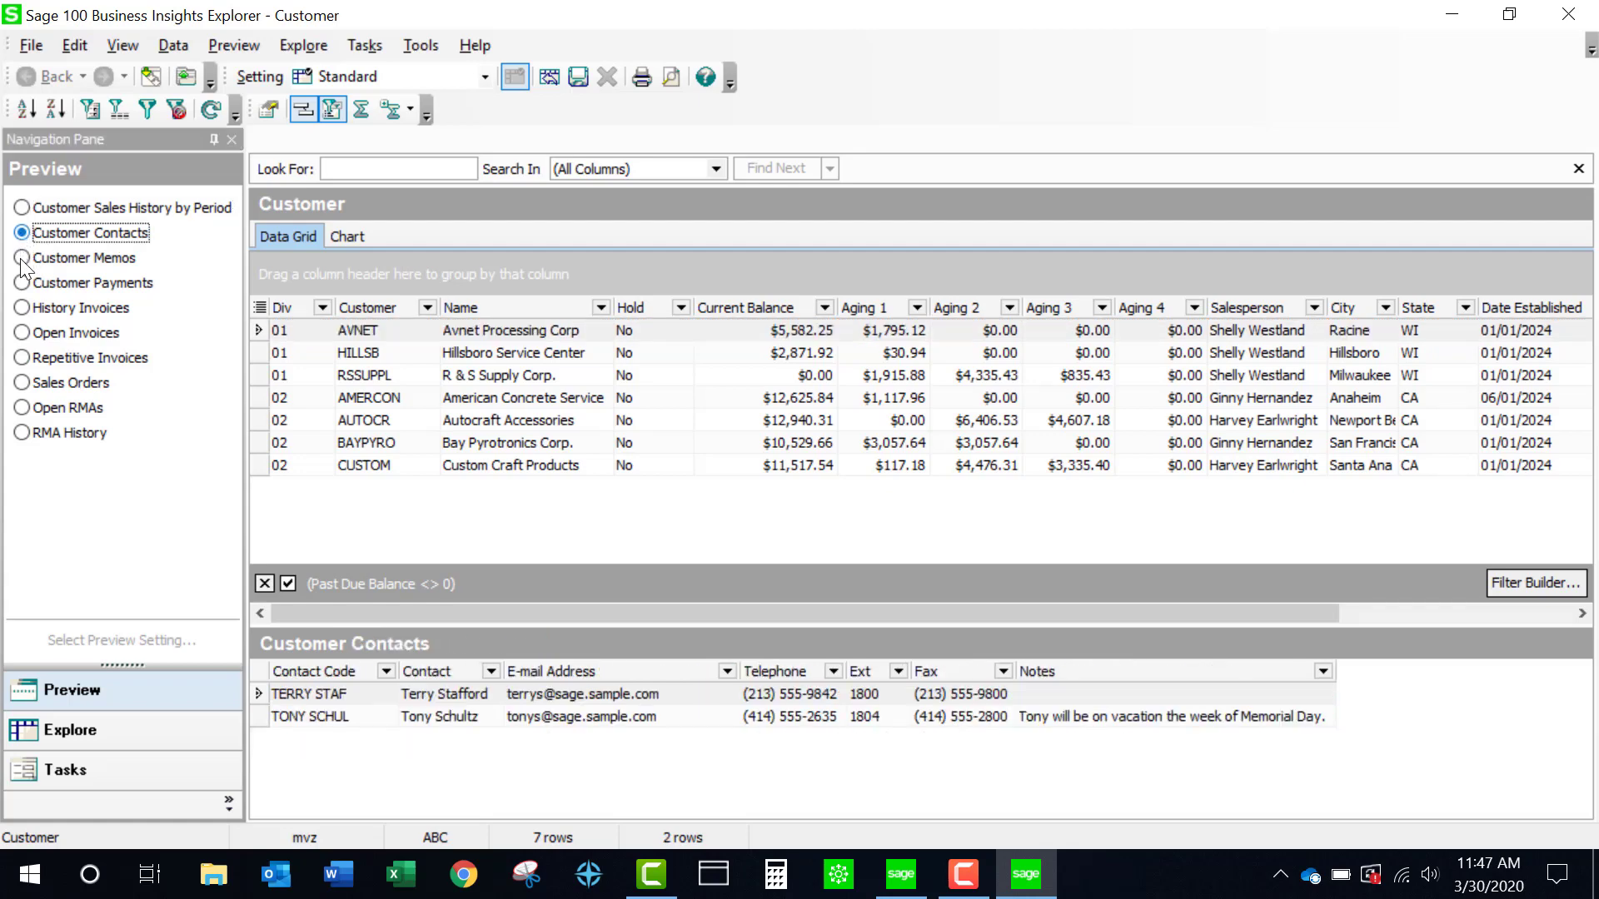
click(22, 259)
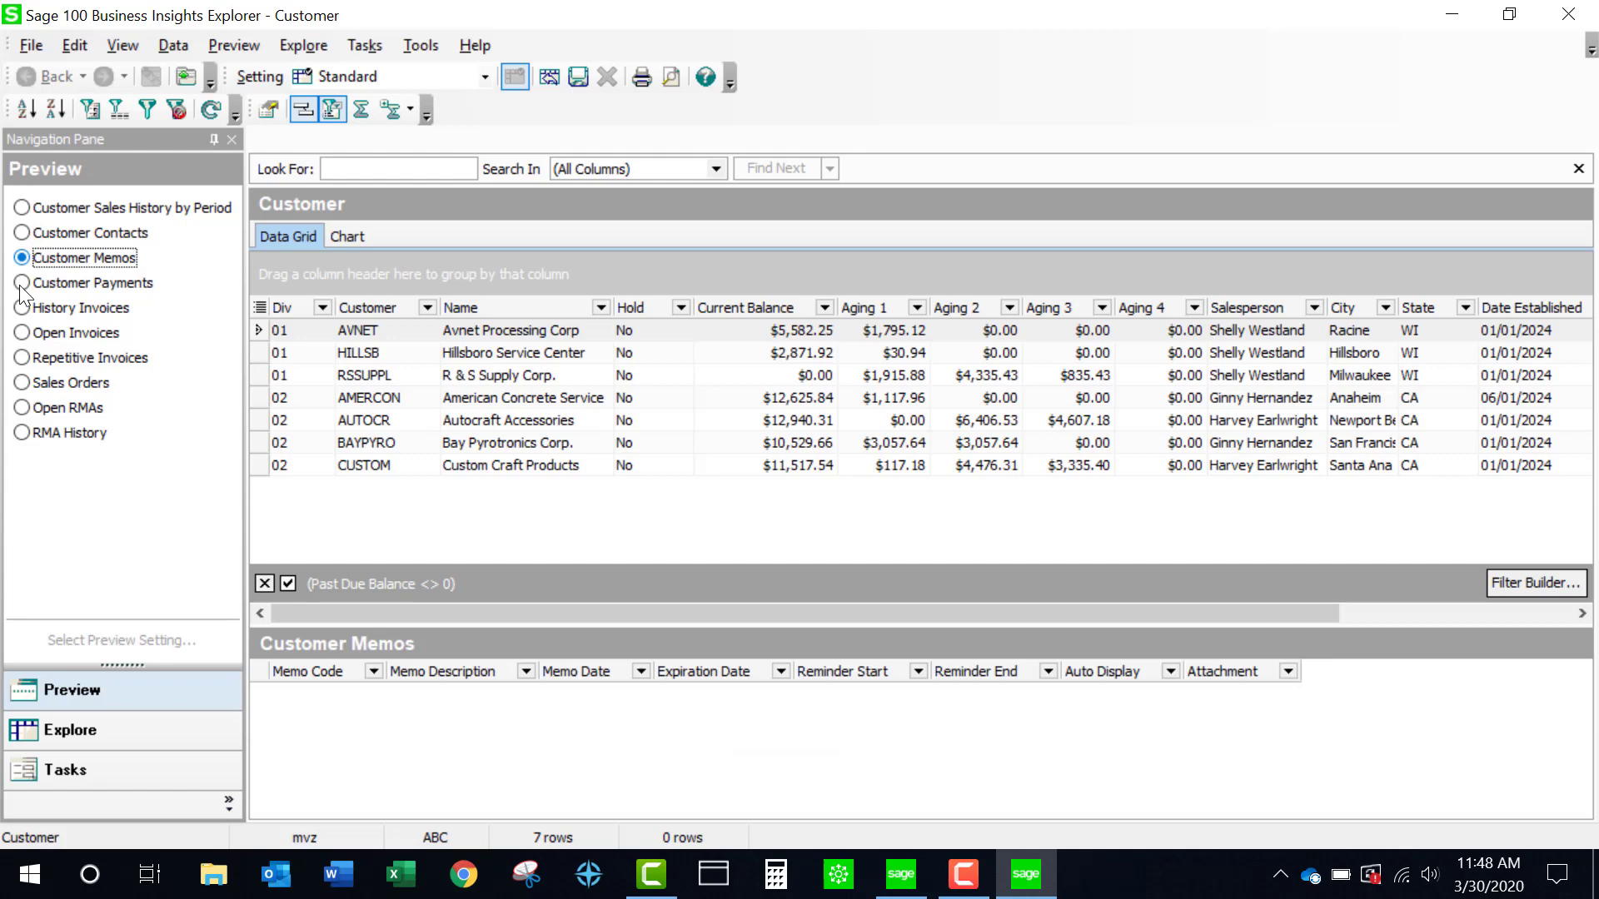
click(21, 333)
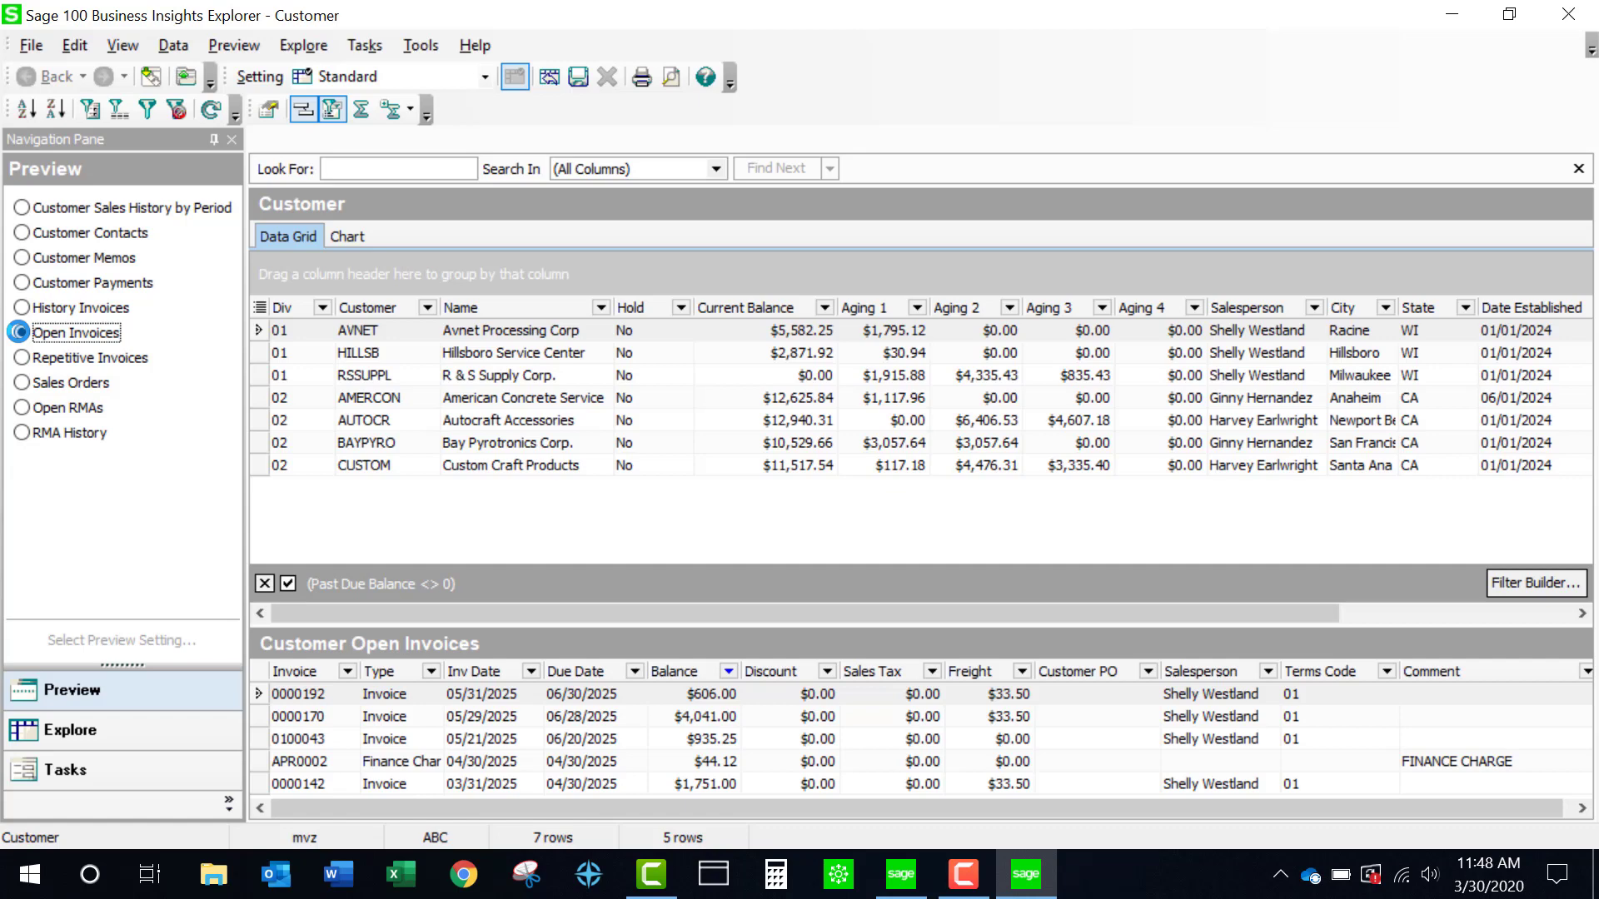
click(385, 333)
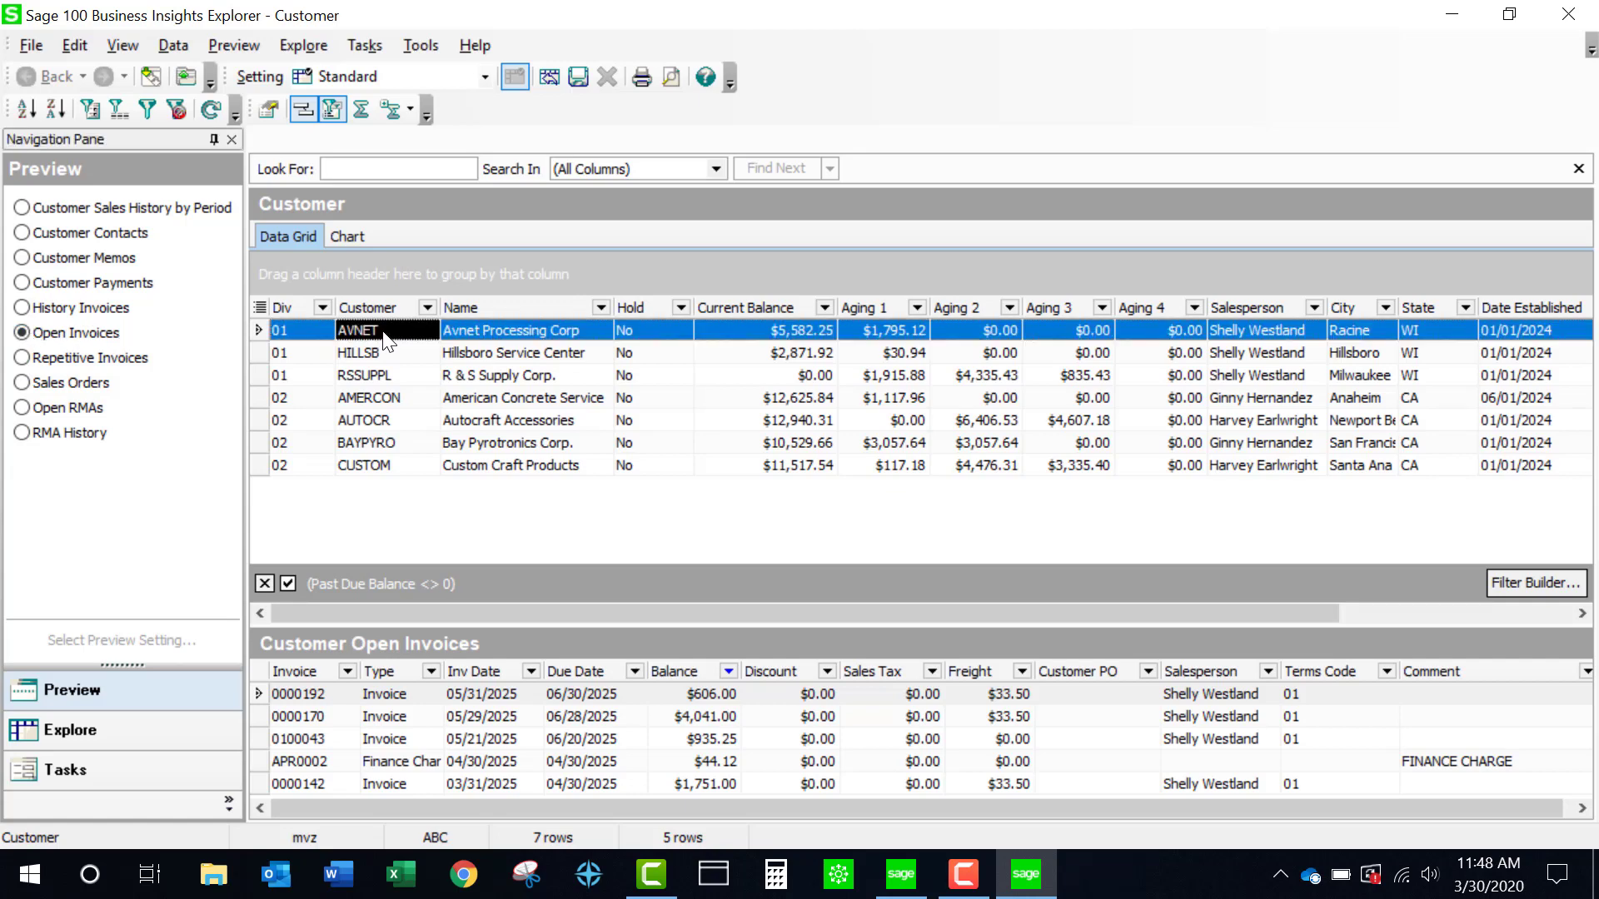
Step: Drill into AVNET's open invoices, saving the customer view as public setting 'Past due'
key(alt+F4)
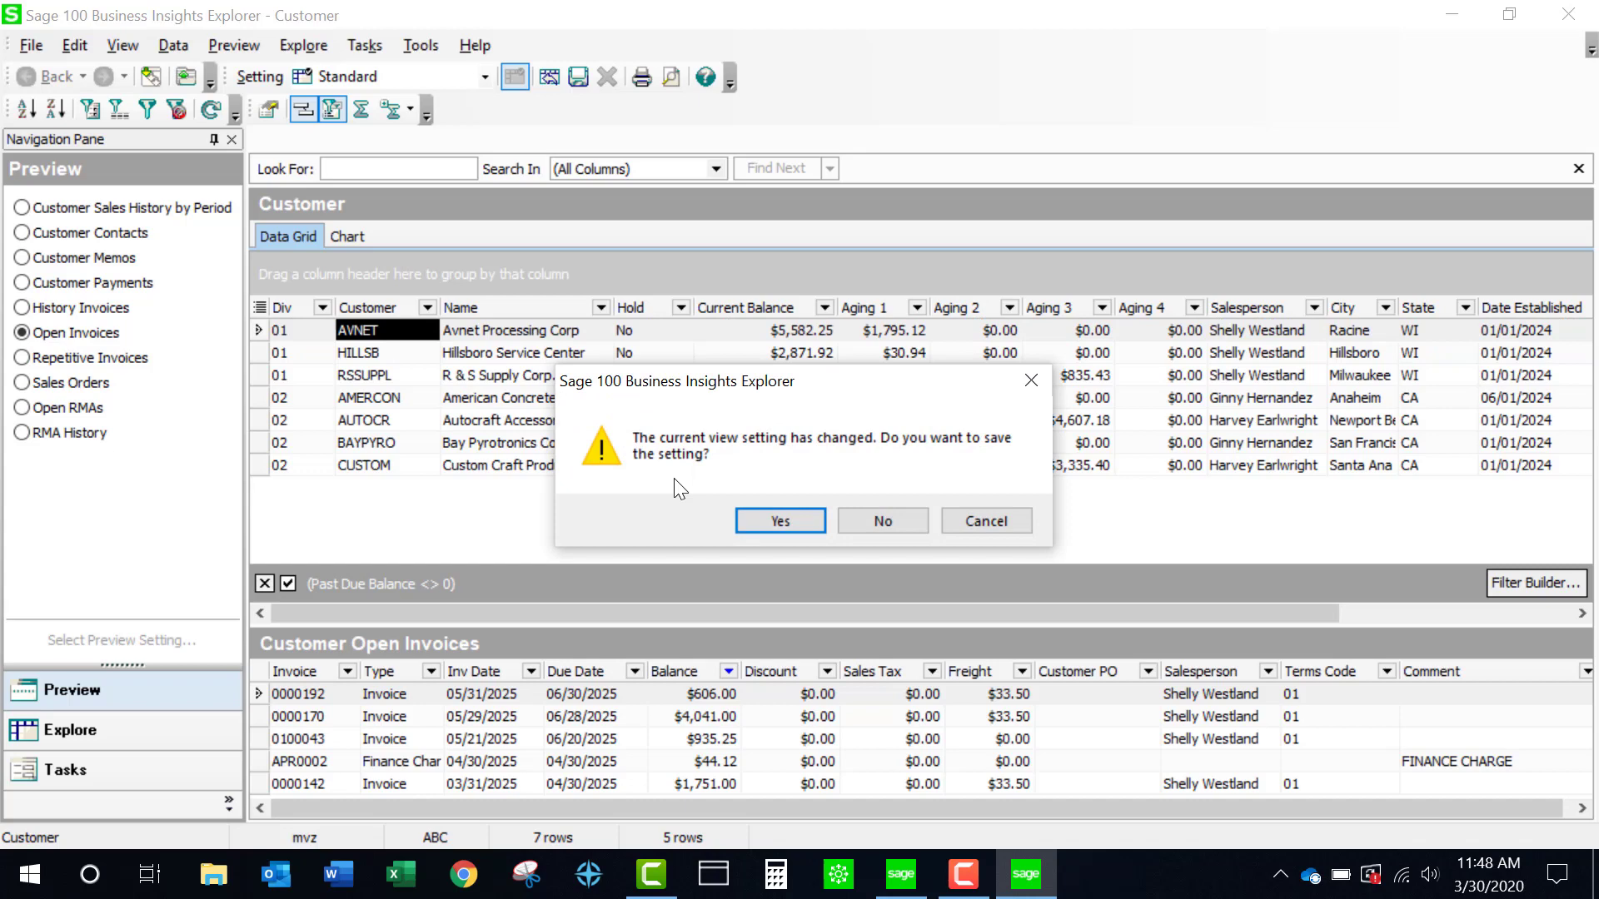
click(781, 520)
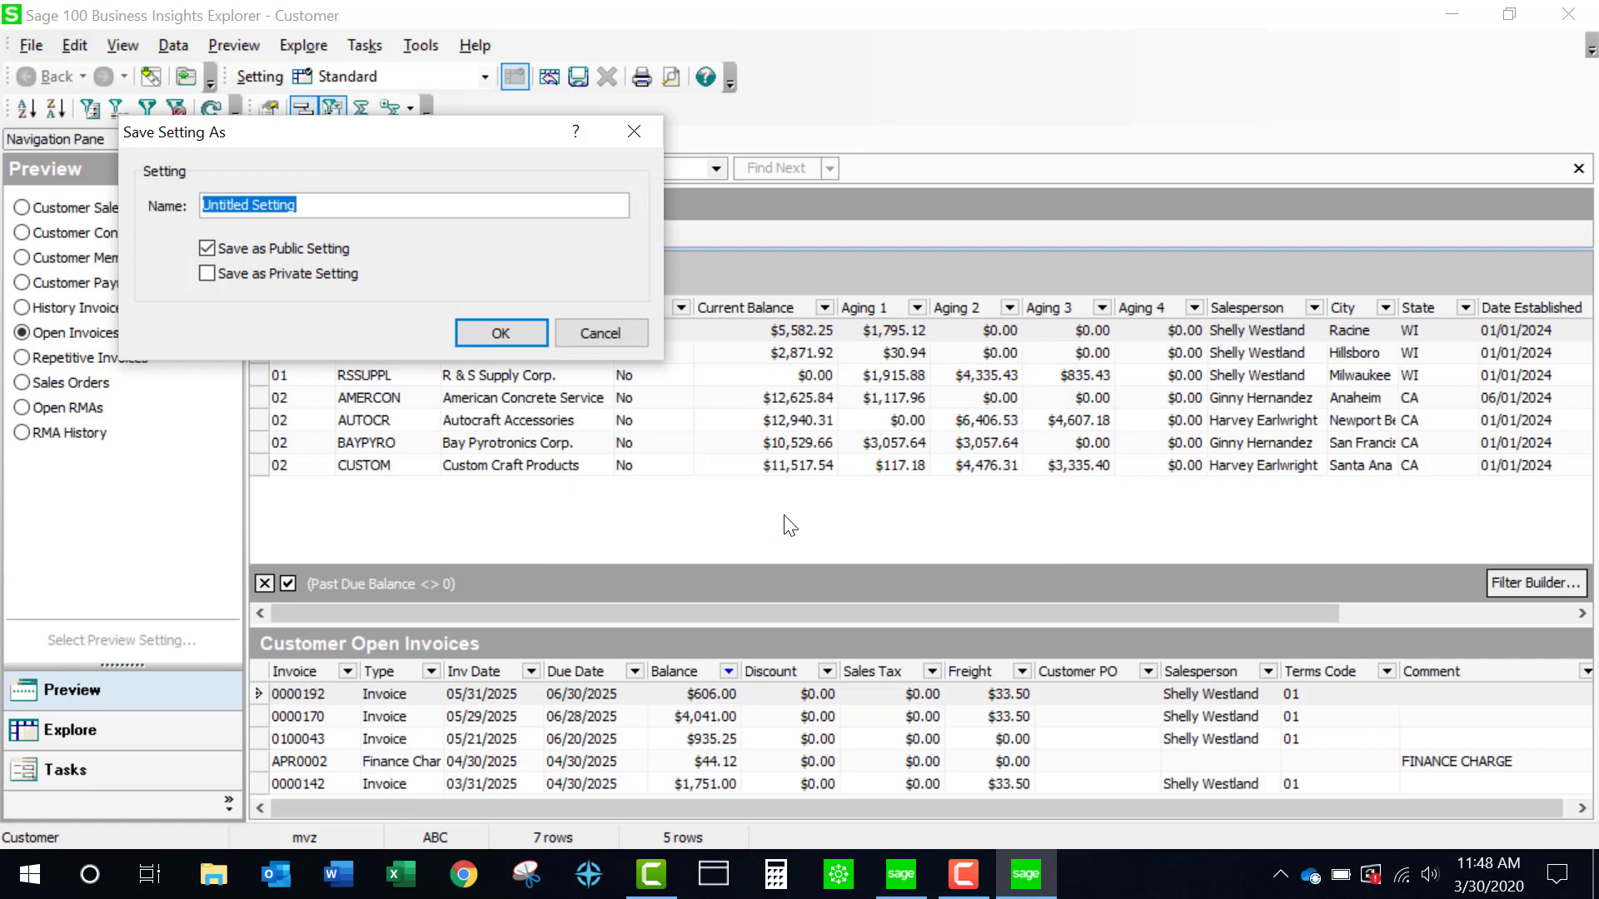
text(Past due)
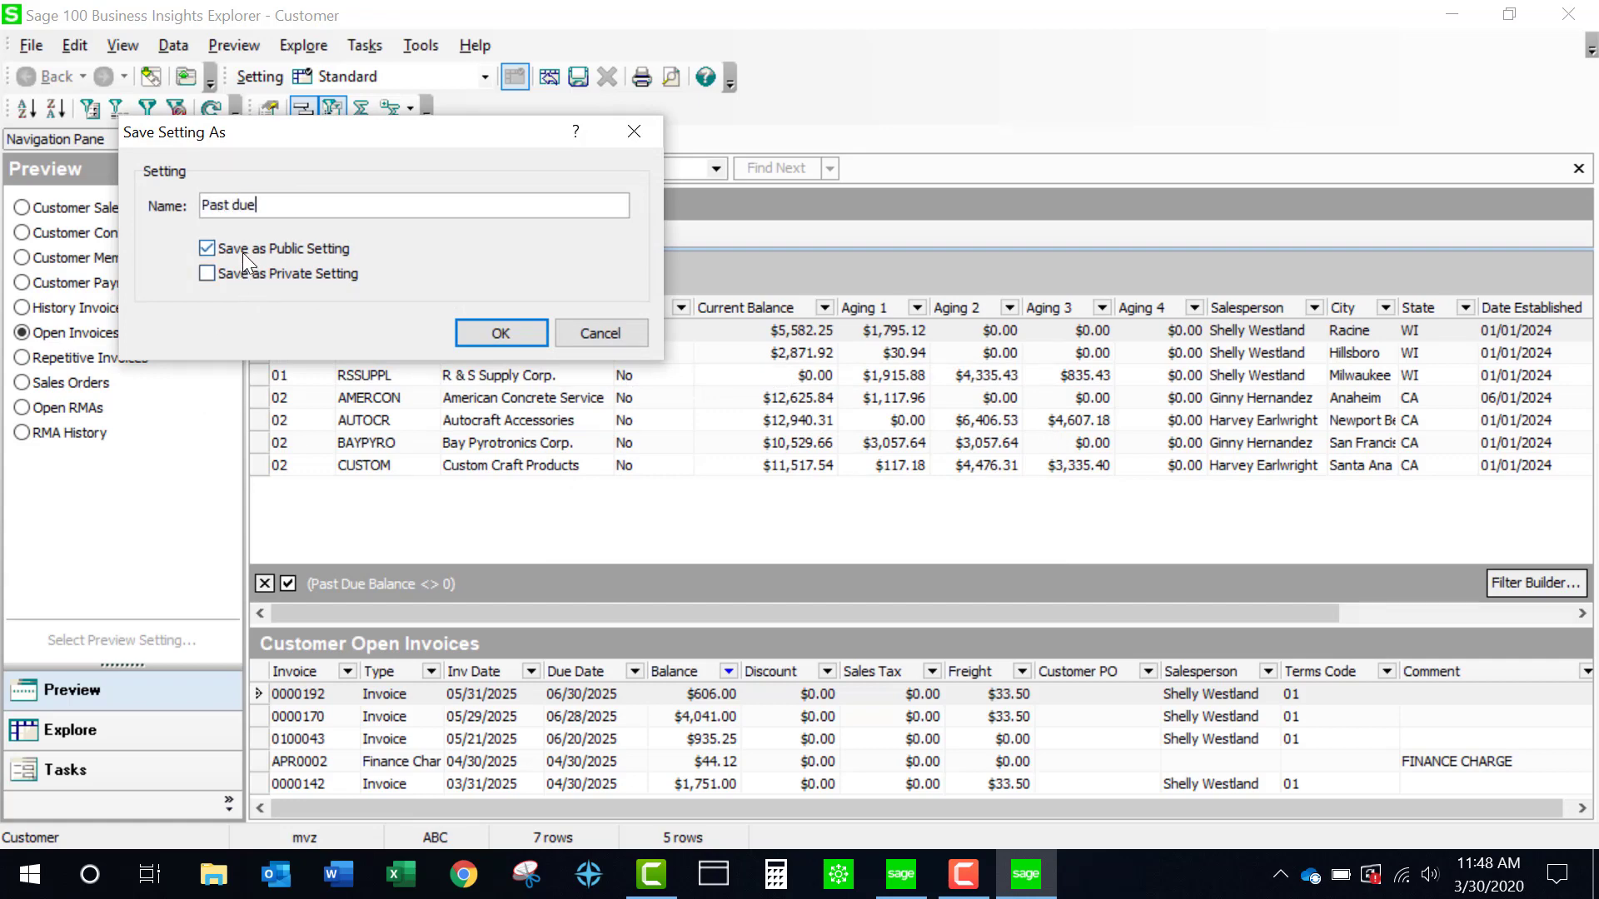
click(501, 332)
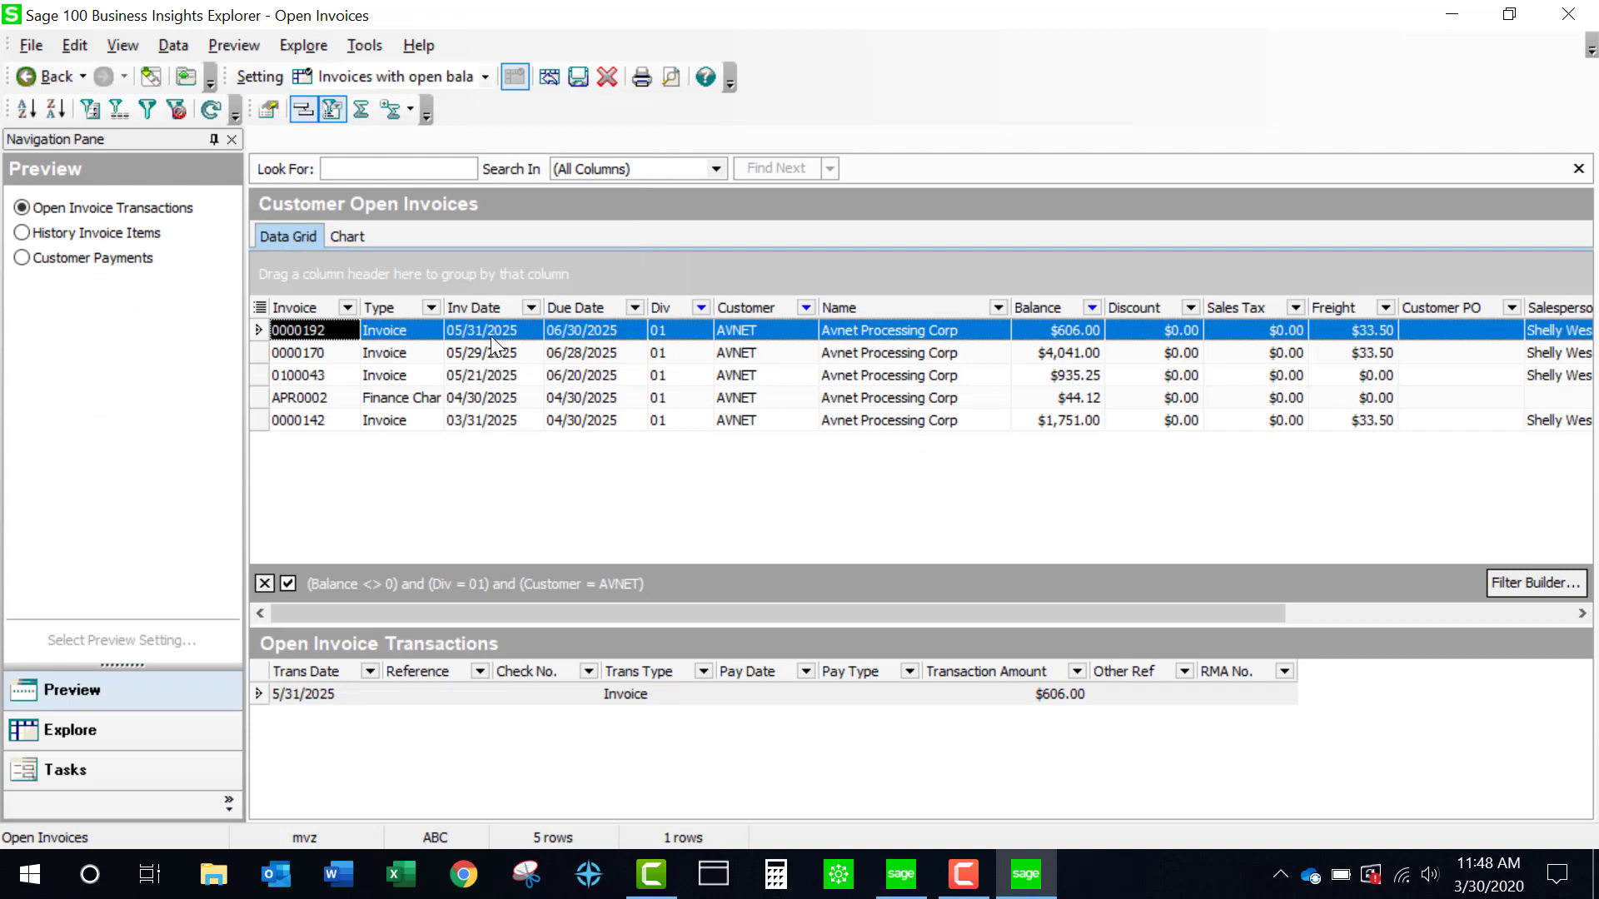
Step: Select invoice 0100043 and preview its History Invoice Items, including the $1,000.00 maintenance line
click(434, 374)
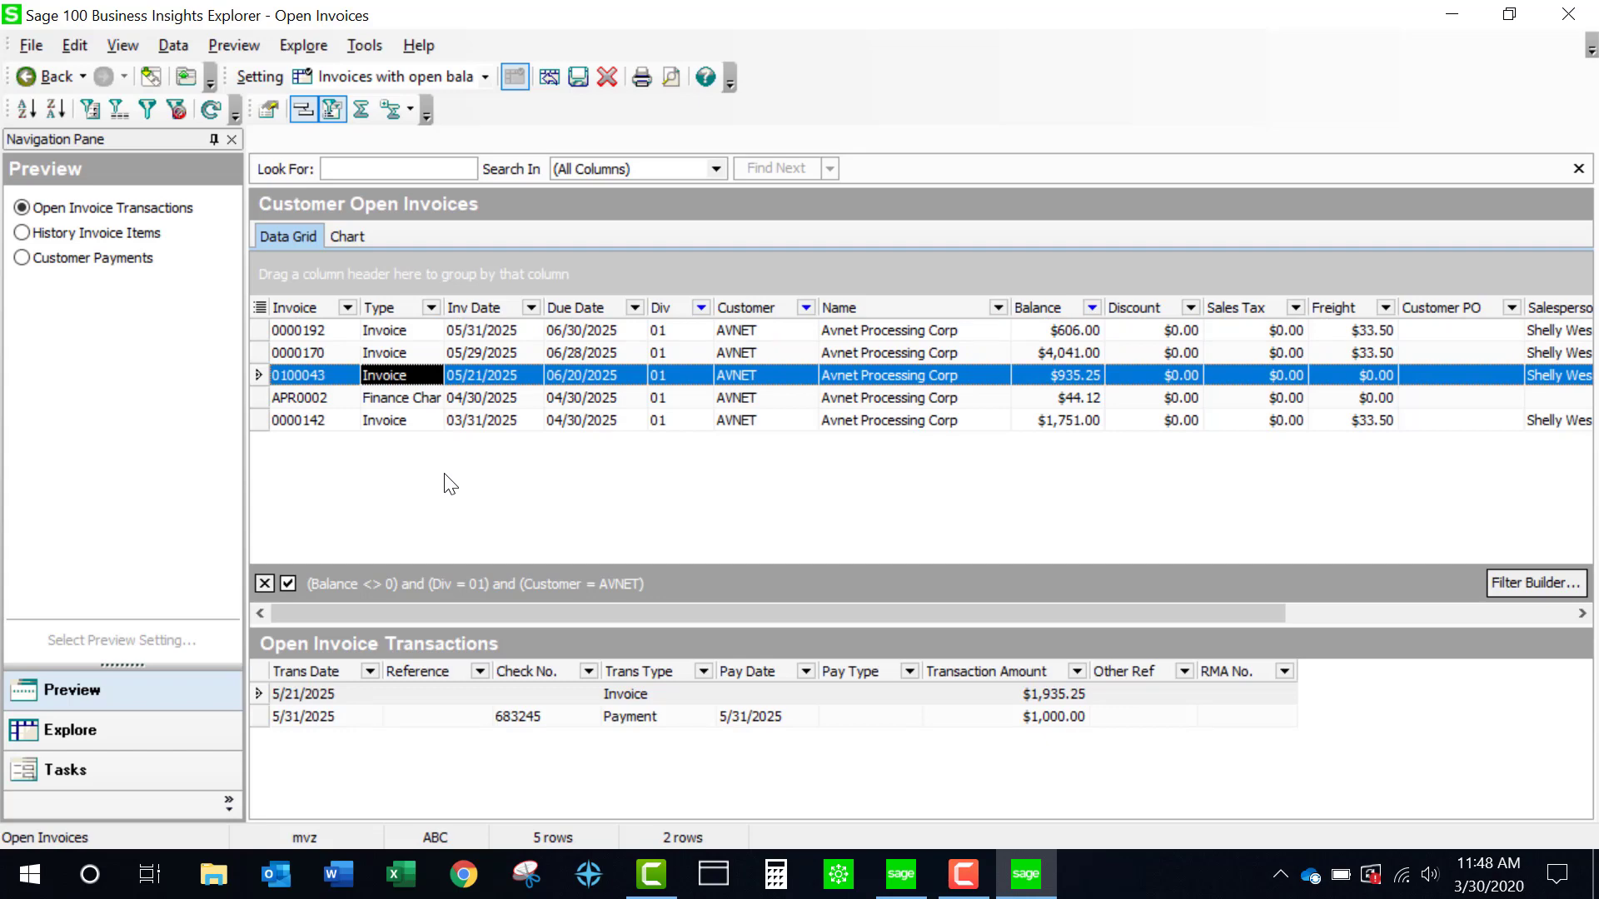
click(22, 236)
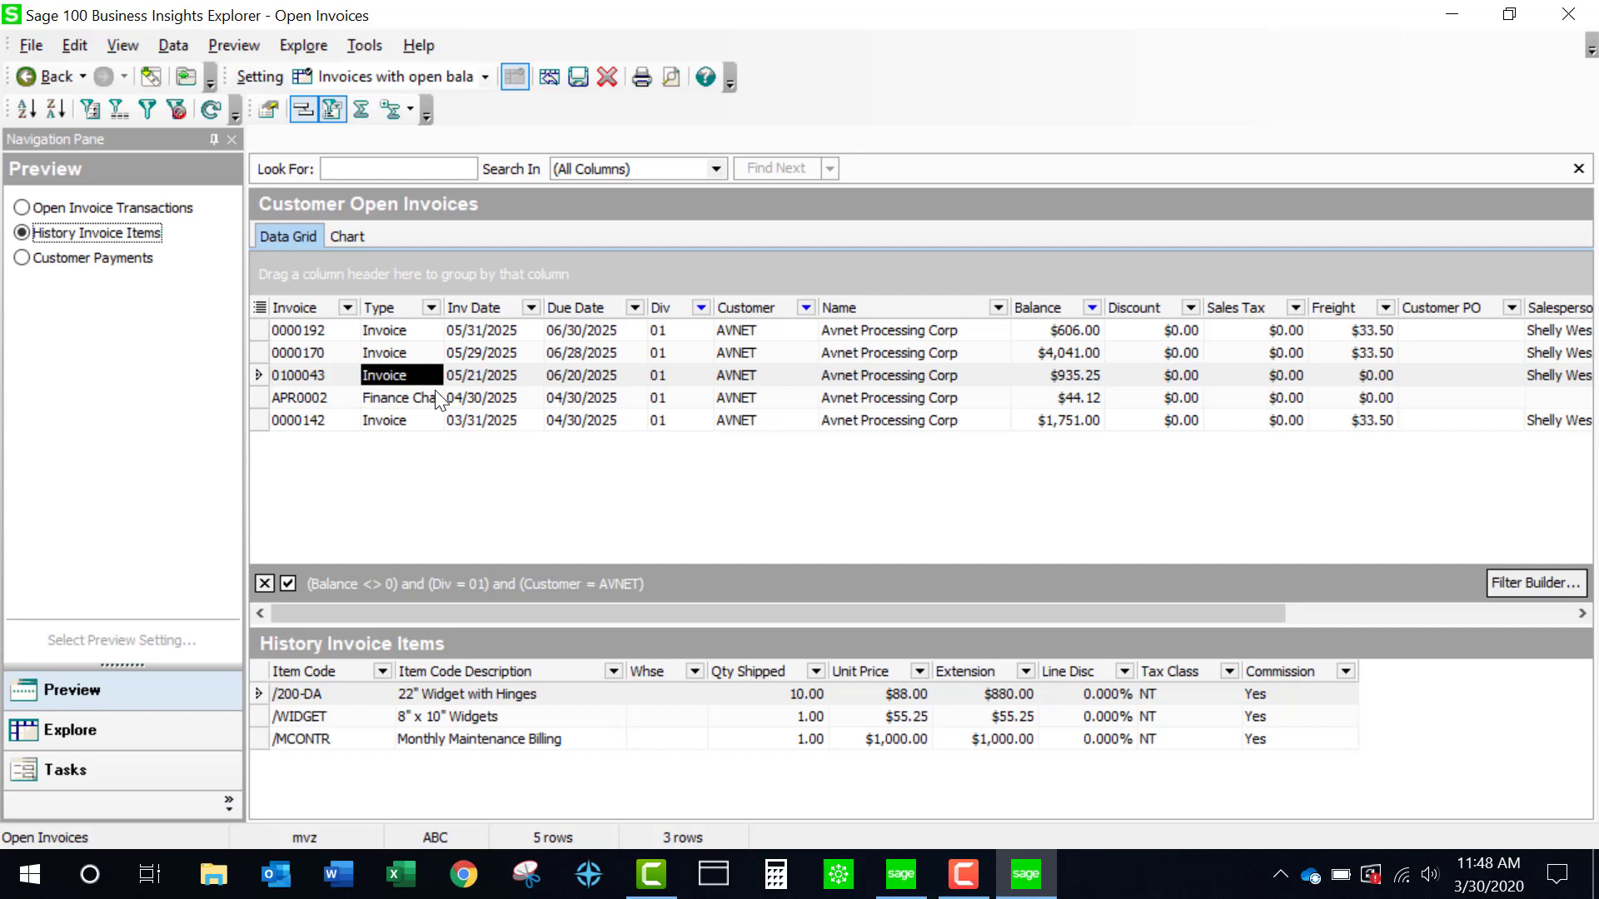
Step: Return to the Past due view, show Tasks, and open then close AVNET's Customer Maintenance
click(52, 78)
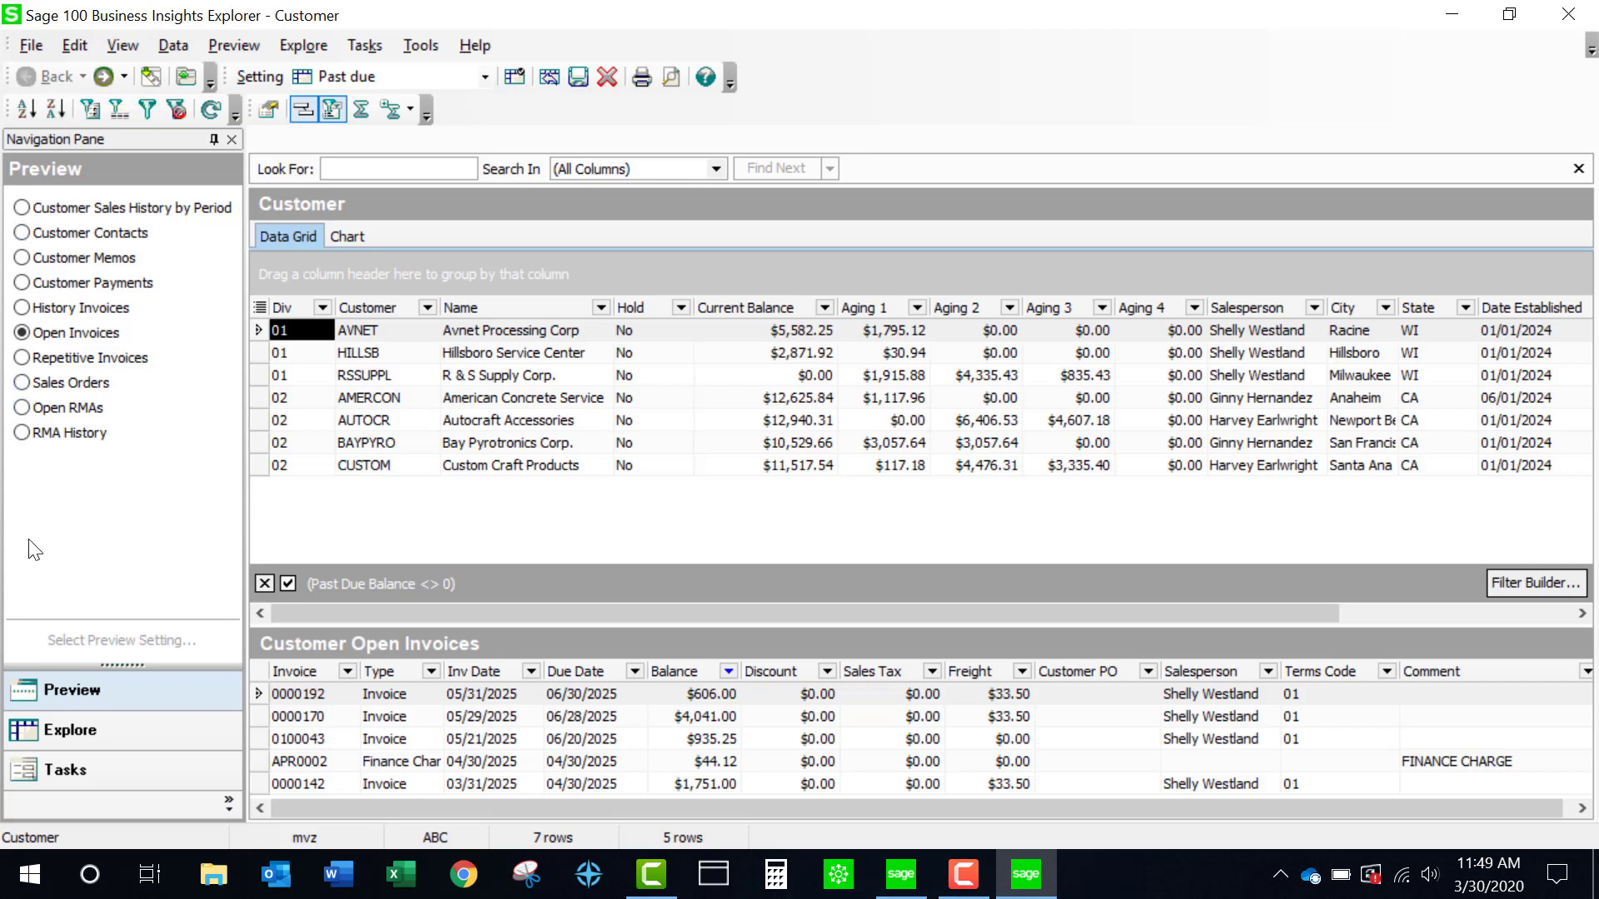
click(64, 770)
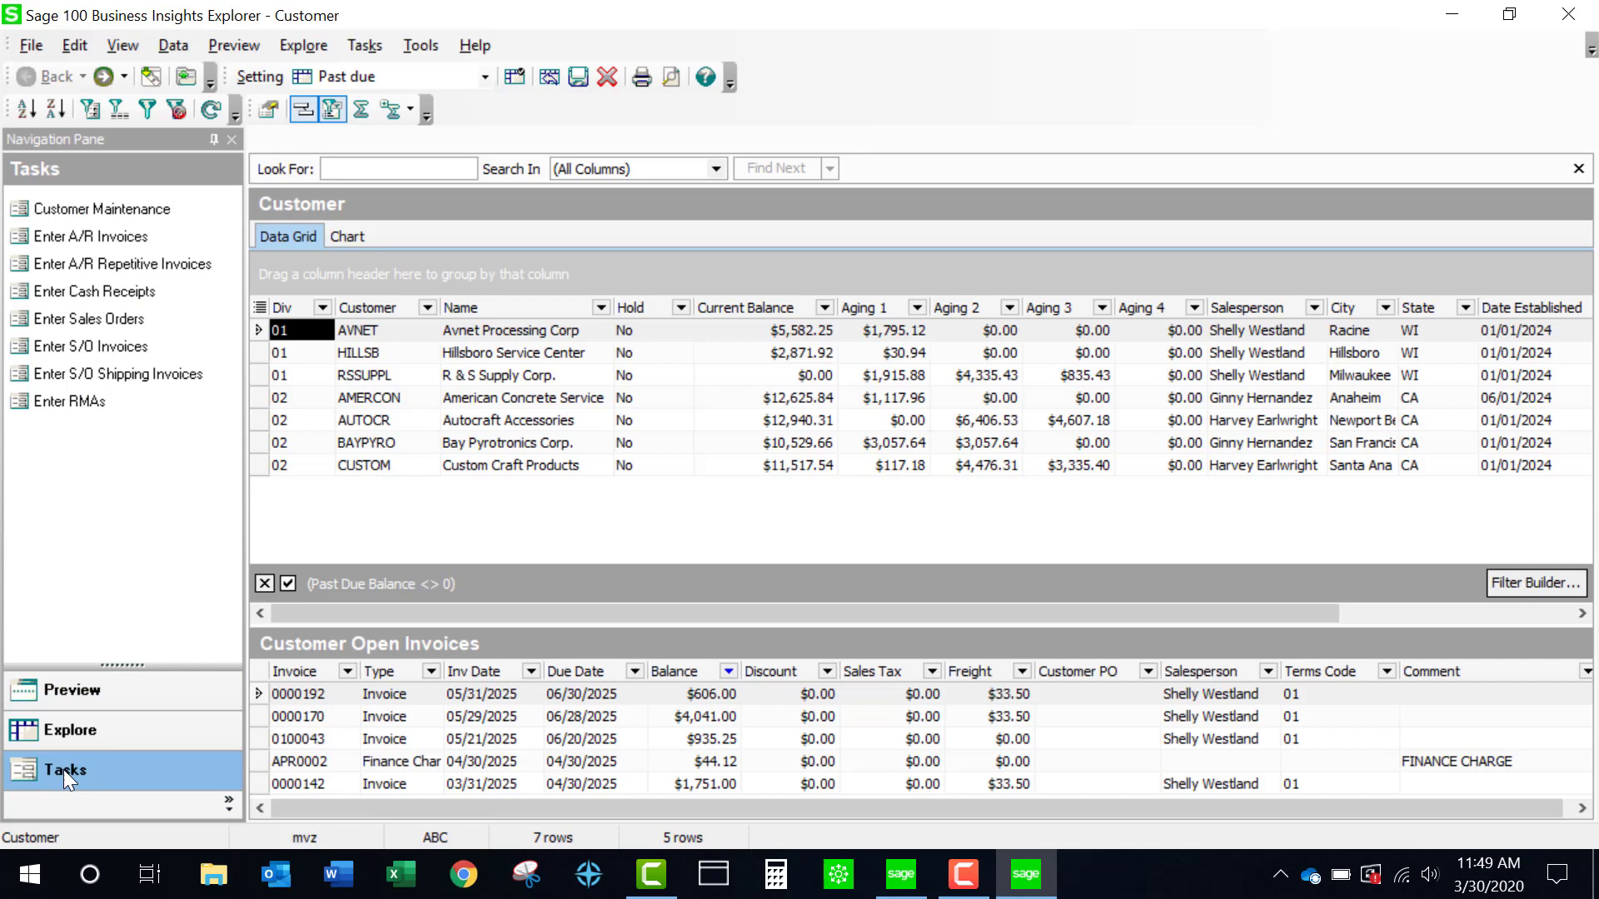
click(311, 337)
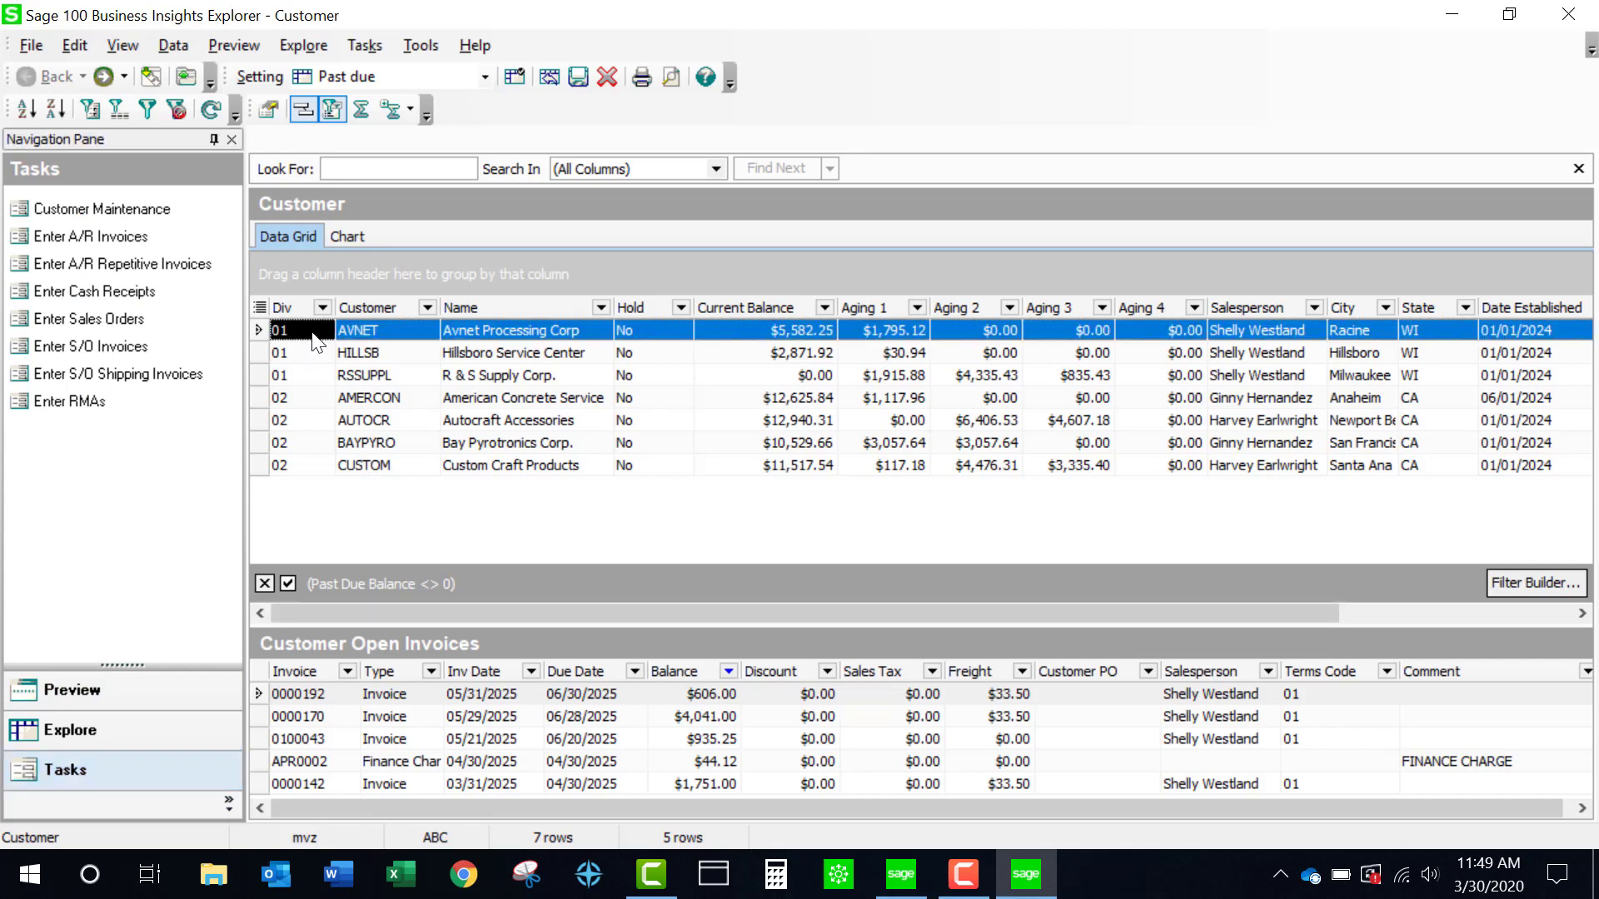
click(120, 218)
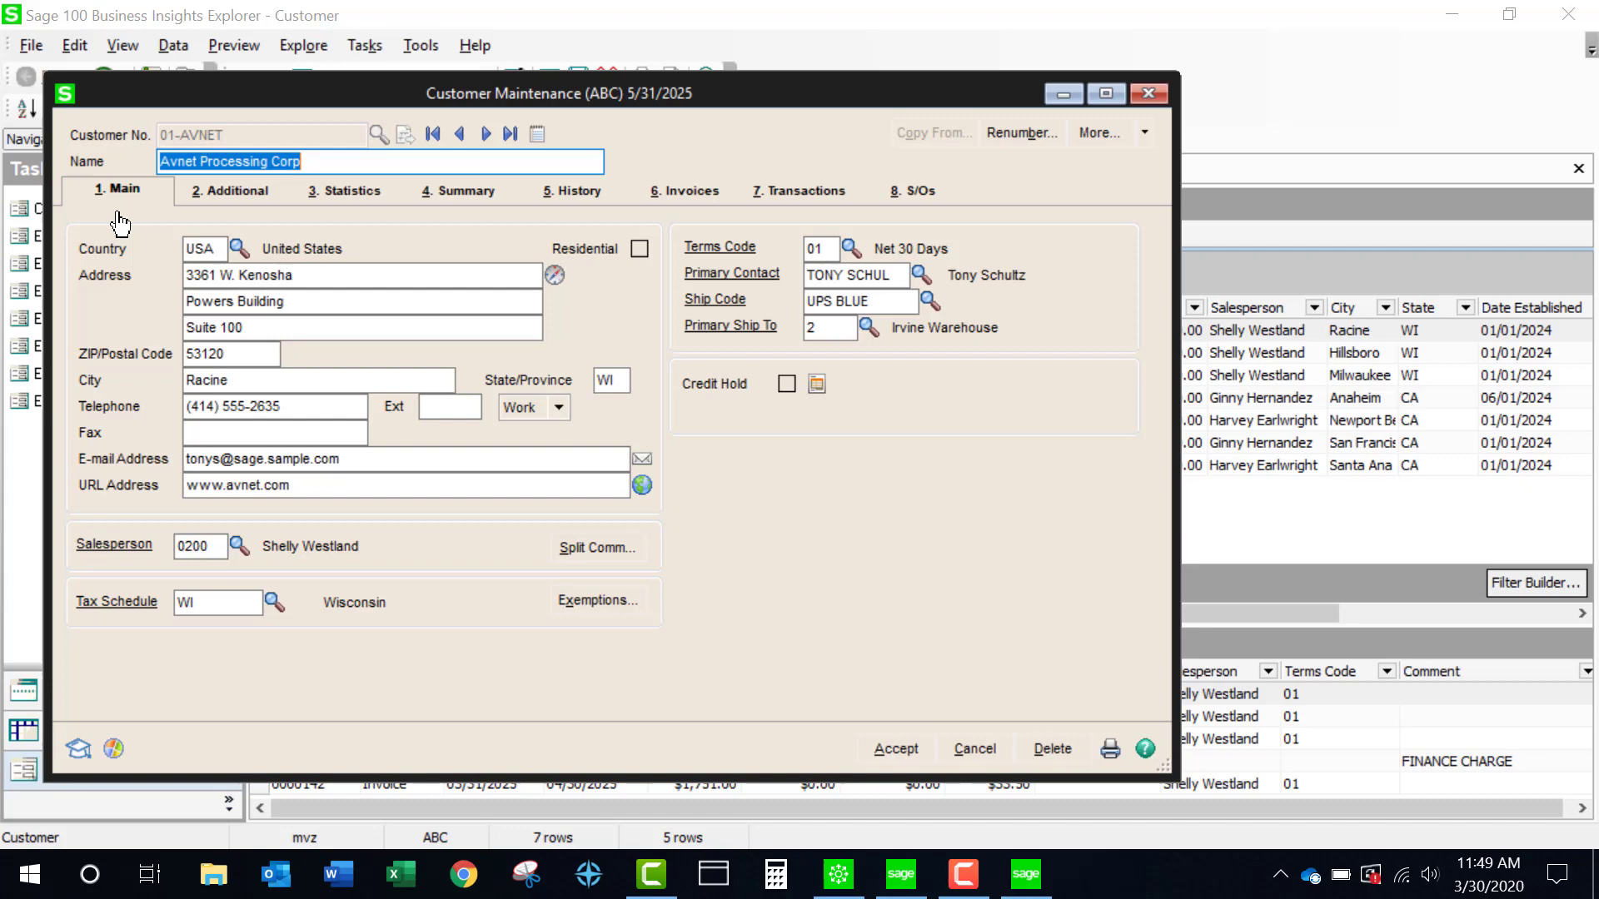
click(1144, 94)
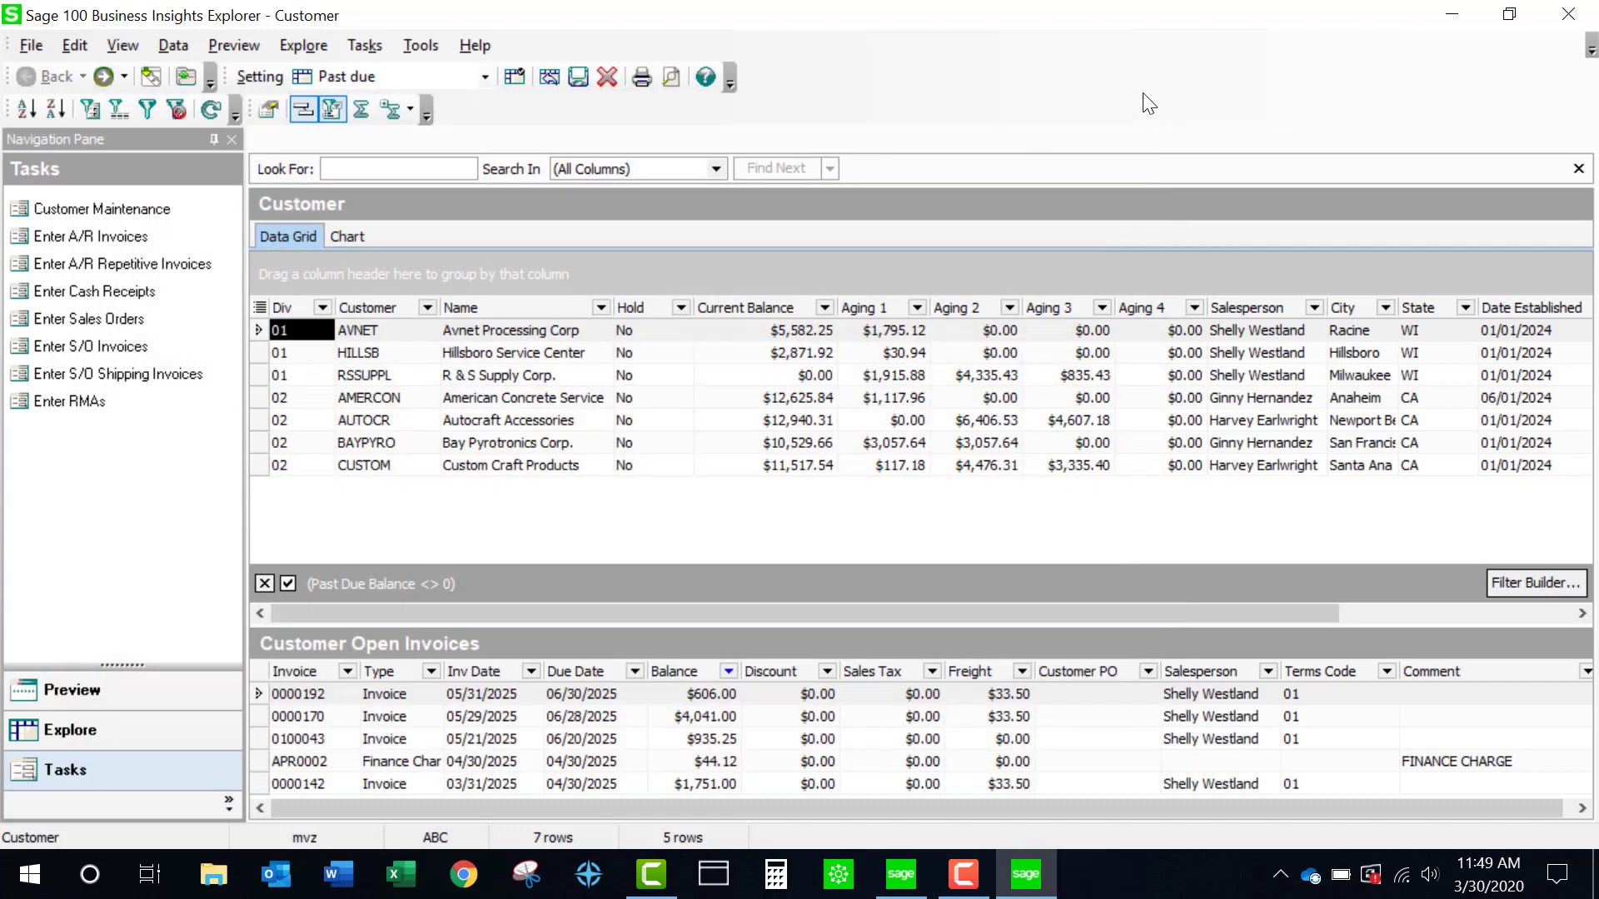
click(92, 321)
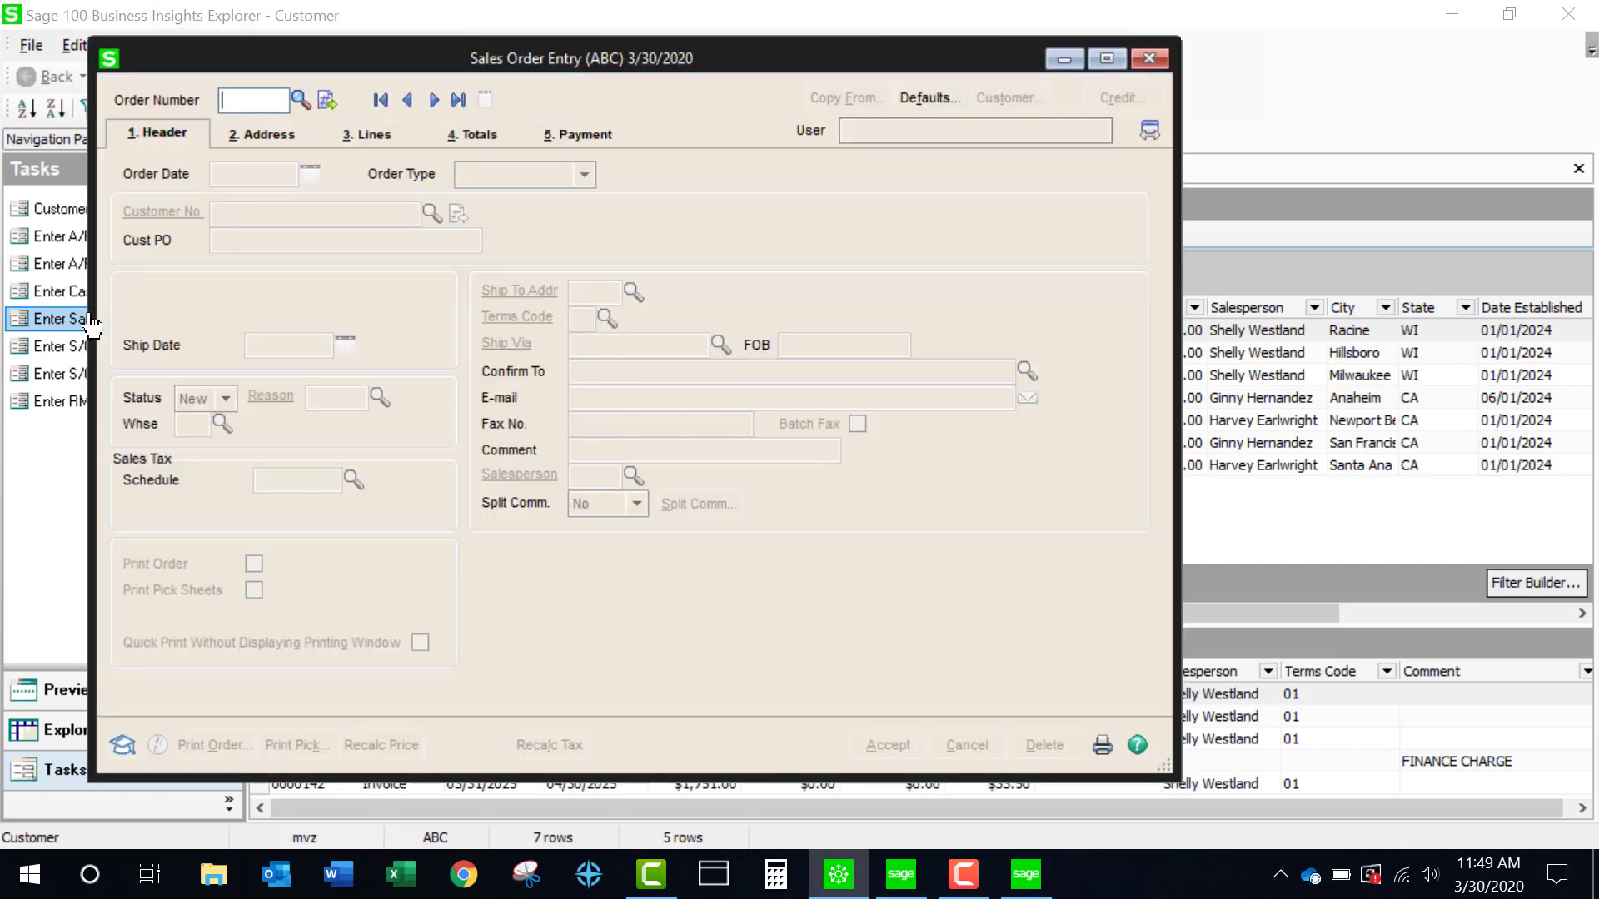
click(327, 101)
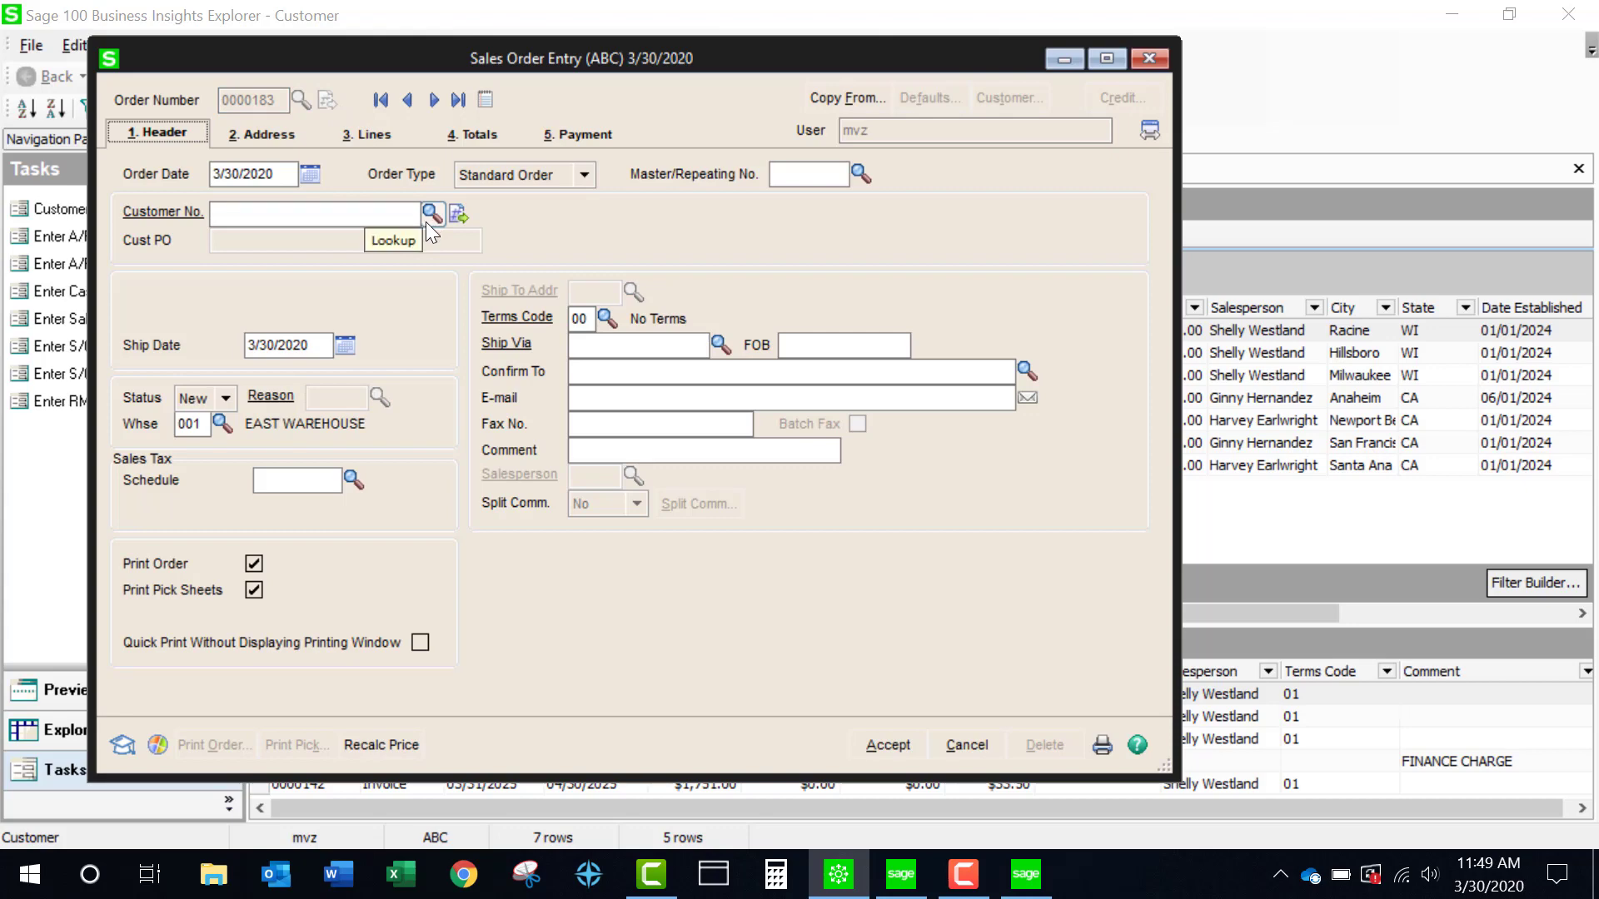
click(1156, 55)
click(795, 327)
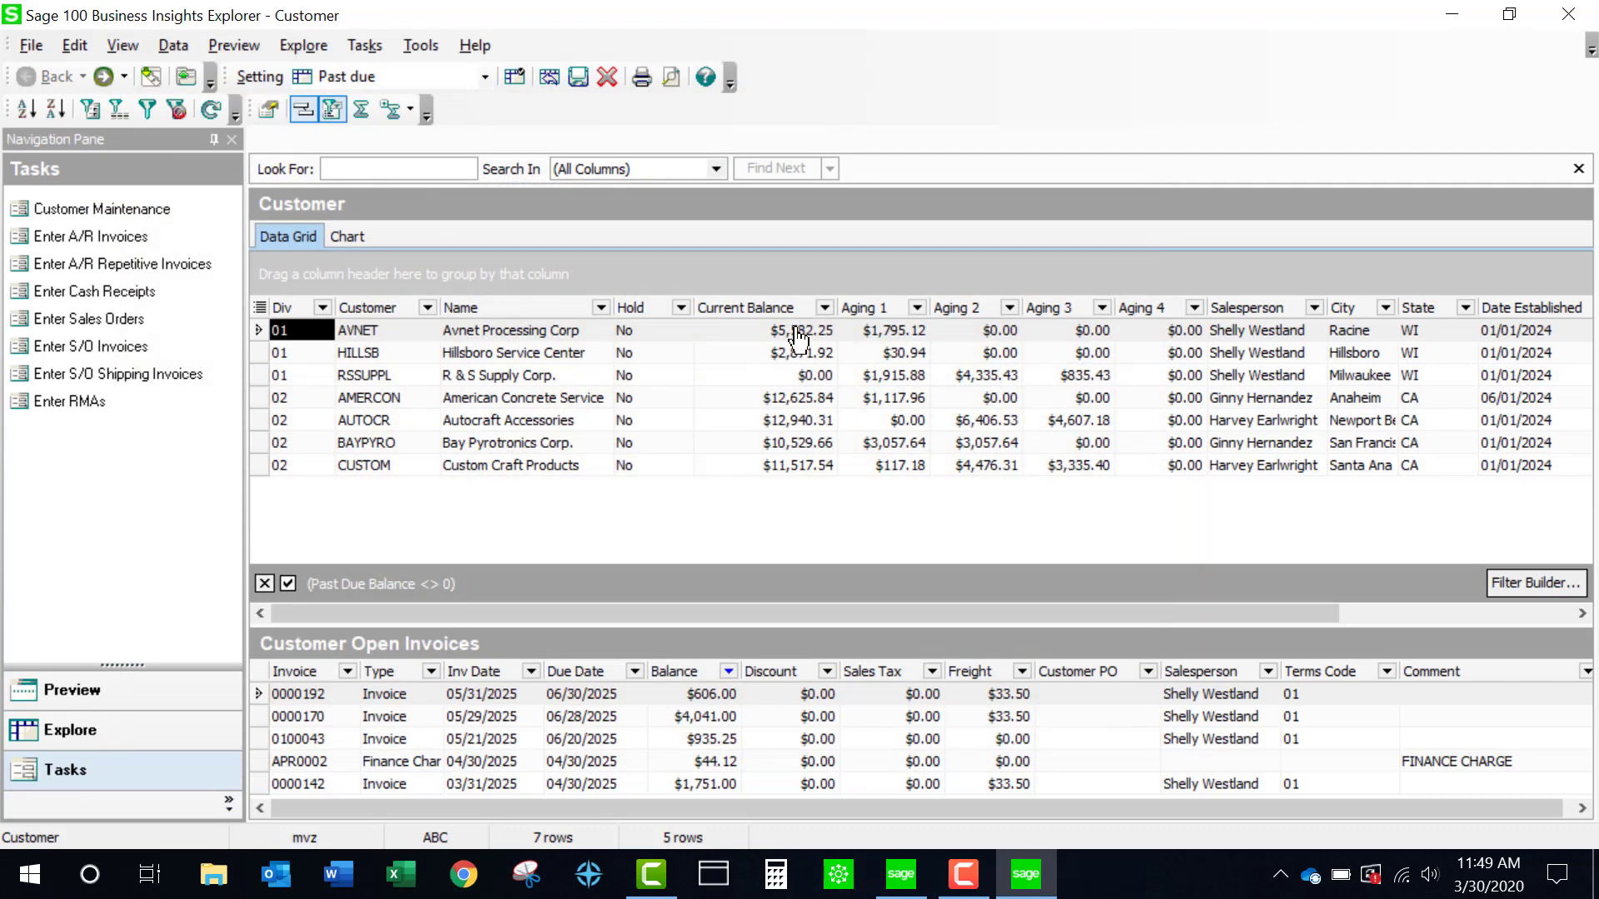
Step: Close Business Insights Explorer and open Customer Open Invoices View, which lists 82 invoices with Balance <> 0
click(1568, 15)
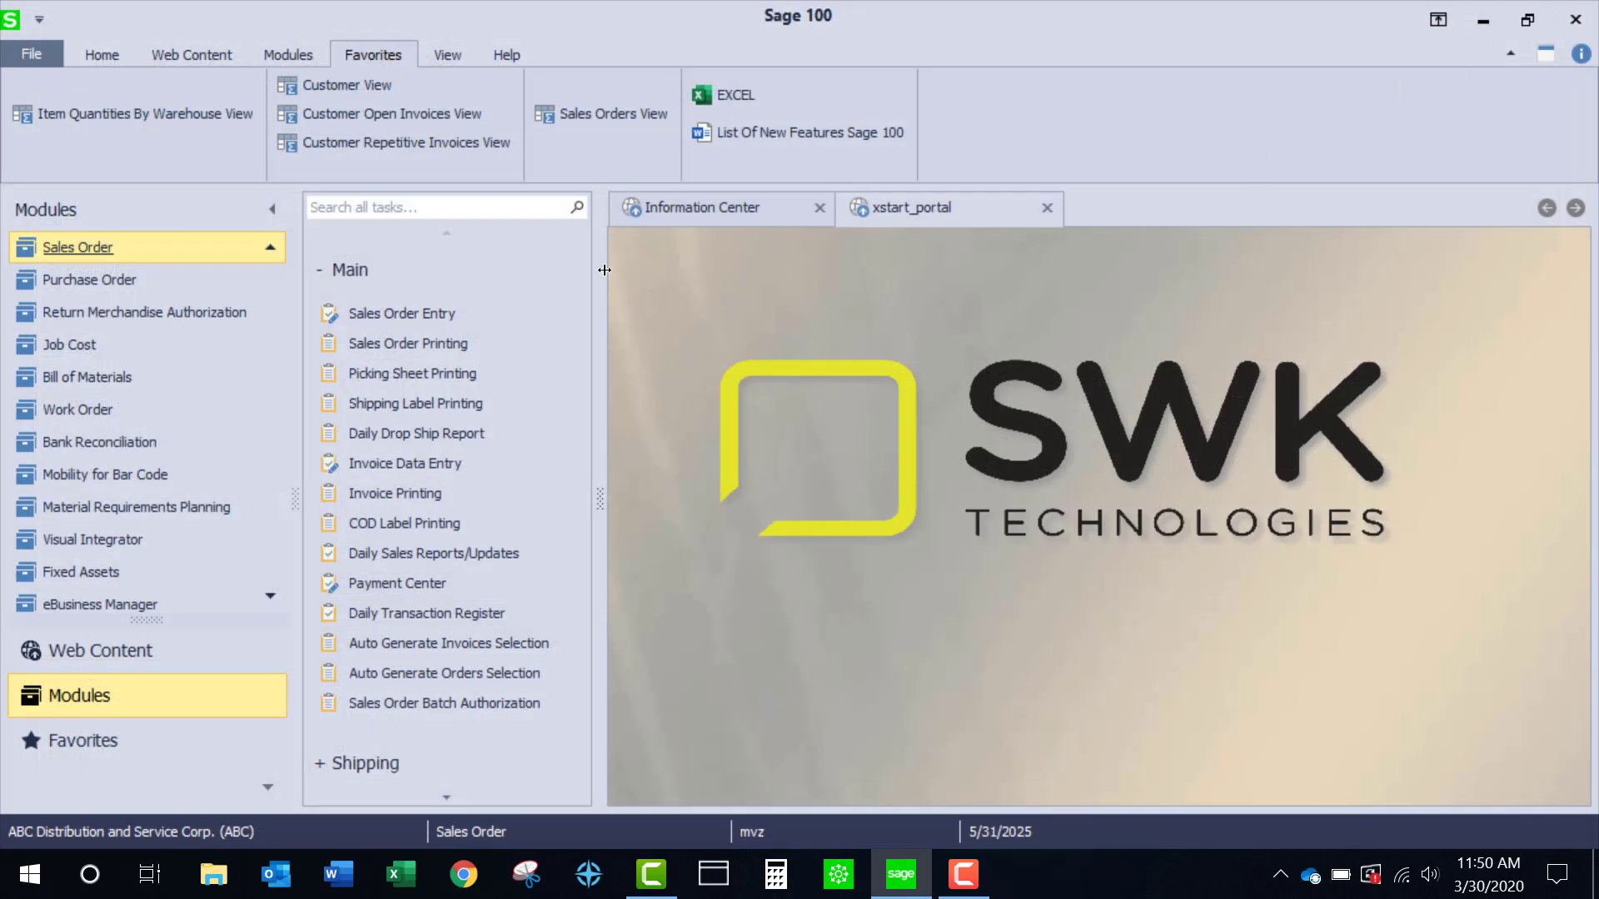
click(372, 117)
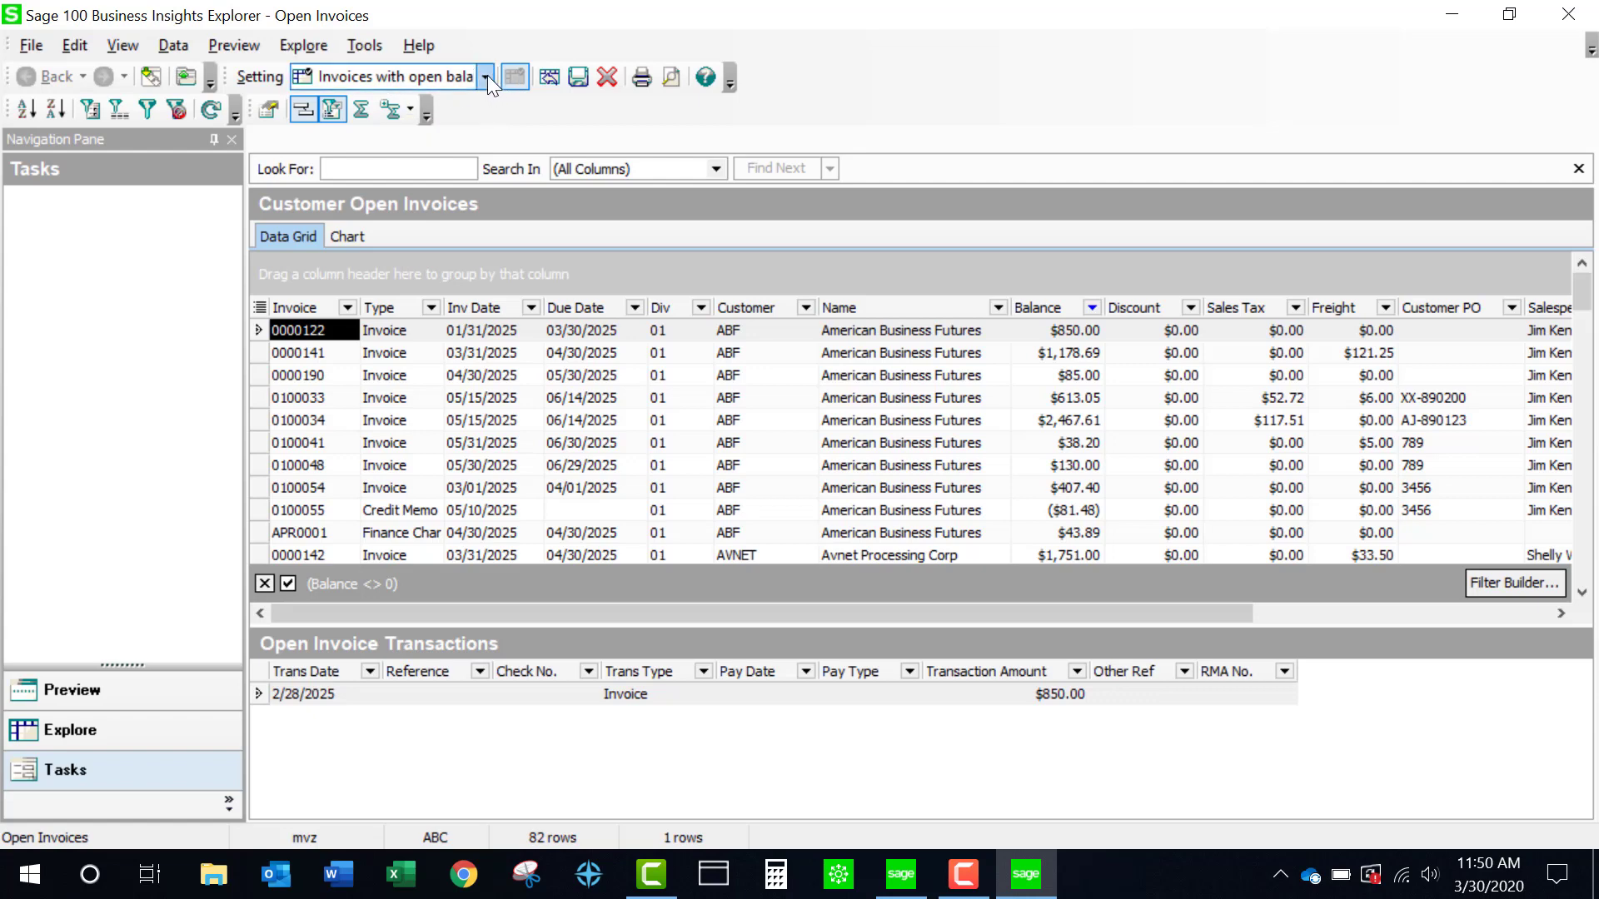
click(487, 77)
click(396, 99)
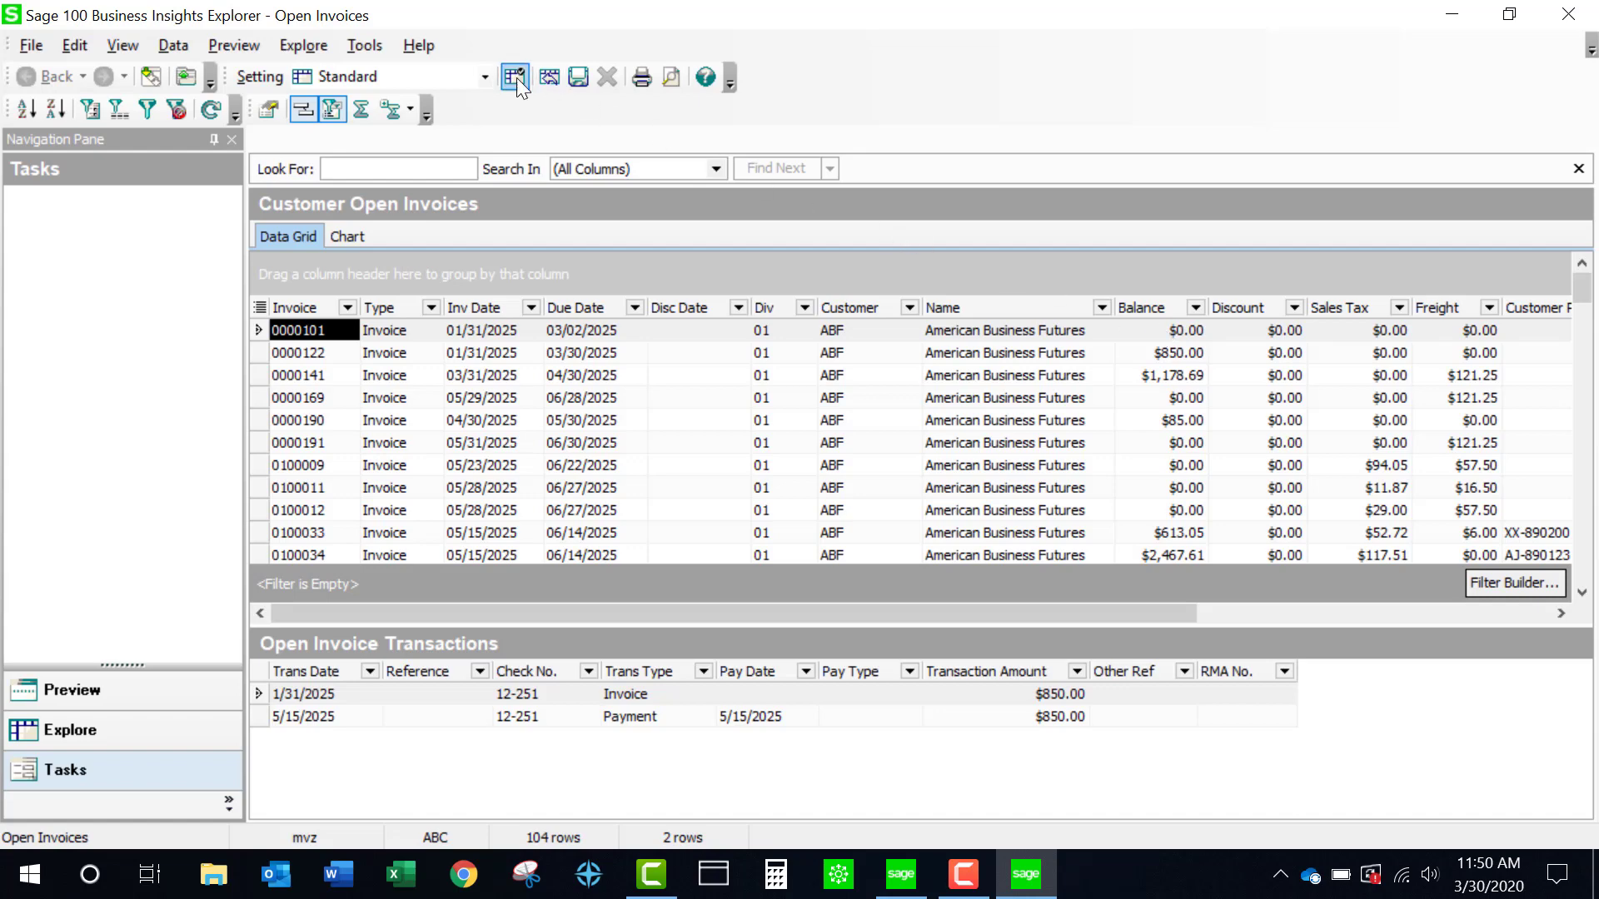
click(487, 78)
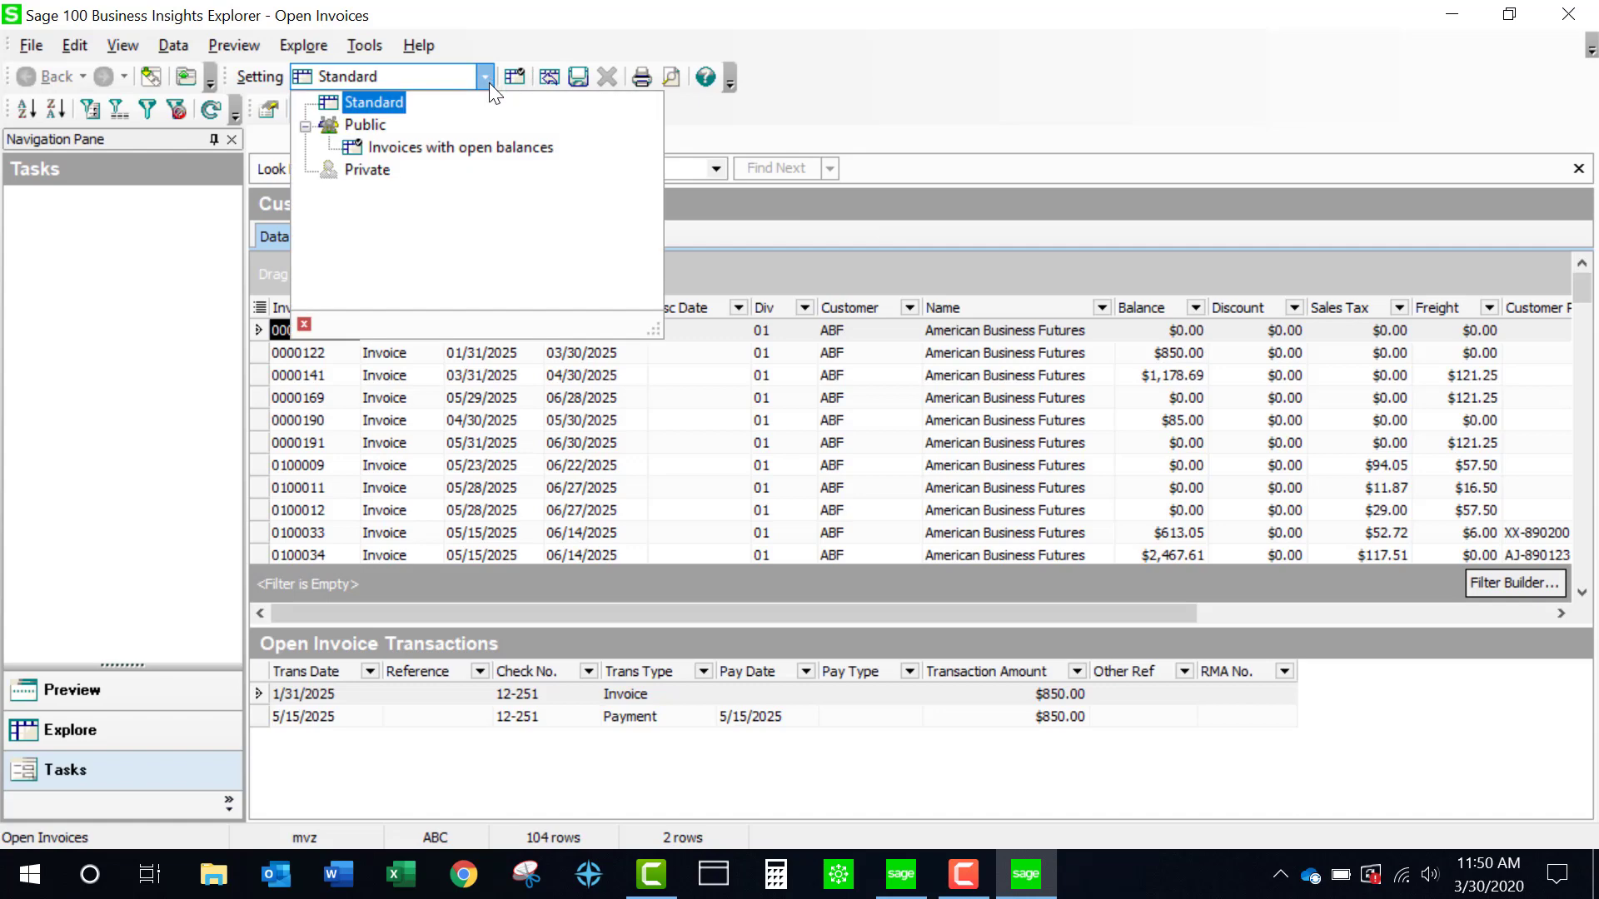
click(454, 150)
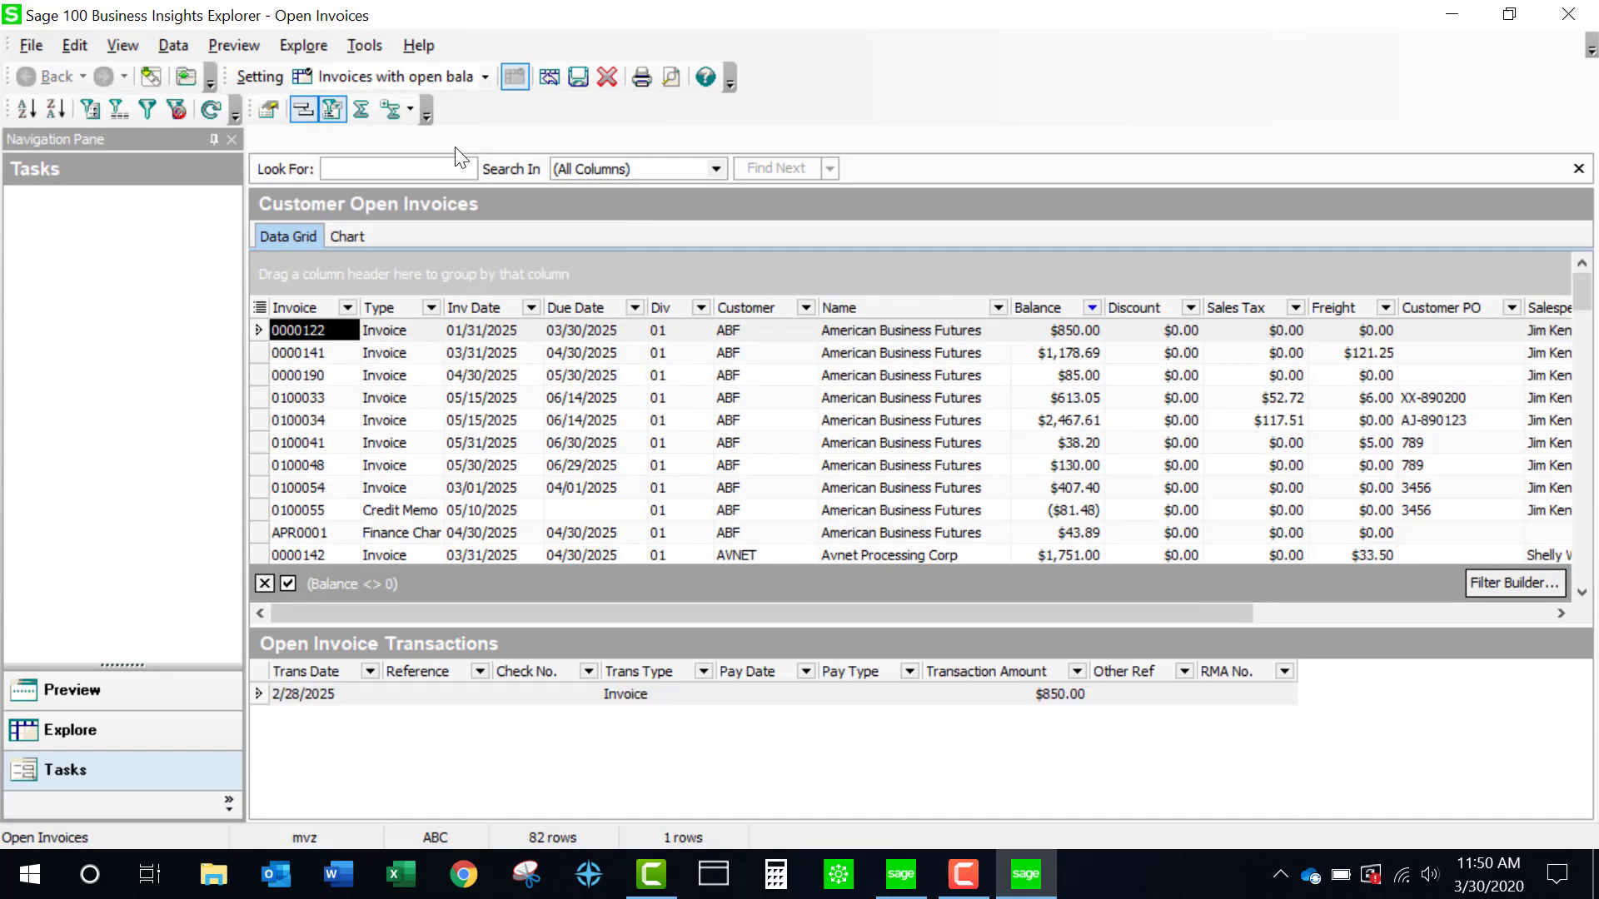
click(423, 446)
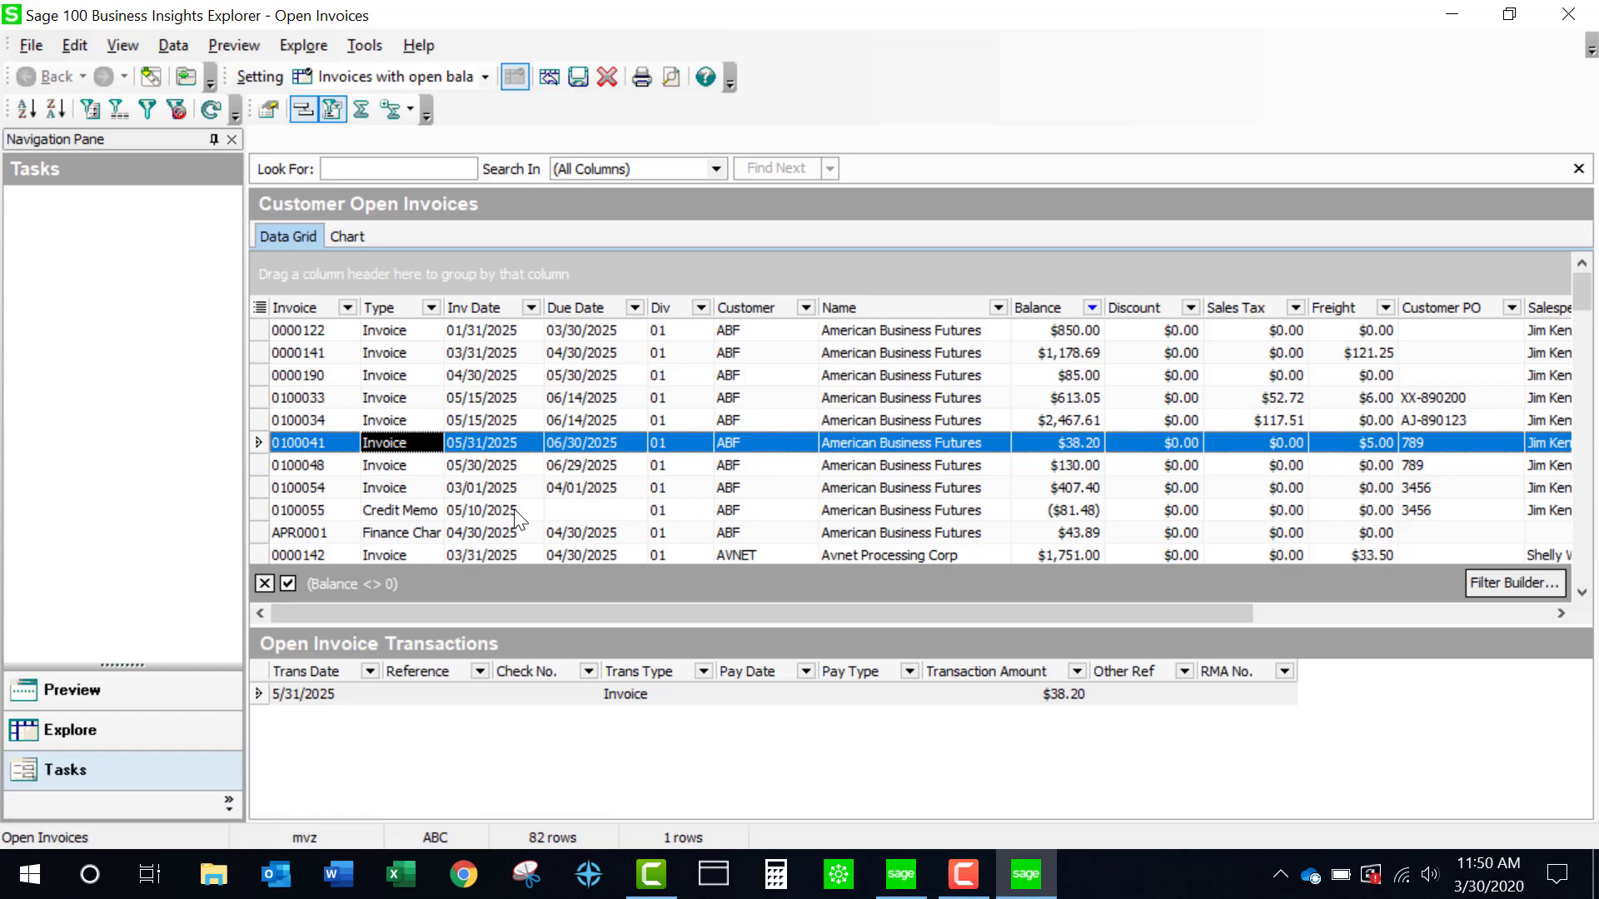
Step: Sort the open invoices by Due Date and group them by the Customer column
click(585, 308)
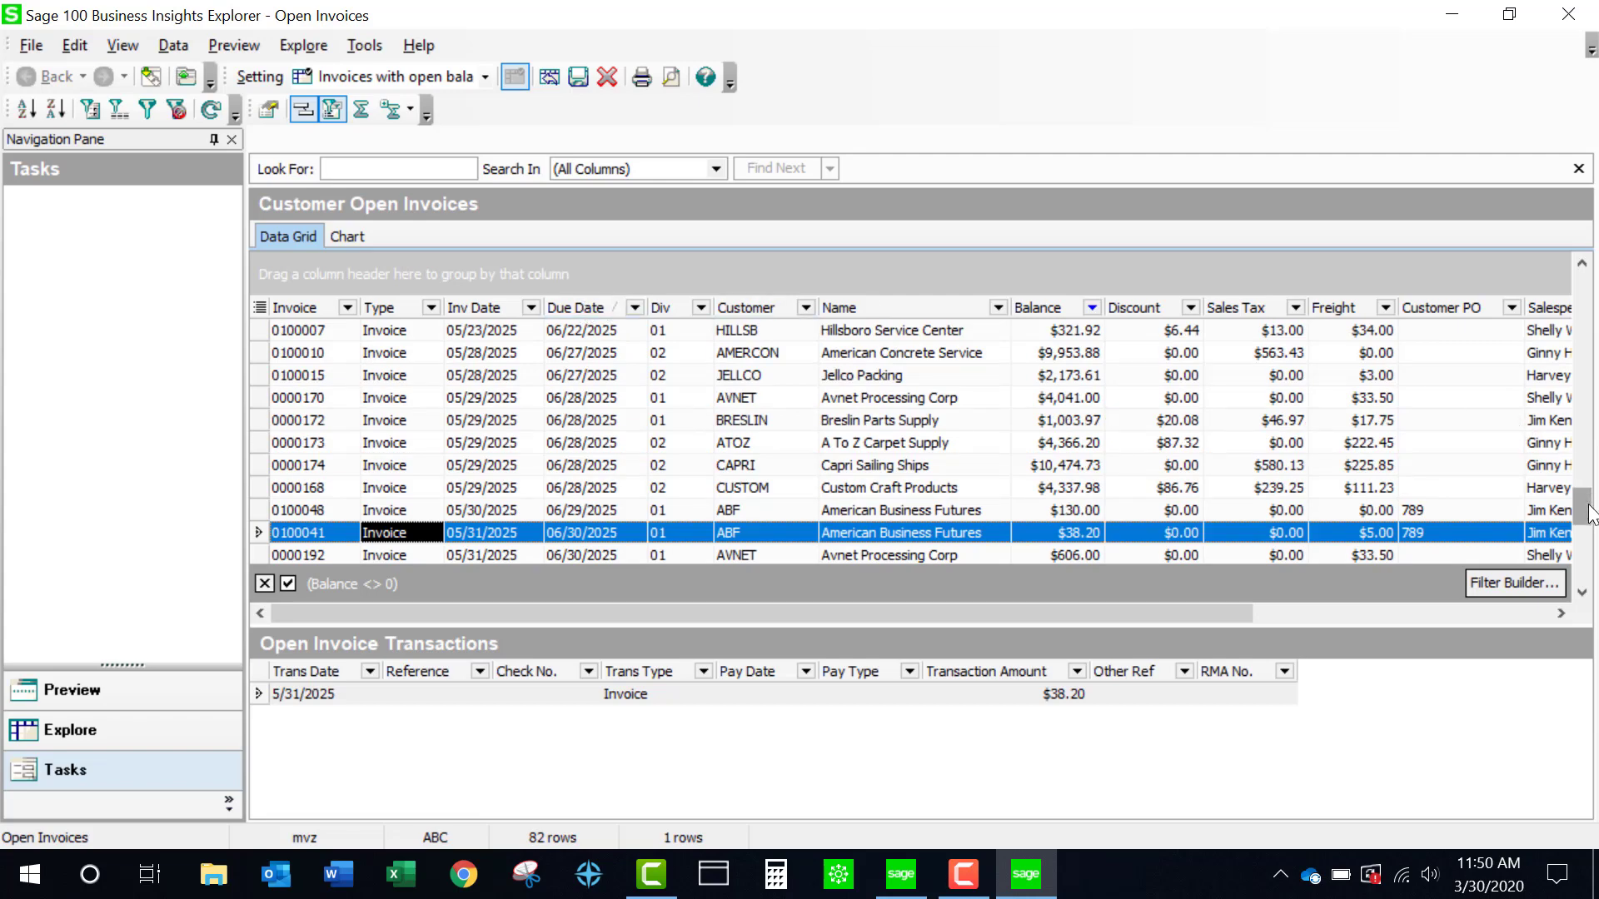
drag(1590, 514, 1592, 275)
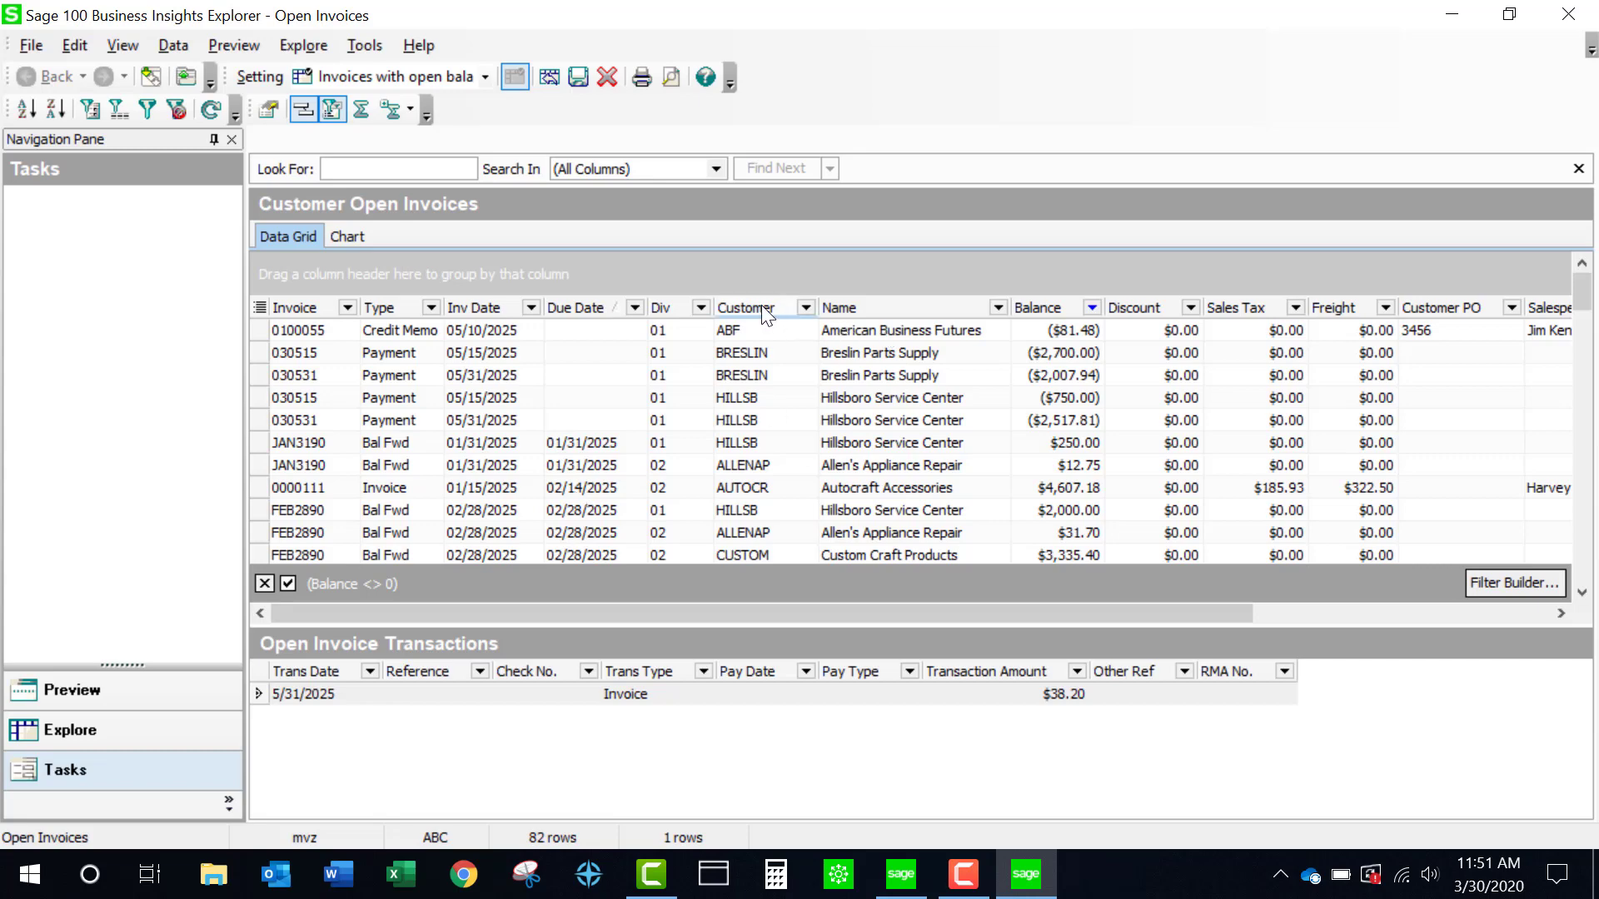
drag(761, 304, 693, 278)
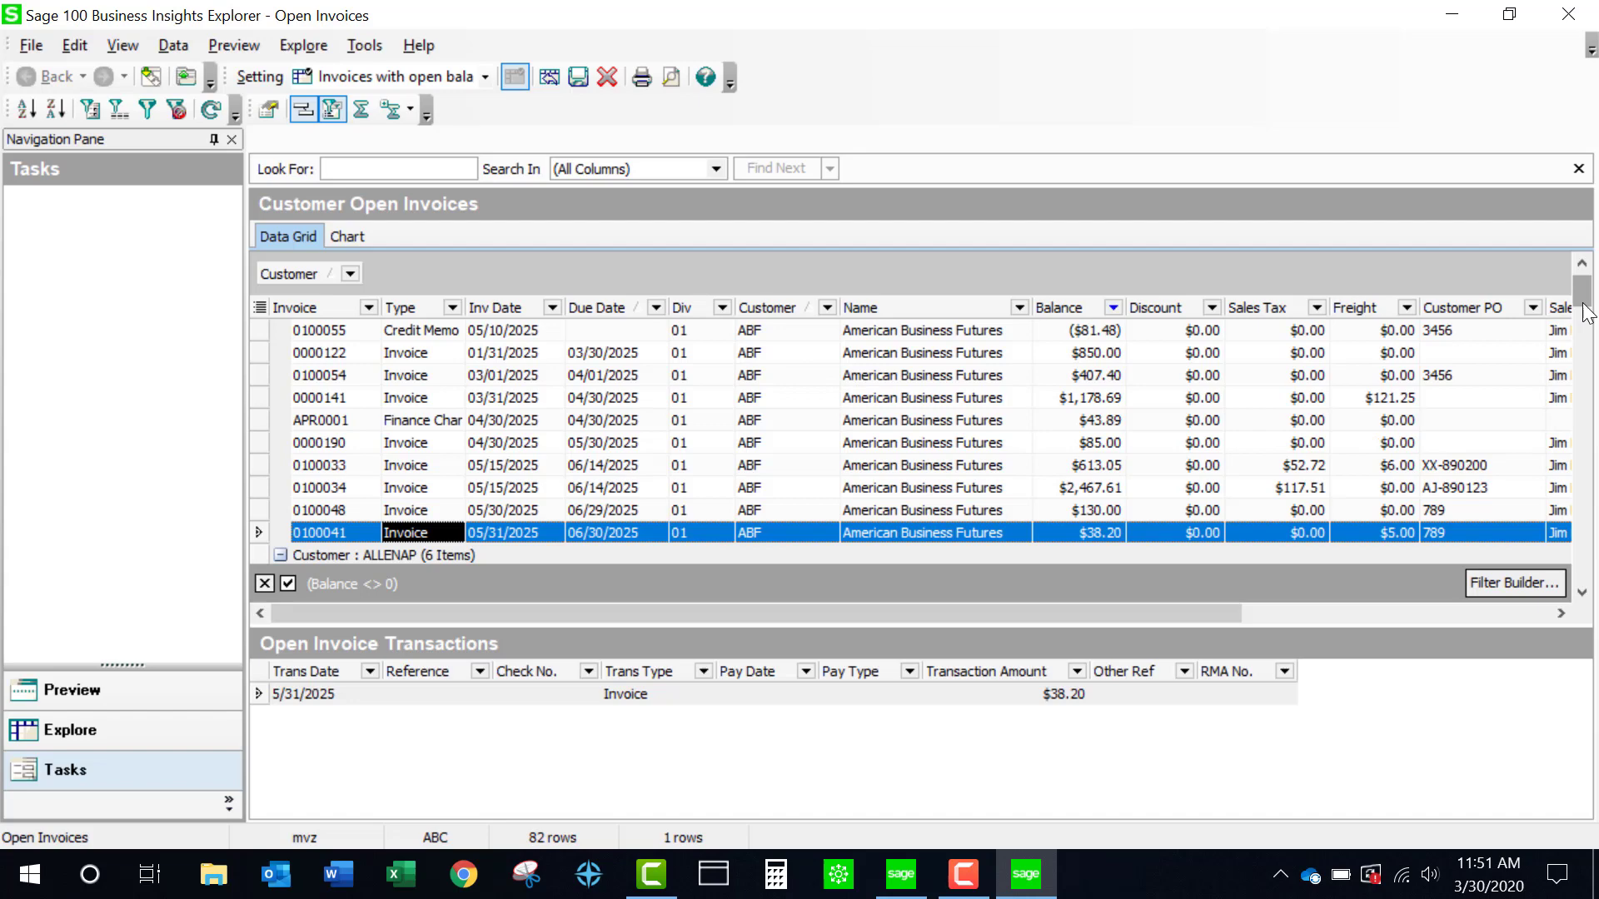
mouse_move(1586, 312)
mouse_down()
mouse_move(1588, 335)
mouse_move(1589, 316)
mouse_up()
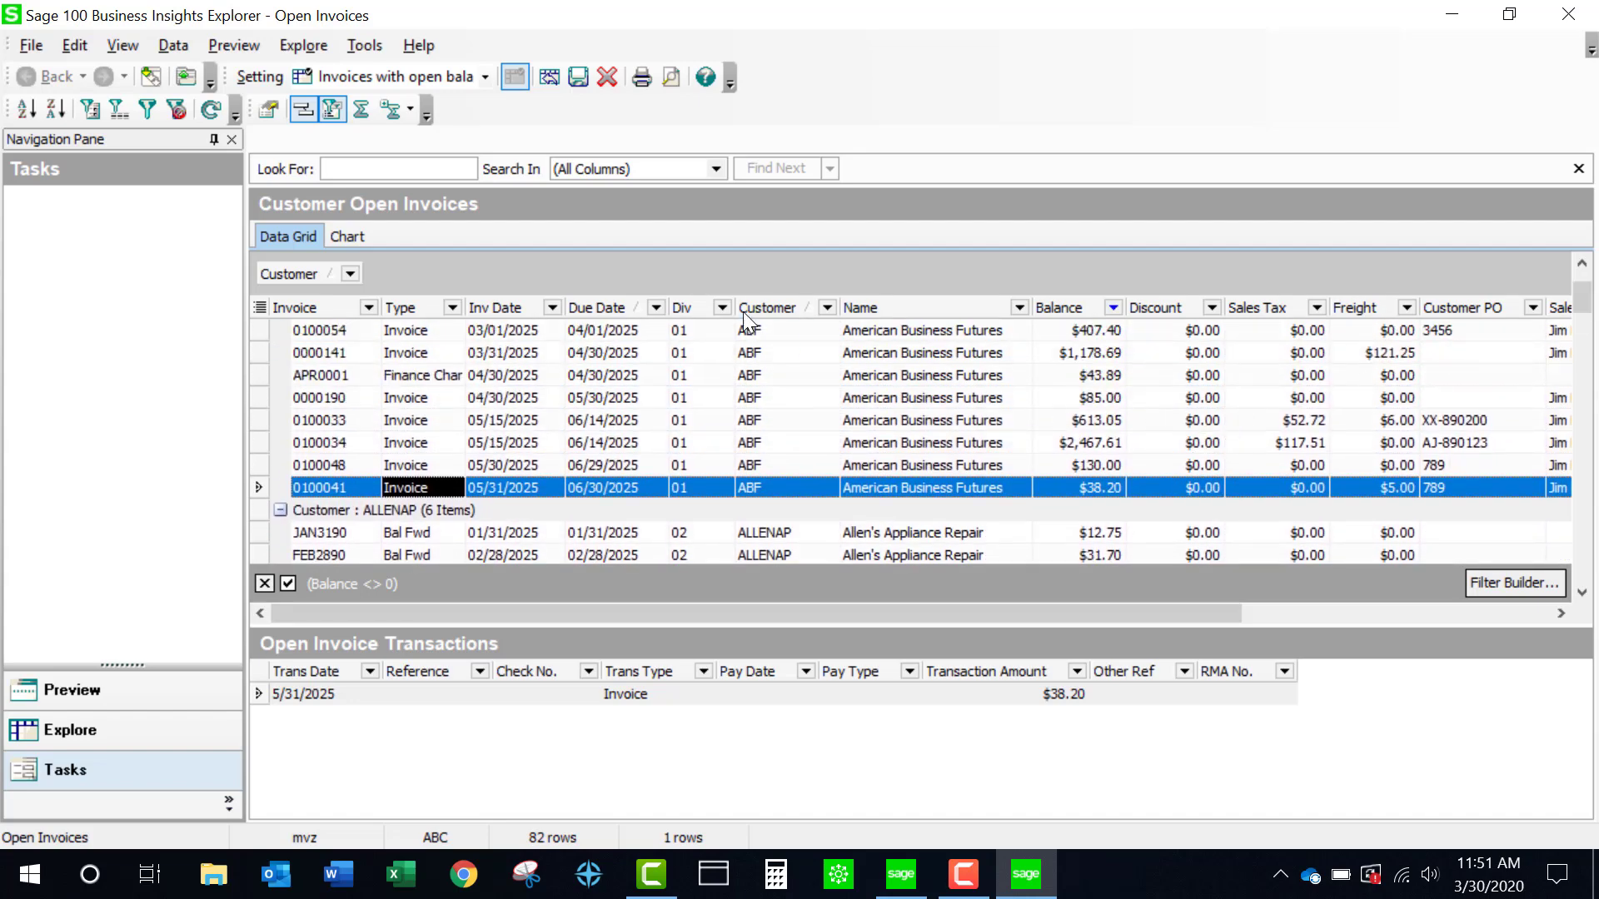
Step: Add group footers that sum Balance and count invoices on Inv Date, giving $5,732.36 and 10 for ABF
click(391, 110)
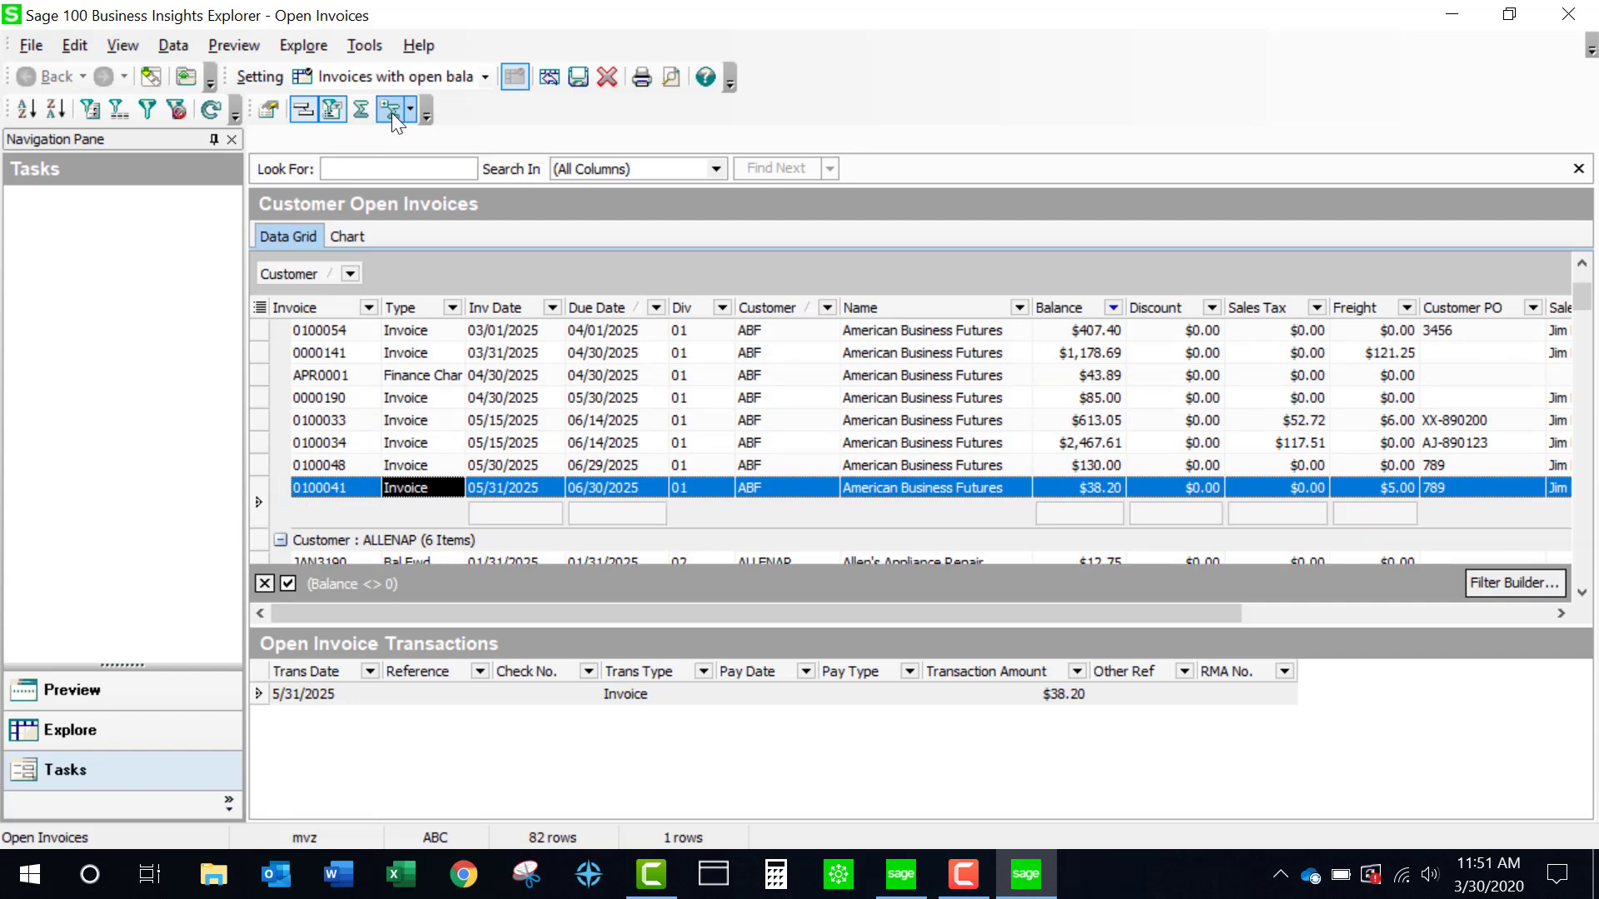
right_click(1059, 510)
click(1081, 571)
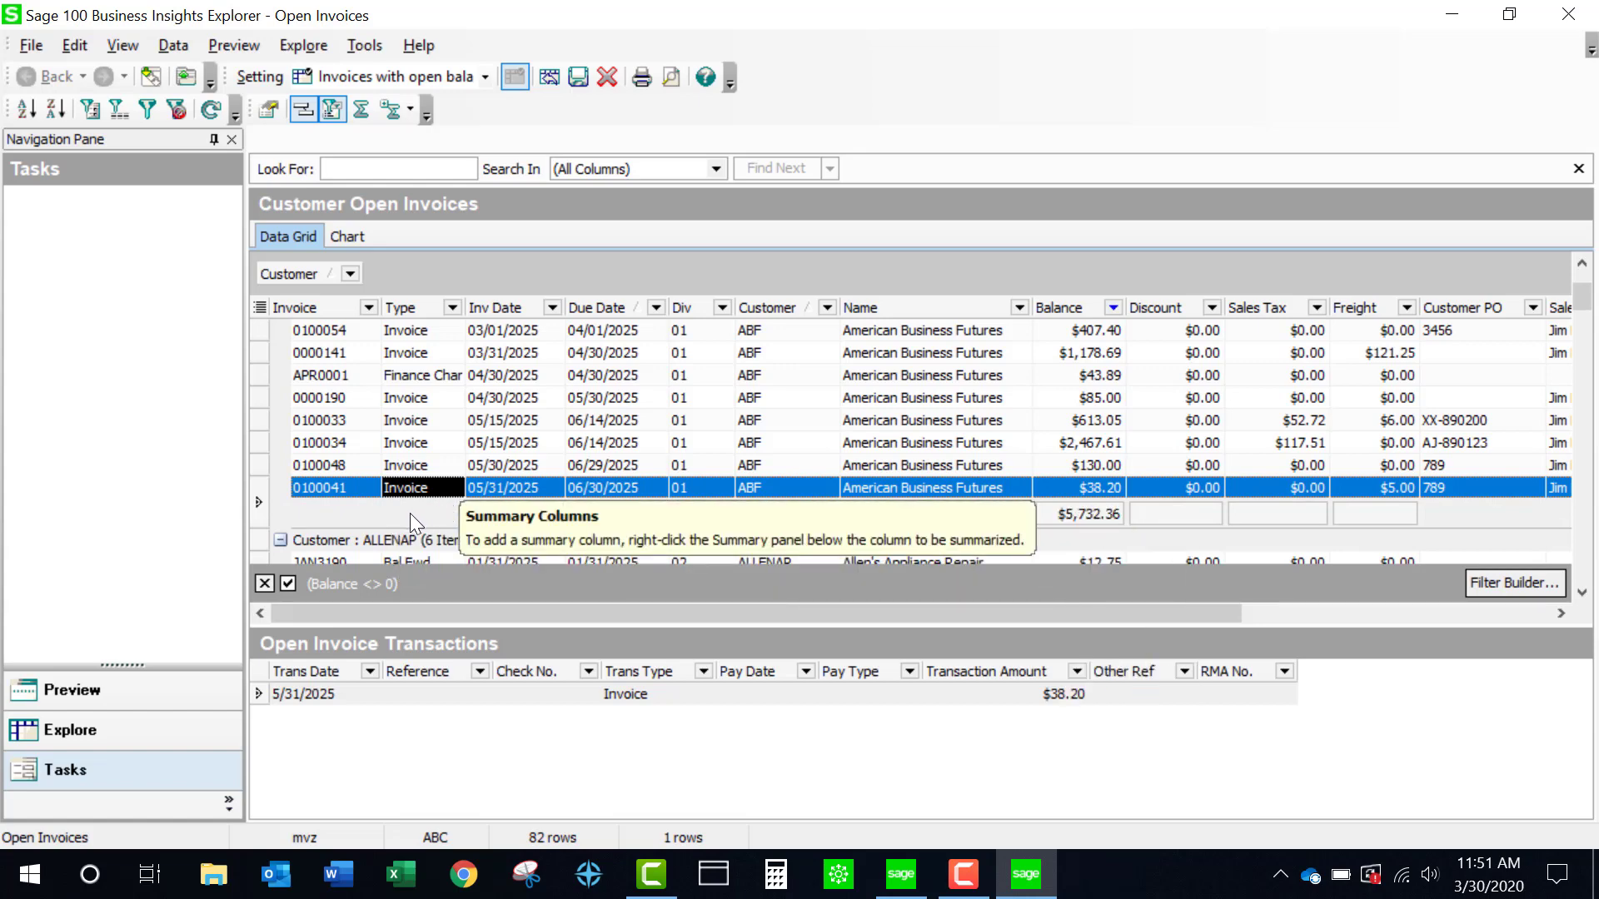
right_click(493, 516)
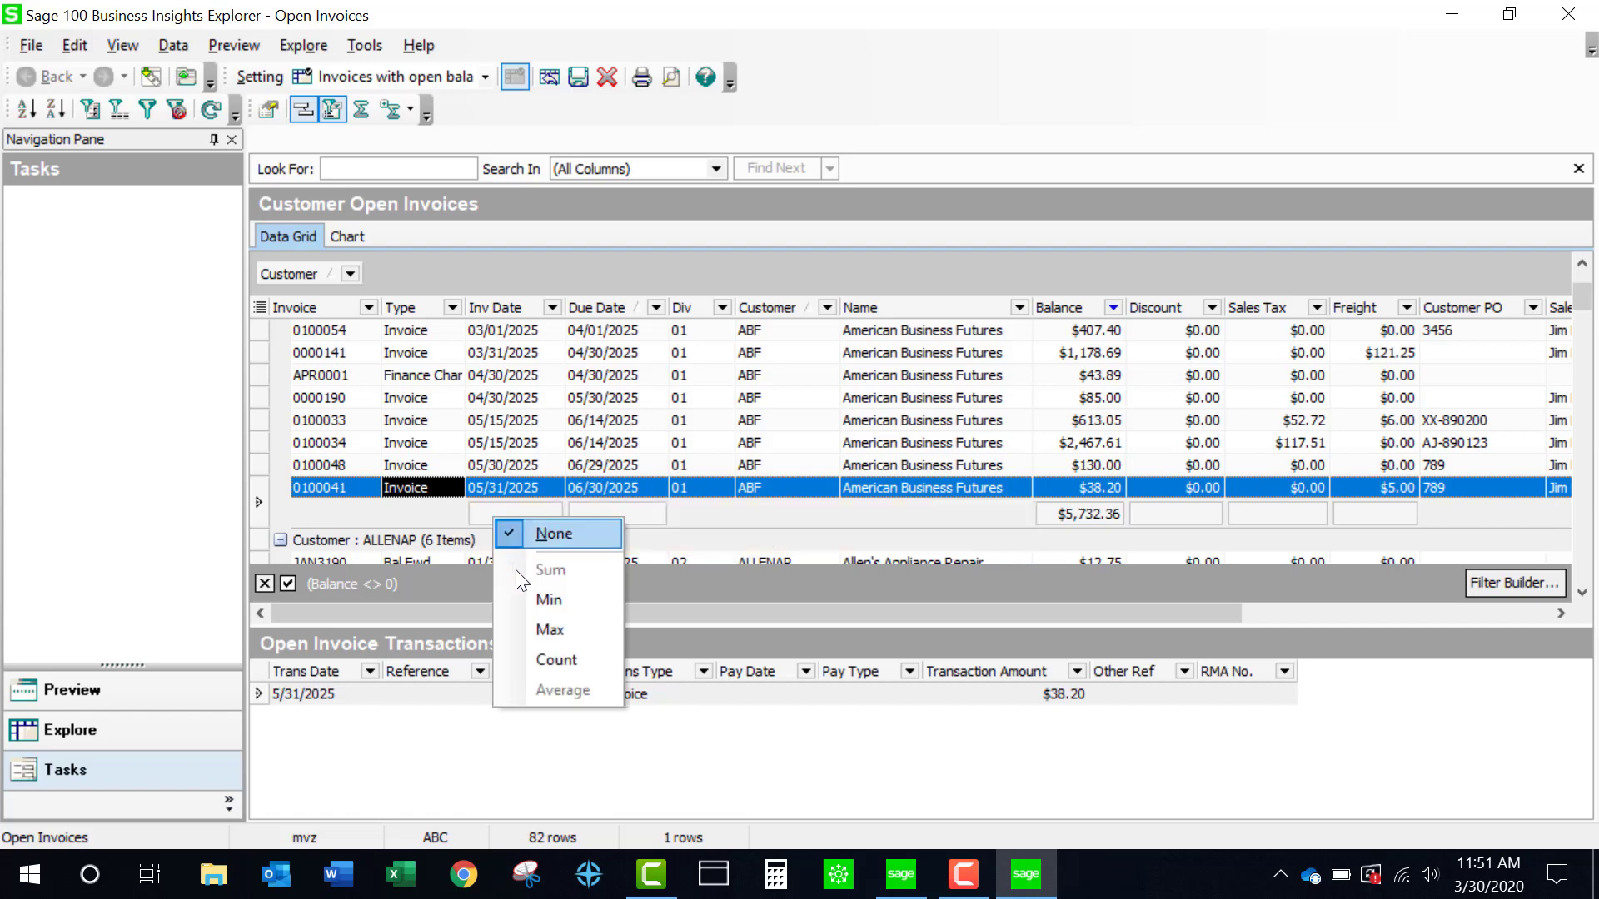
click(537, 658)
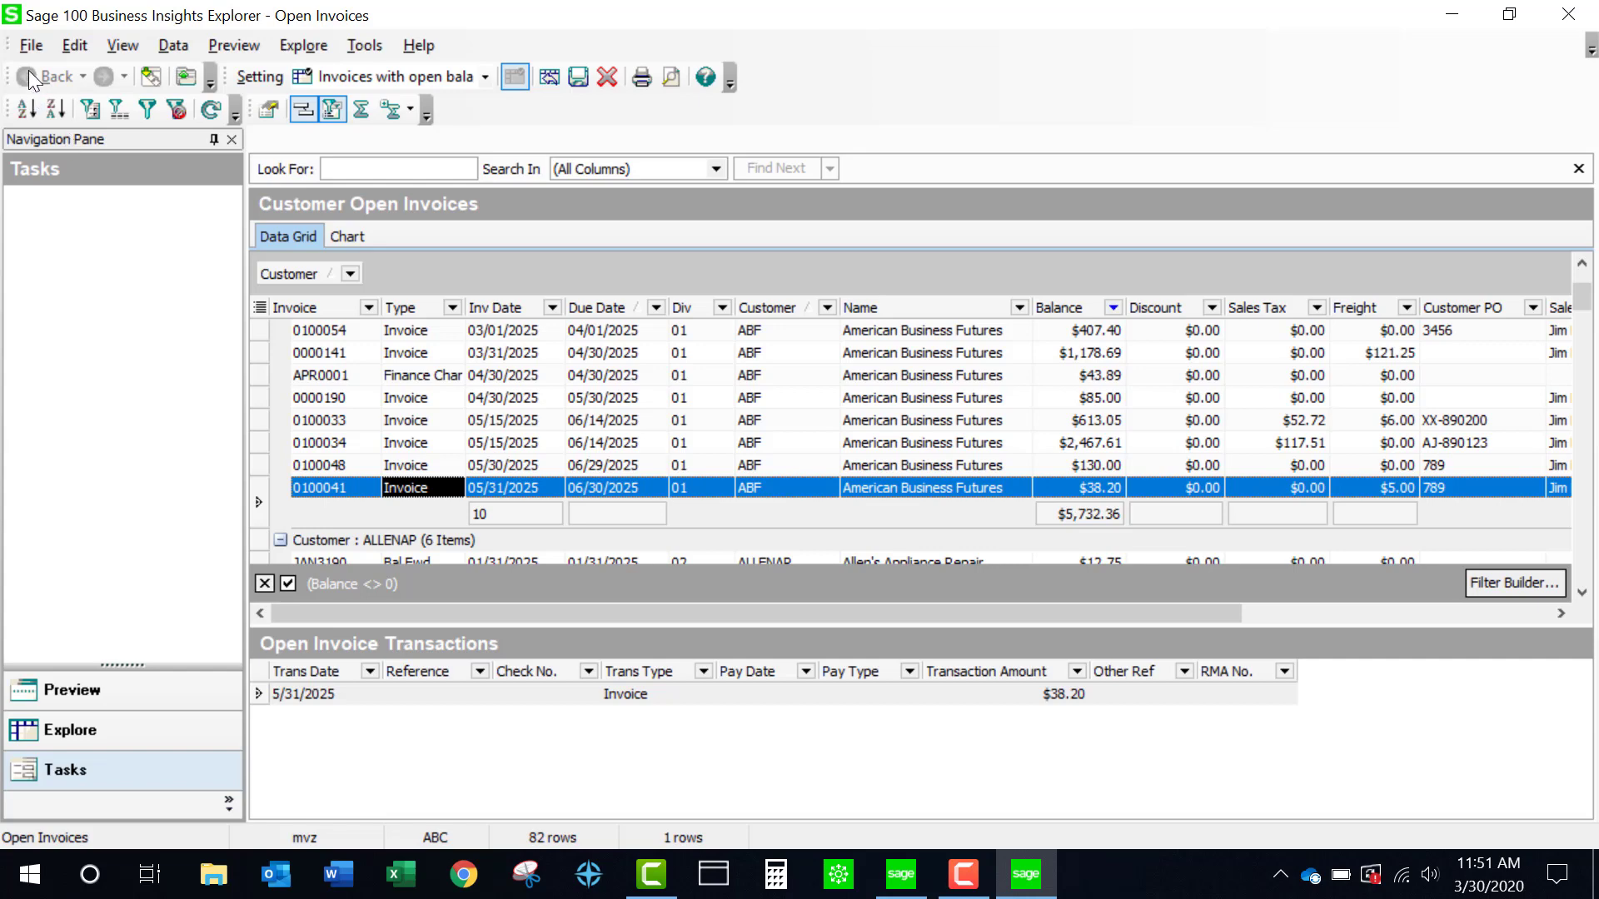
Step: Export the grouped open-invoice grid to Microsoft Excel via File > Export Options
click(27, 46)
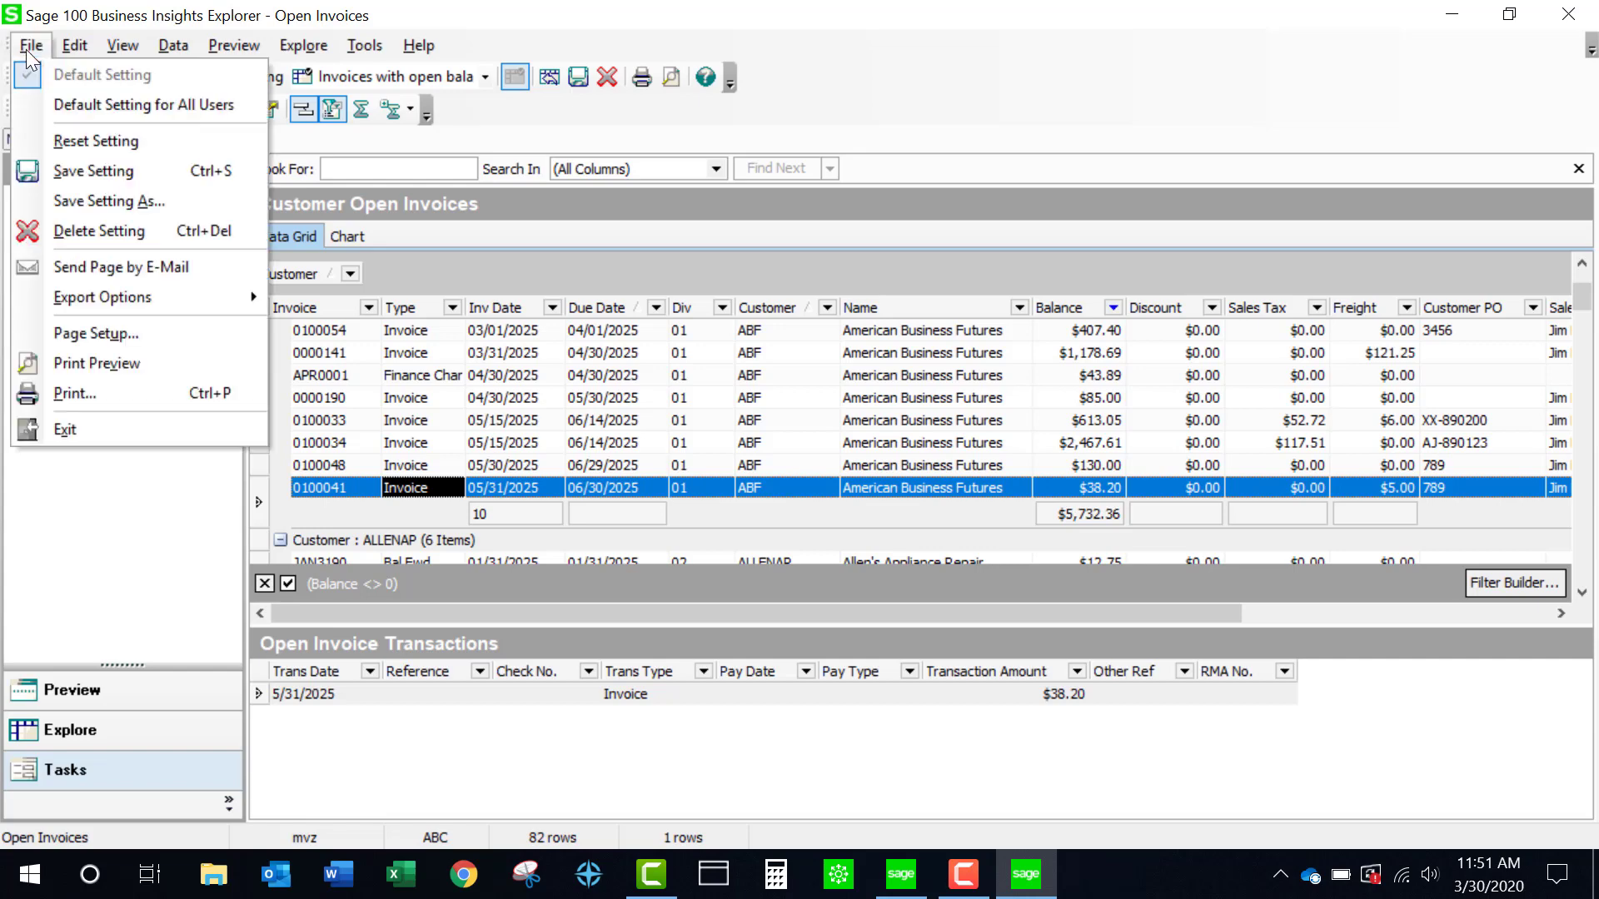
mouse_move(47, 293)
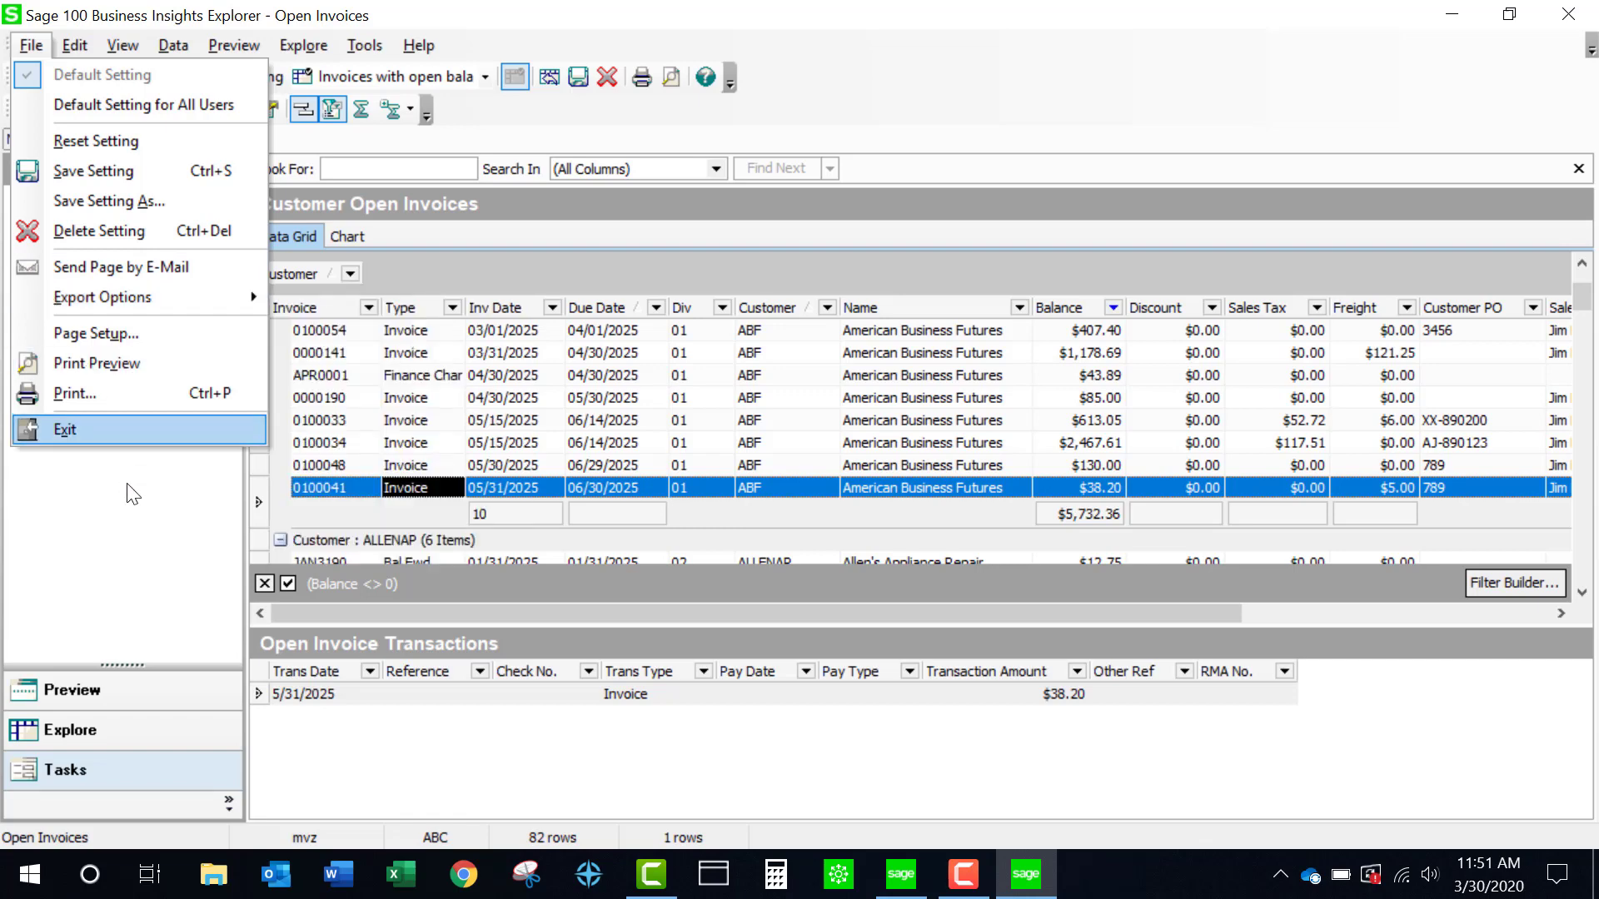
mouse_move(173, 296)
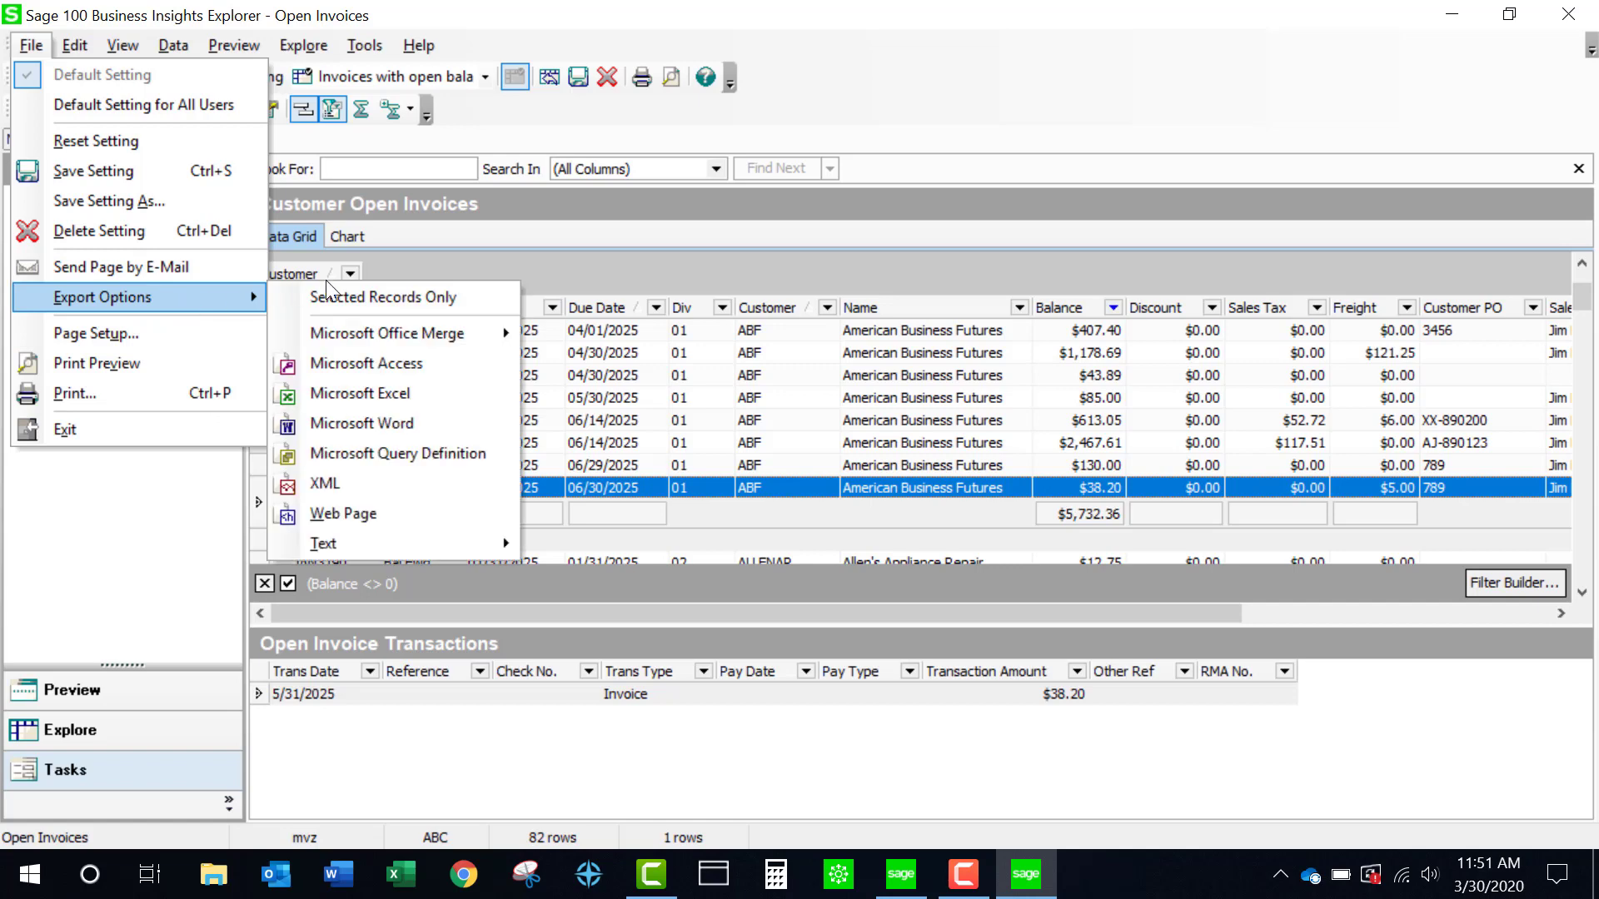
mouse_move(394, 540)
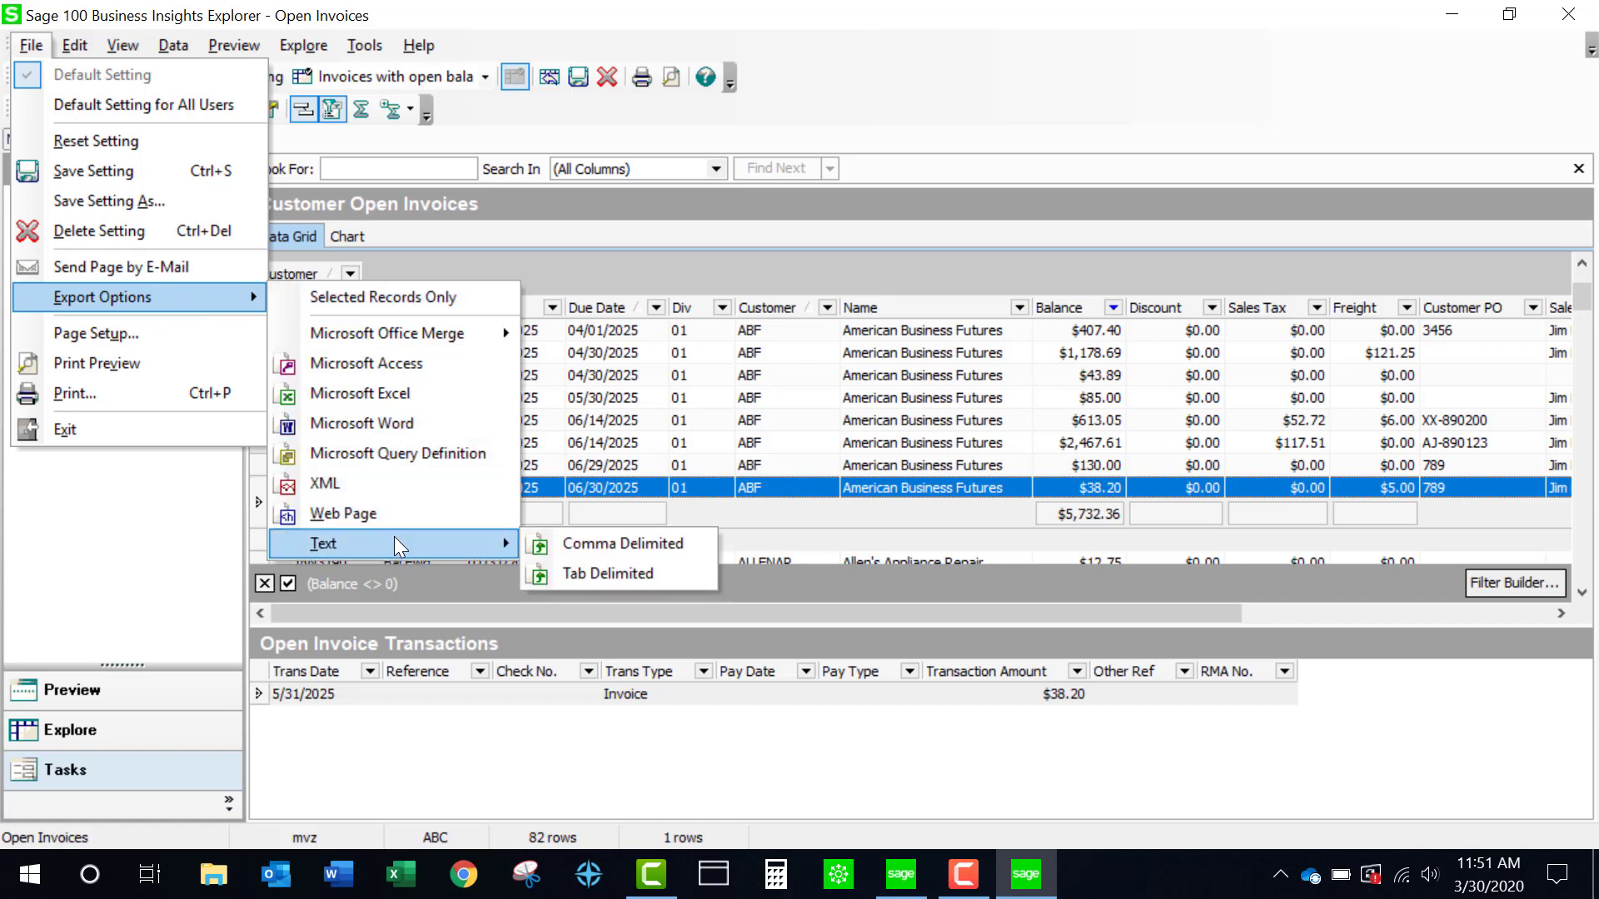
click(378, 393)
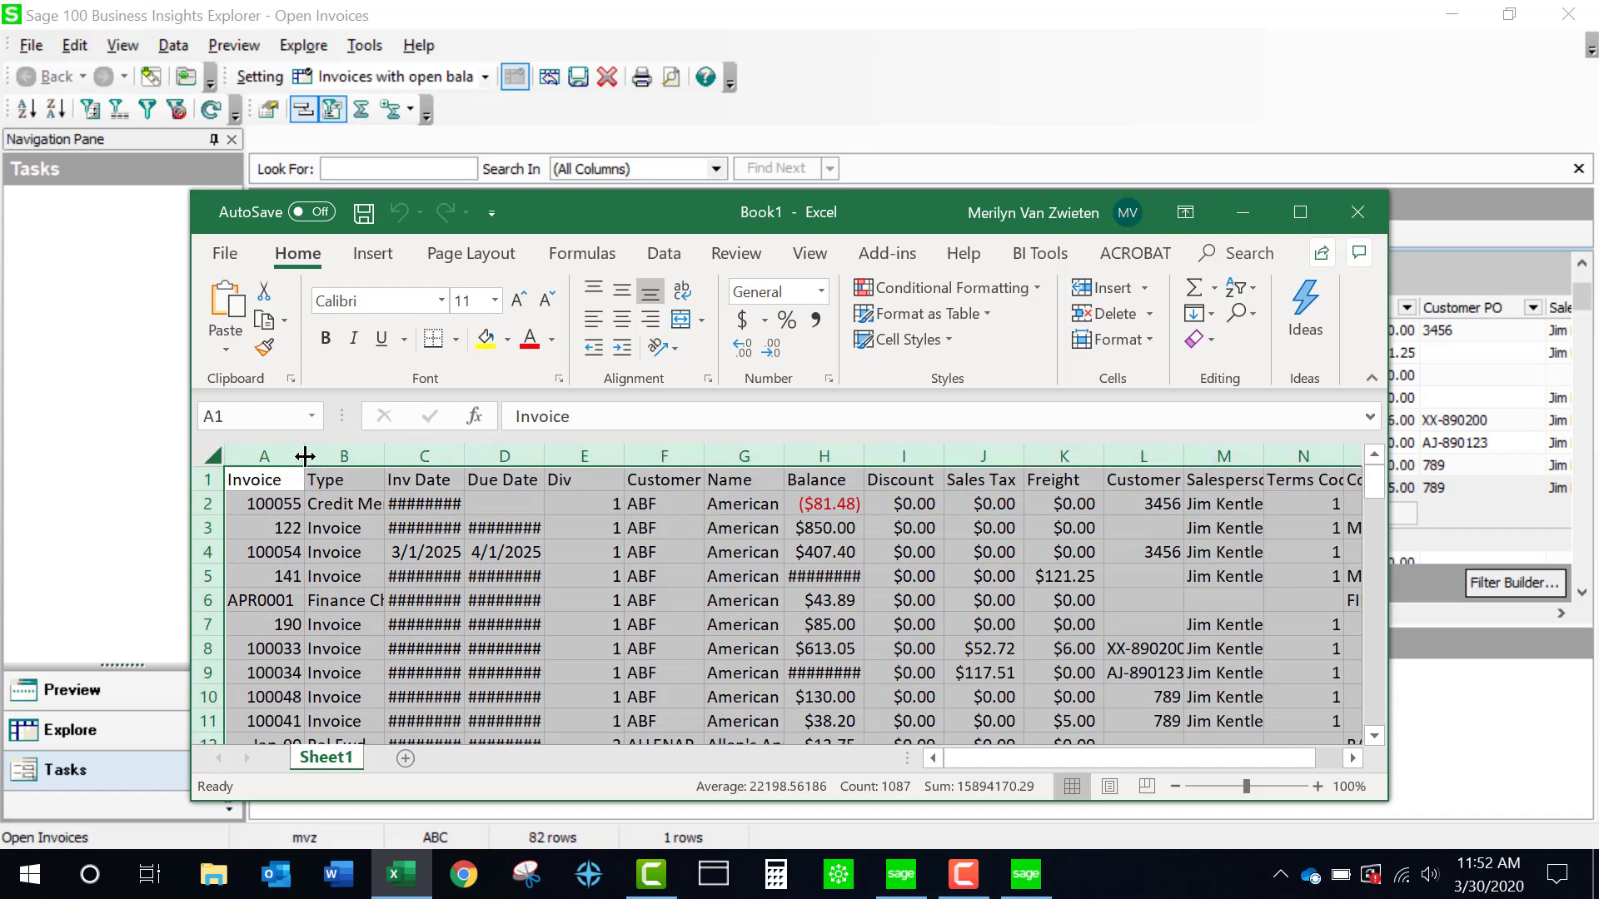
Step: Autofit the workbook's columns to show dates and names, then close Excel without saving
double_click(305, 455)
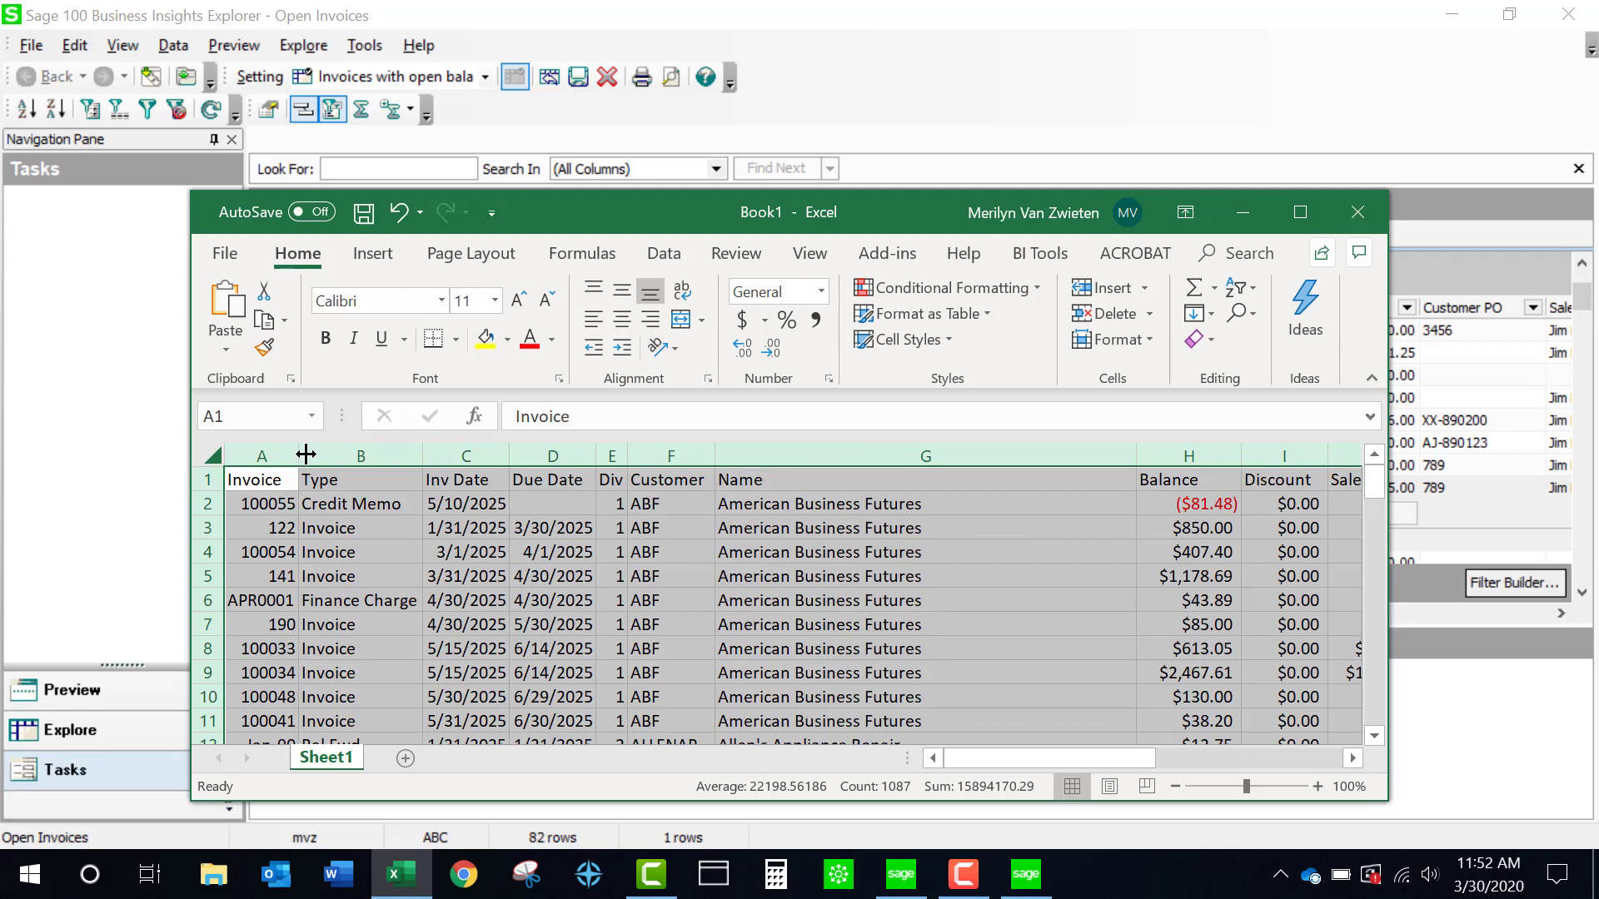
click(1351, 209)
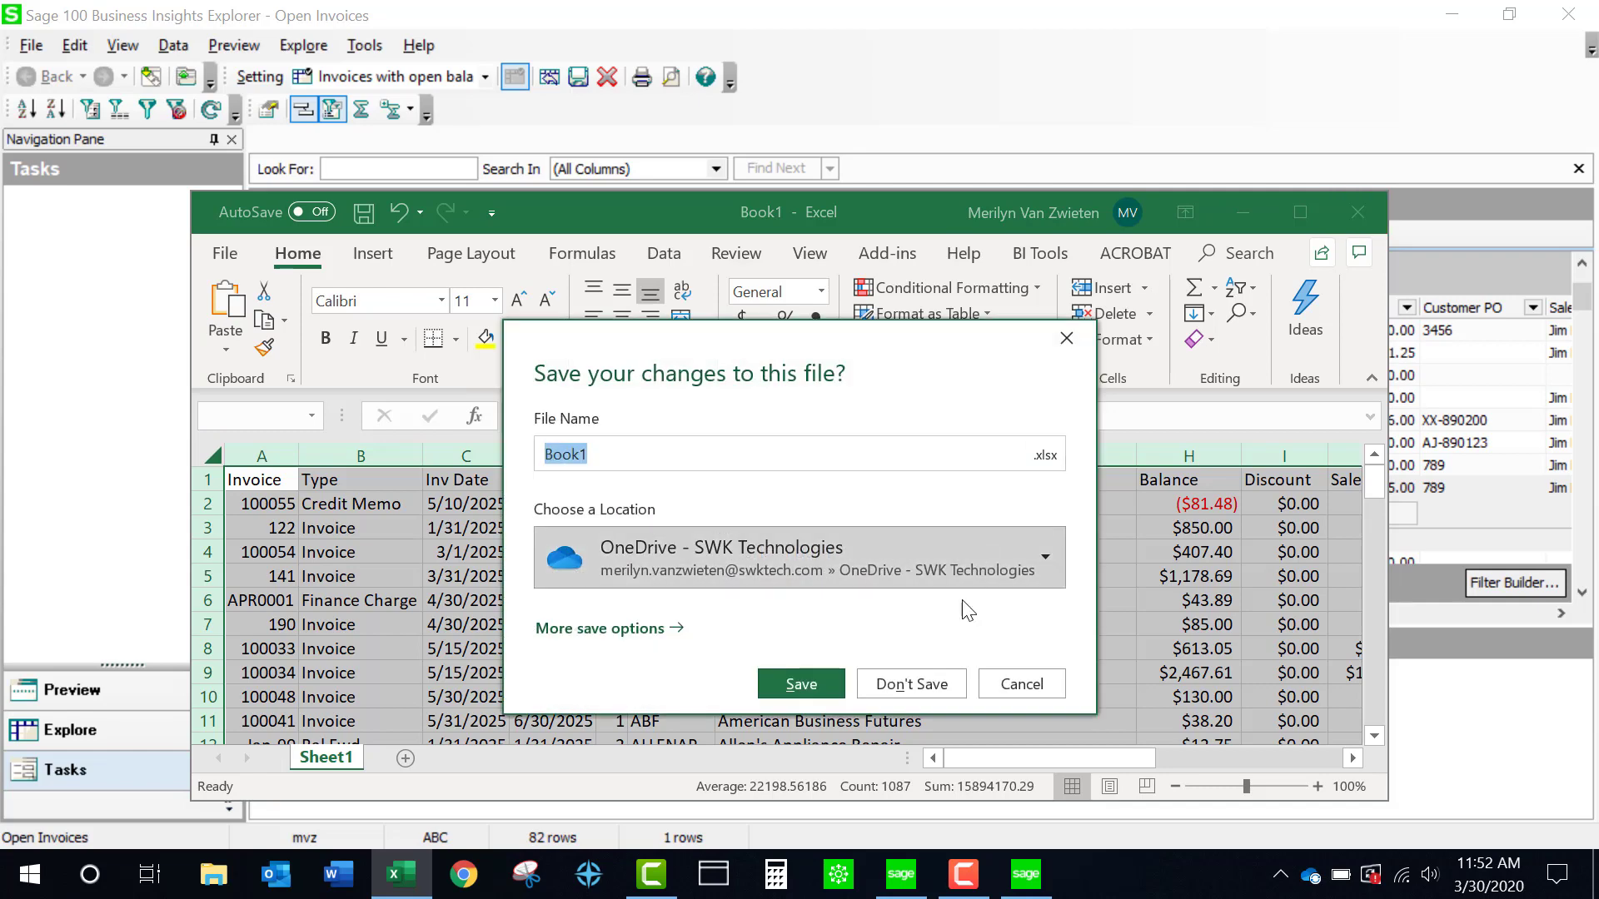
click(929, 686)
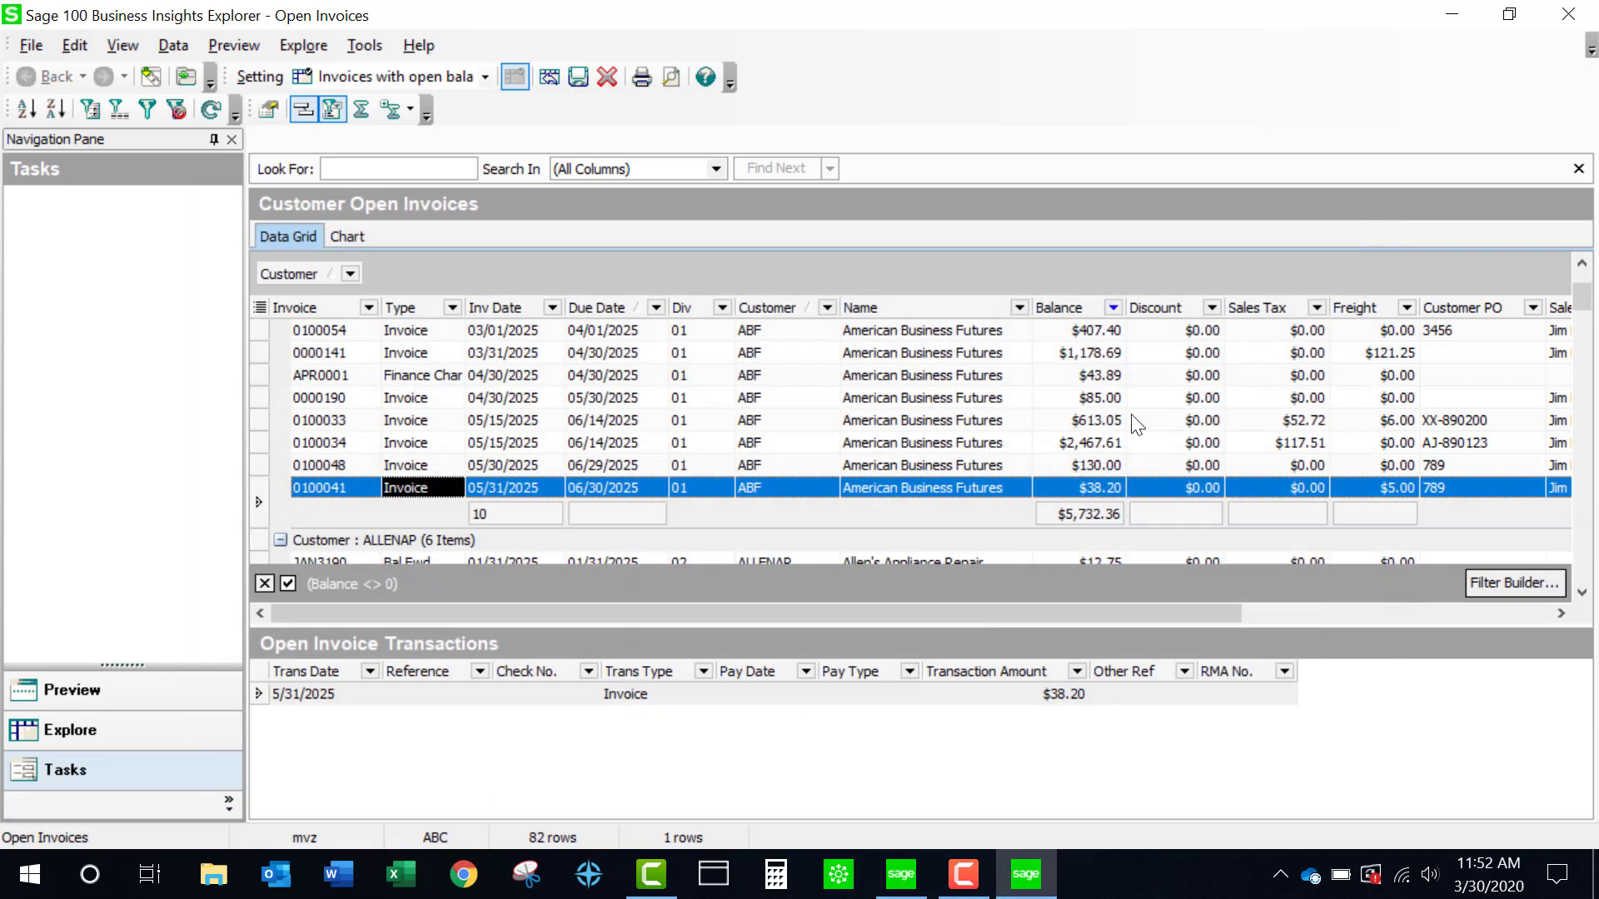
Step: Close the Open Invoices explorer without saving the view and open Customer Repetitive Invoices View
click(1569, 18)
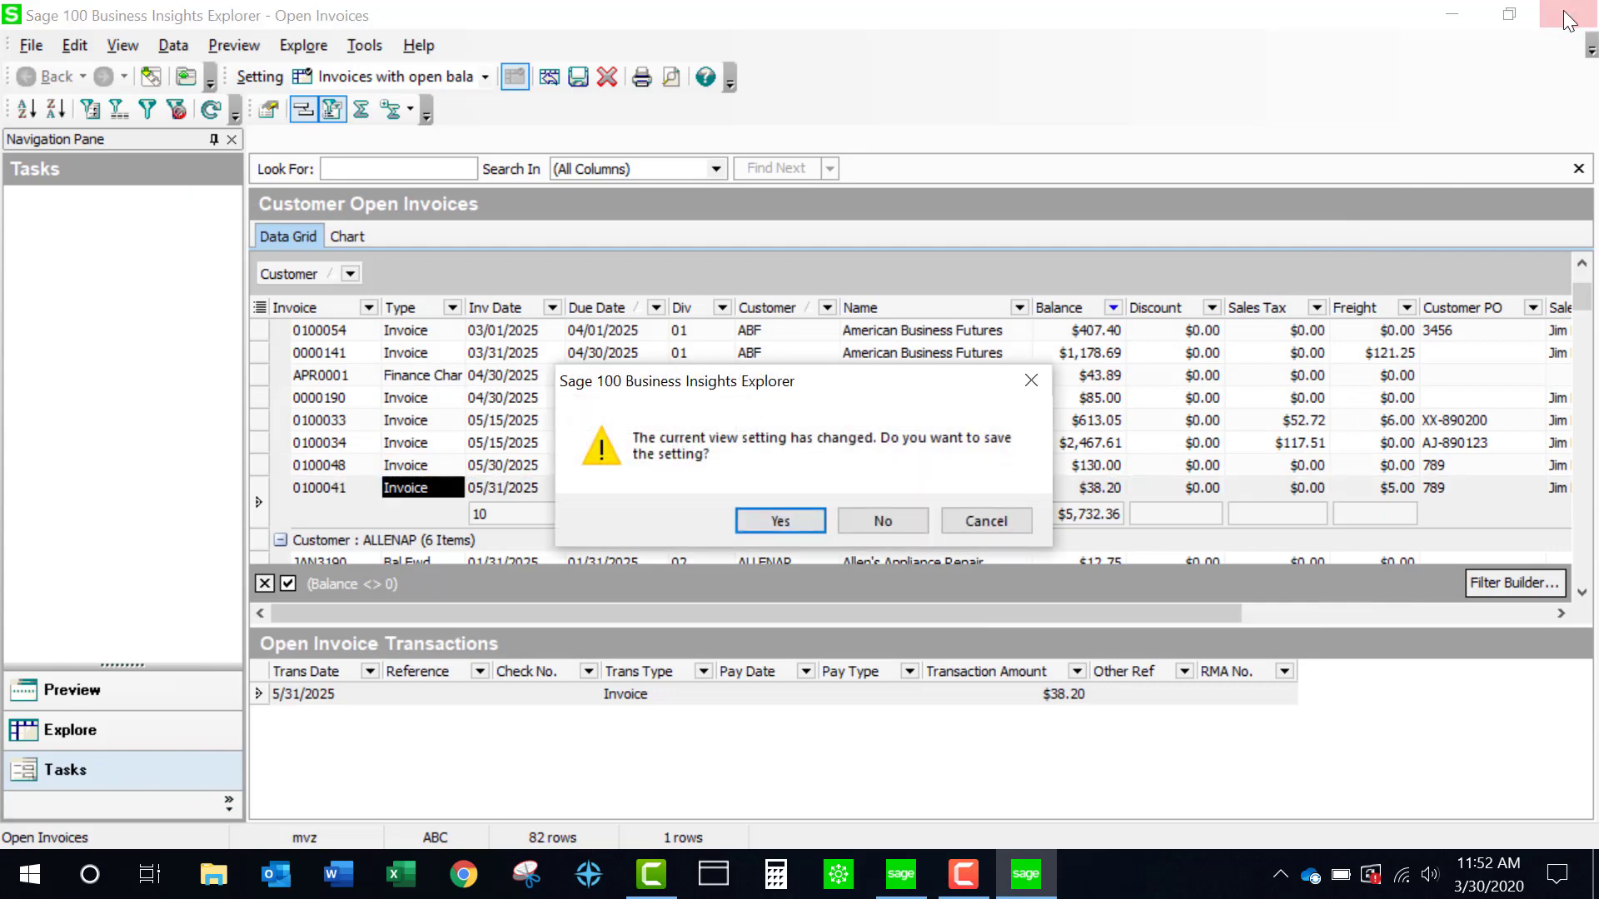
click(863, 520)
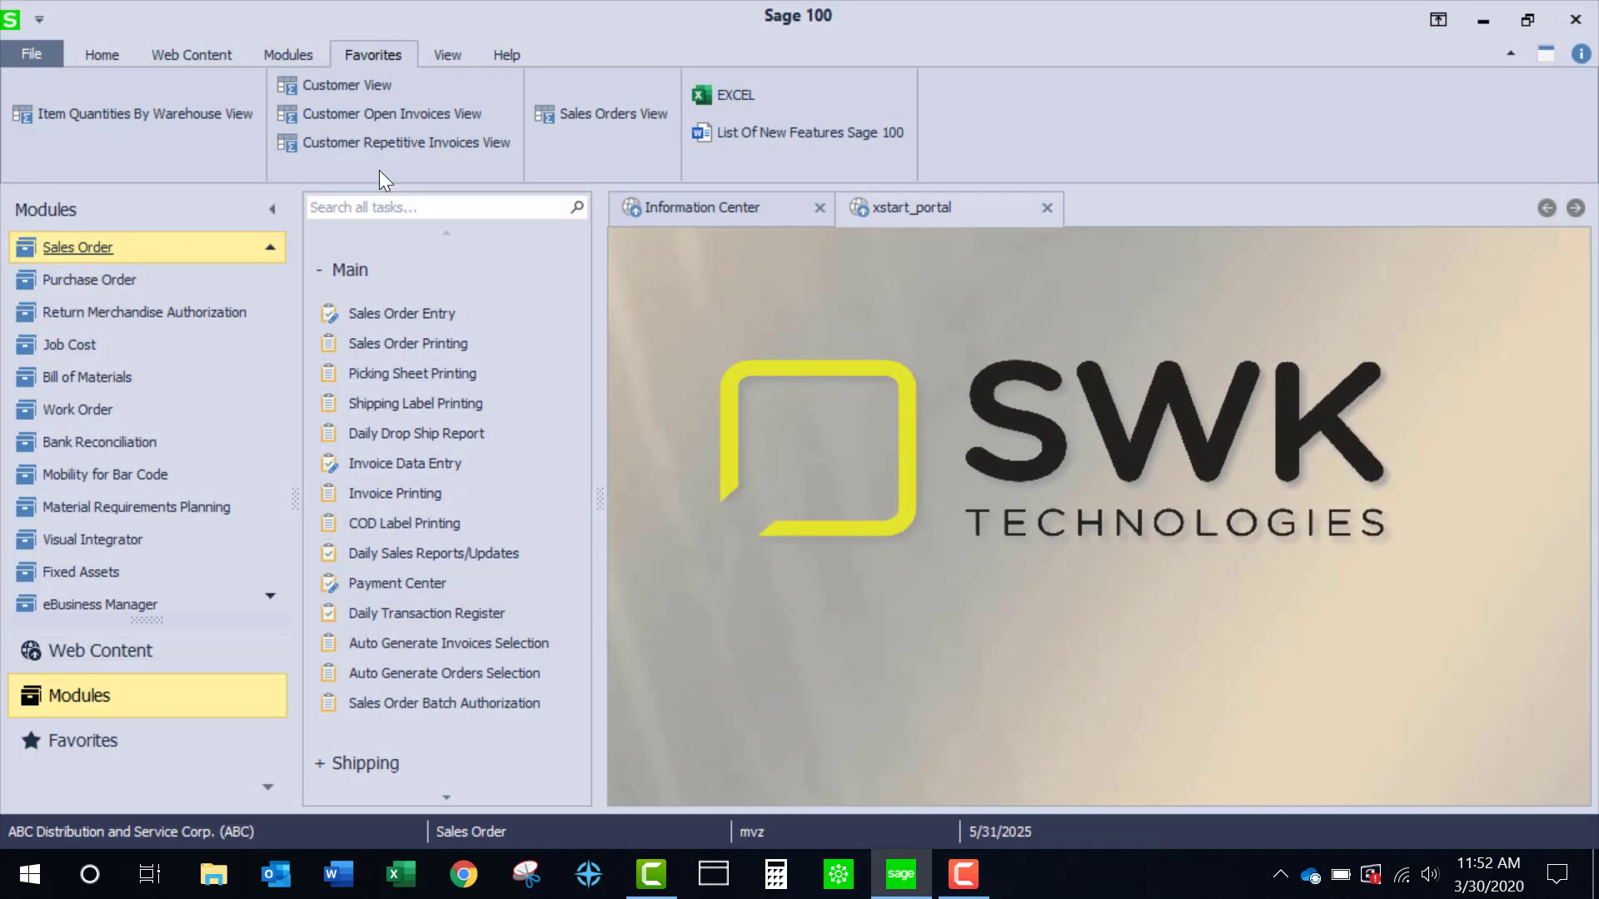
click(372, 141)
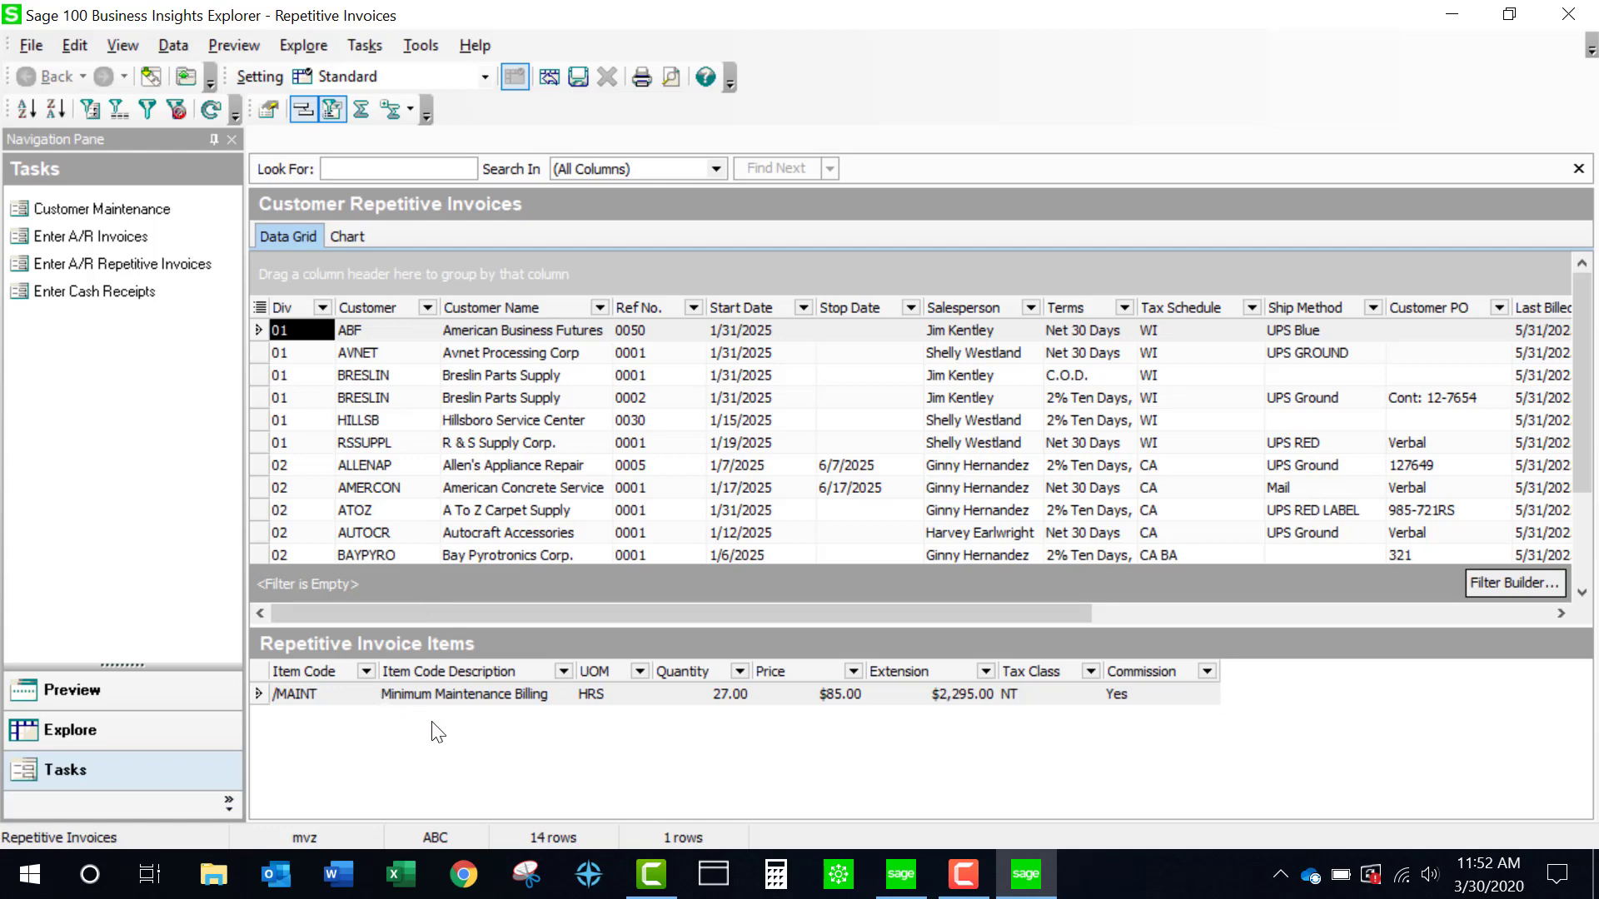
Step: Select the second Breslin Parts Supply repetitive invoice, reference 0002
click(373, 354)
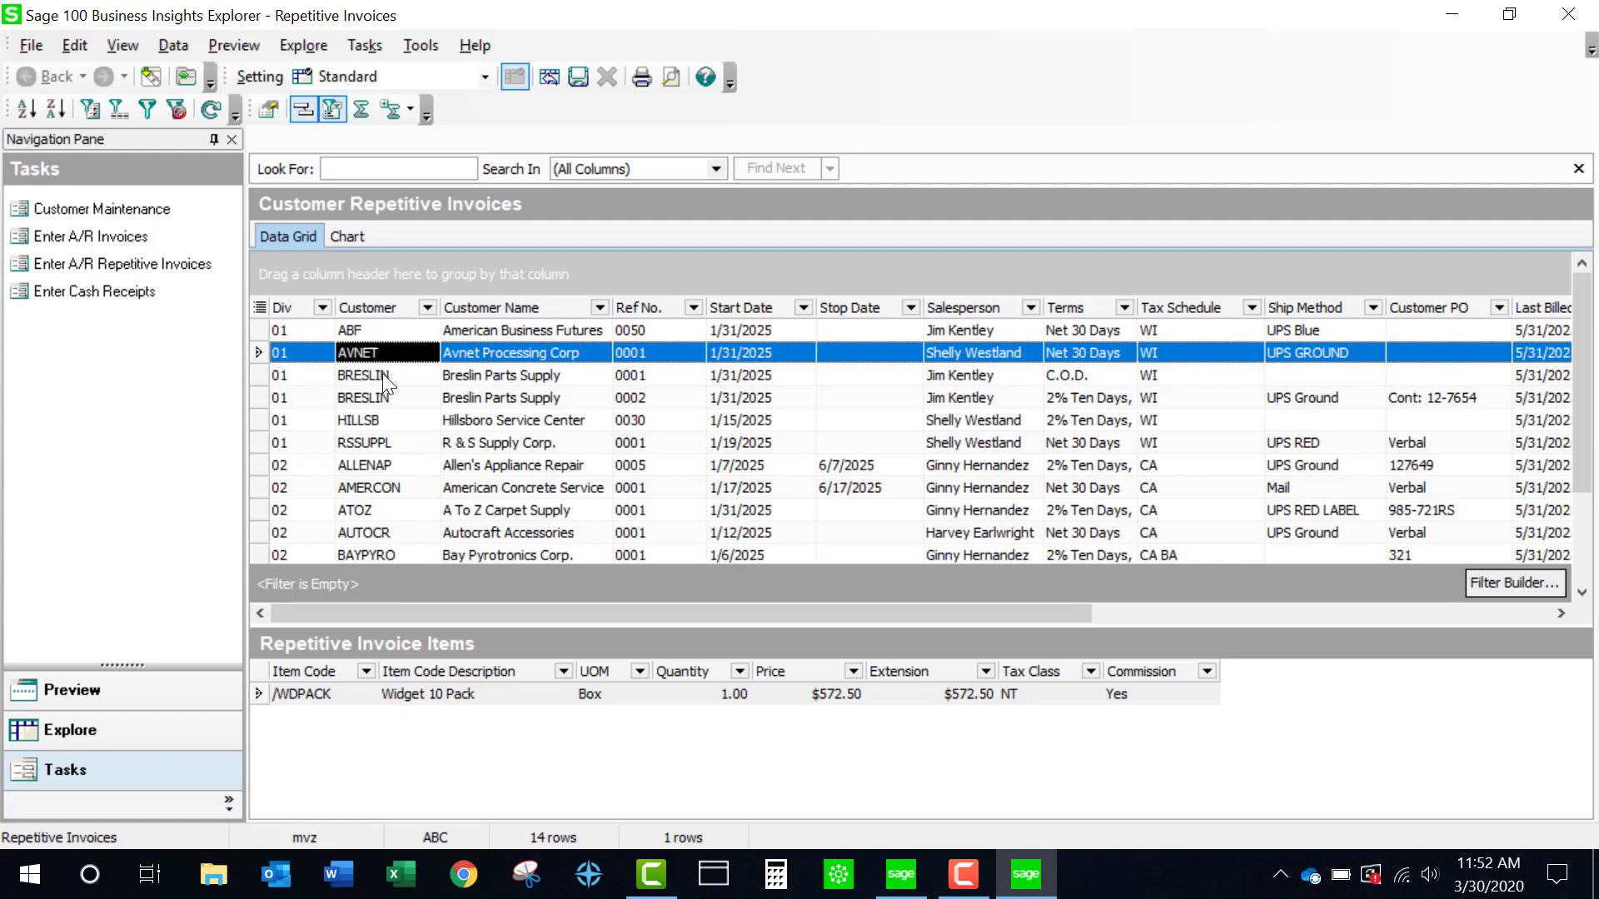
click(390, 376)
click(396, 404)
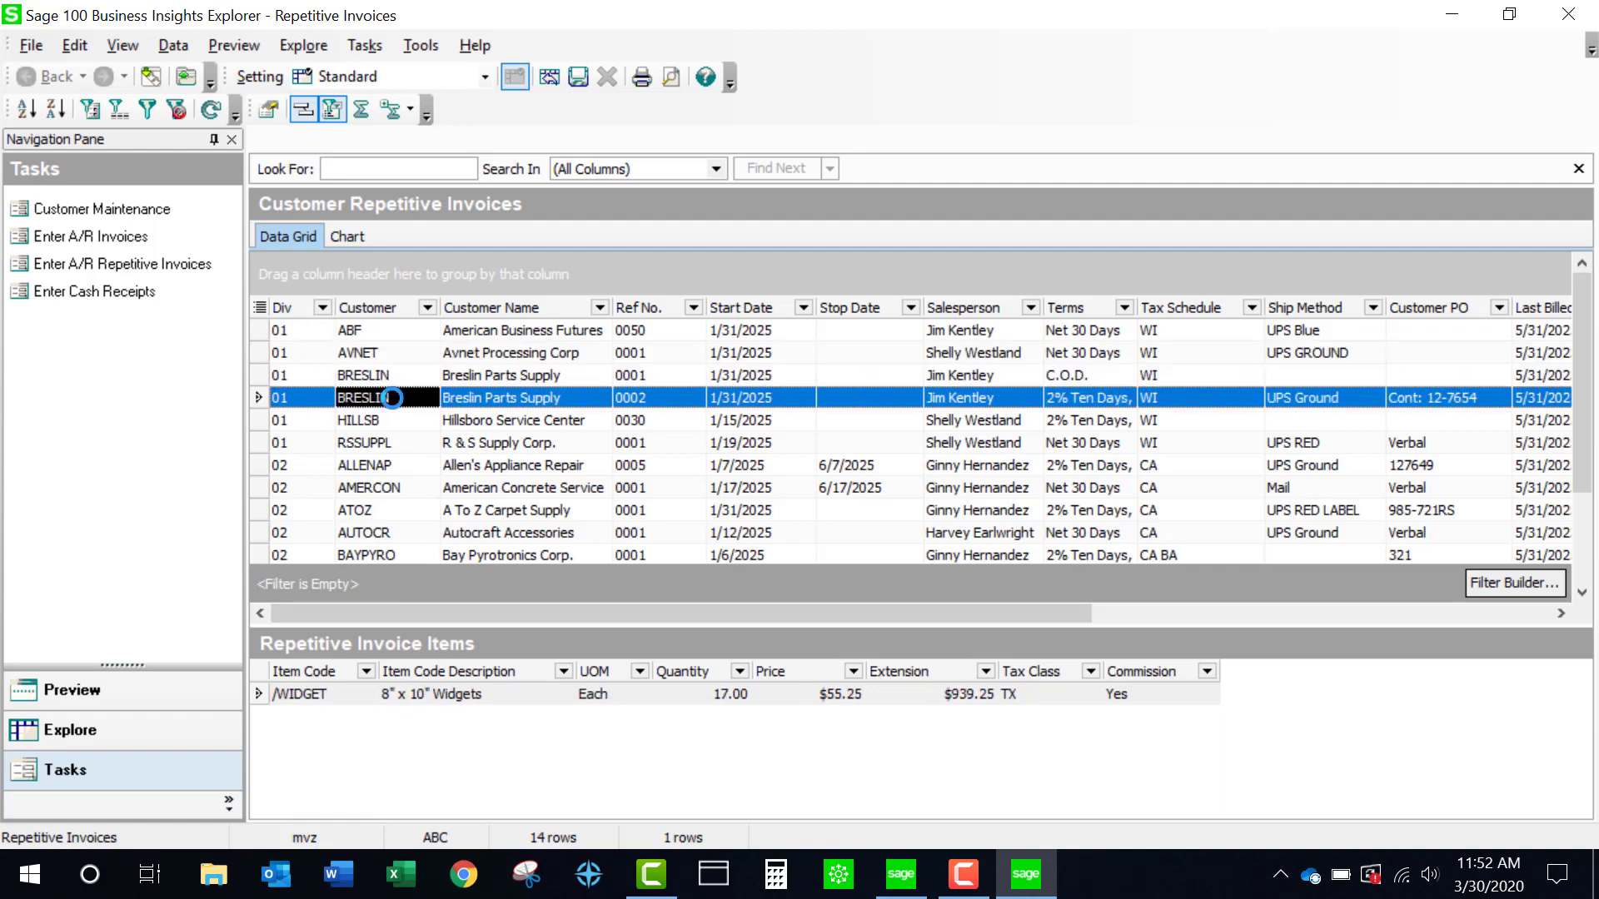
Step: Open that invoice's items, remove the filter to show all 19, and sort by Item Code Description
double_click(394, 404)
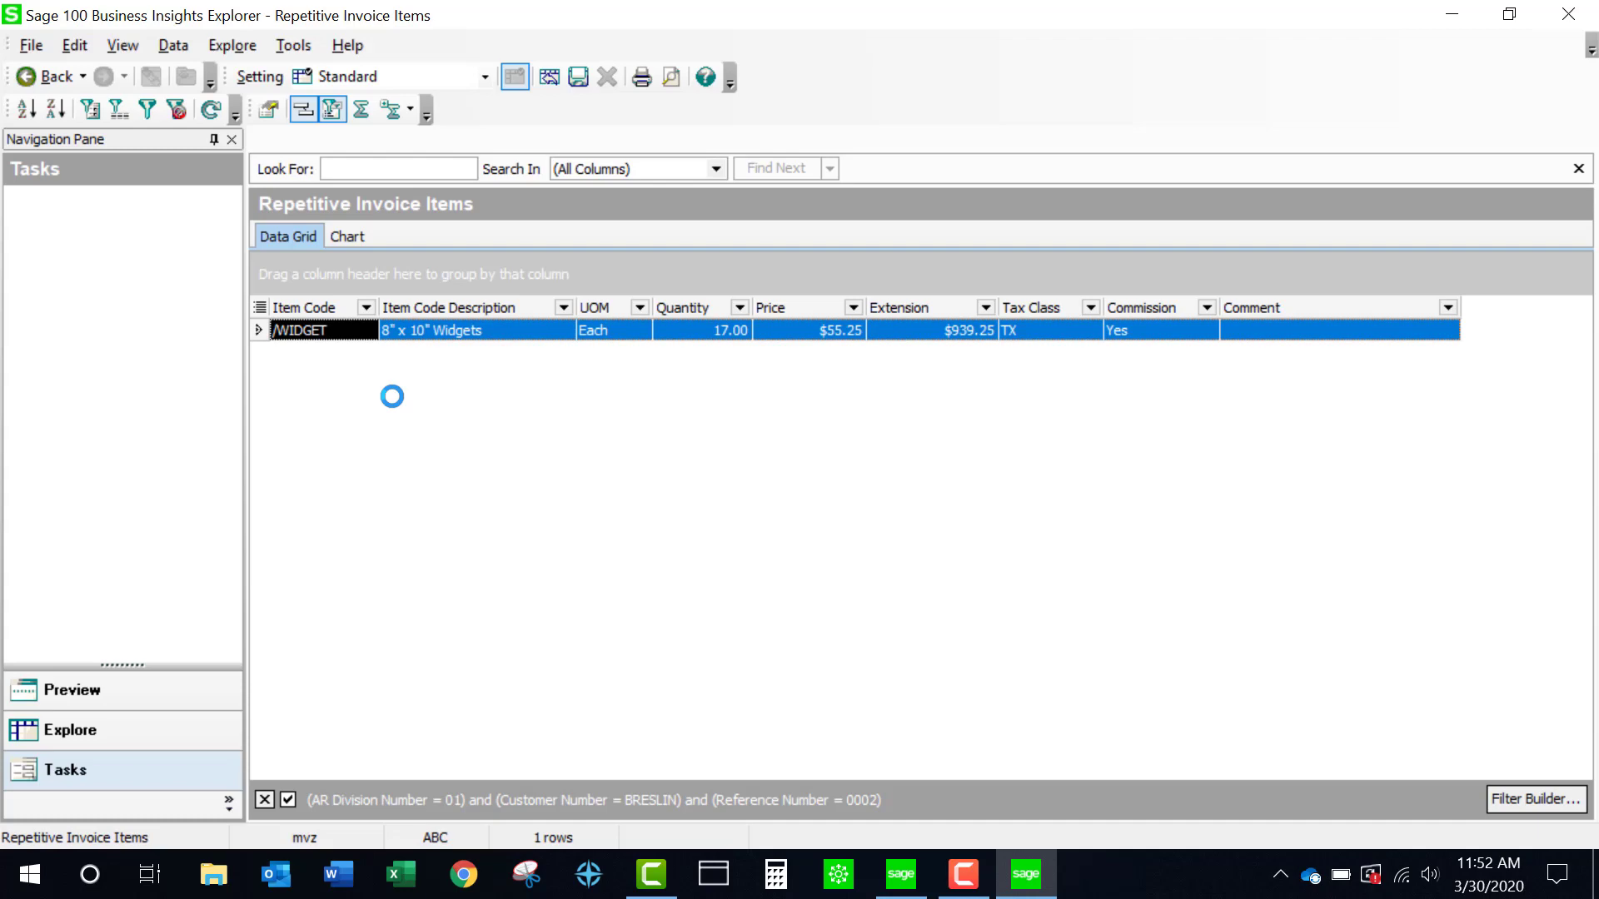
click(288, 800)
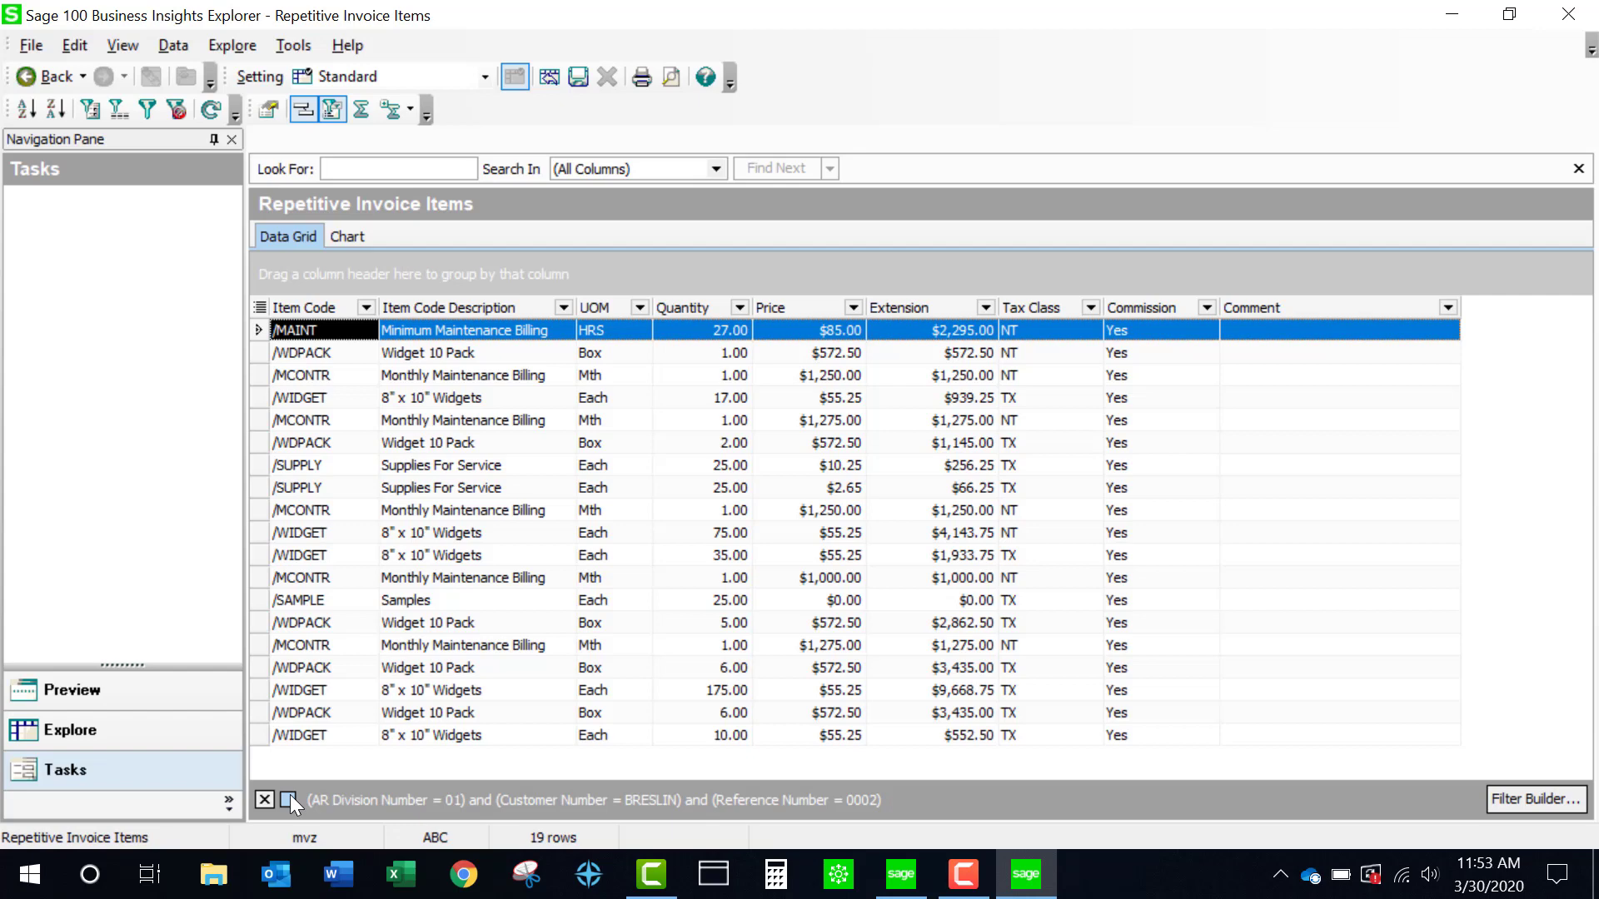
click(471, 308)
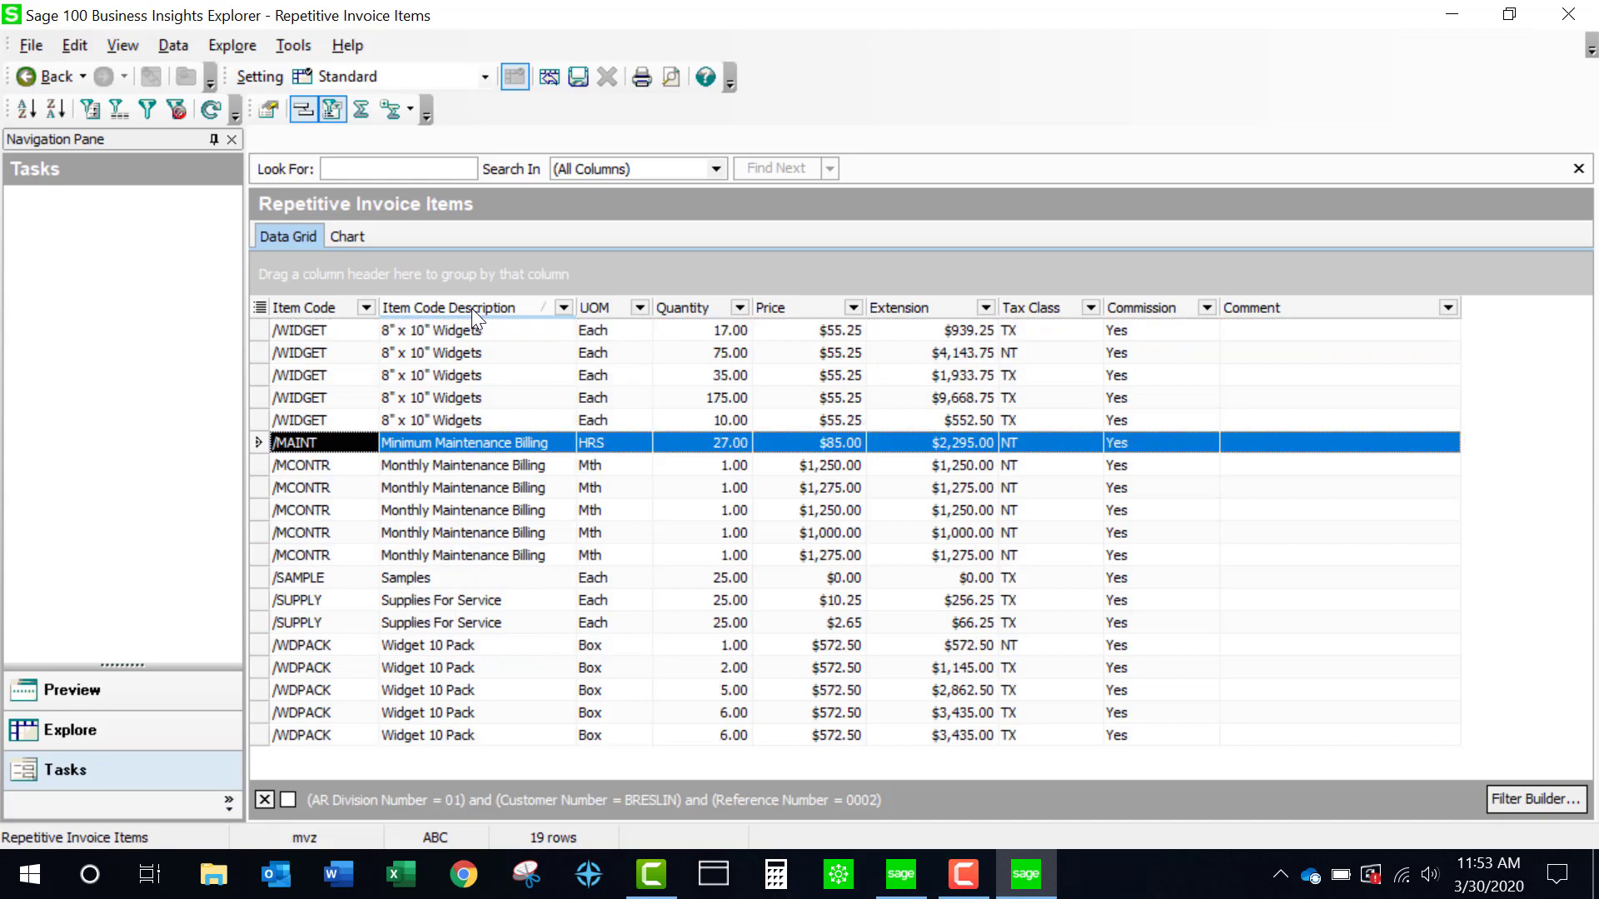
Step: Add the AR Division Number and Customer Number columns through Column Settings
right_click(472, 308)
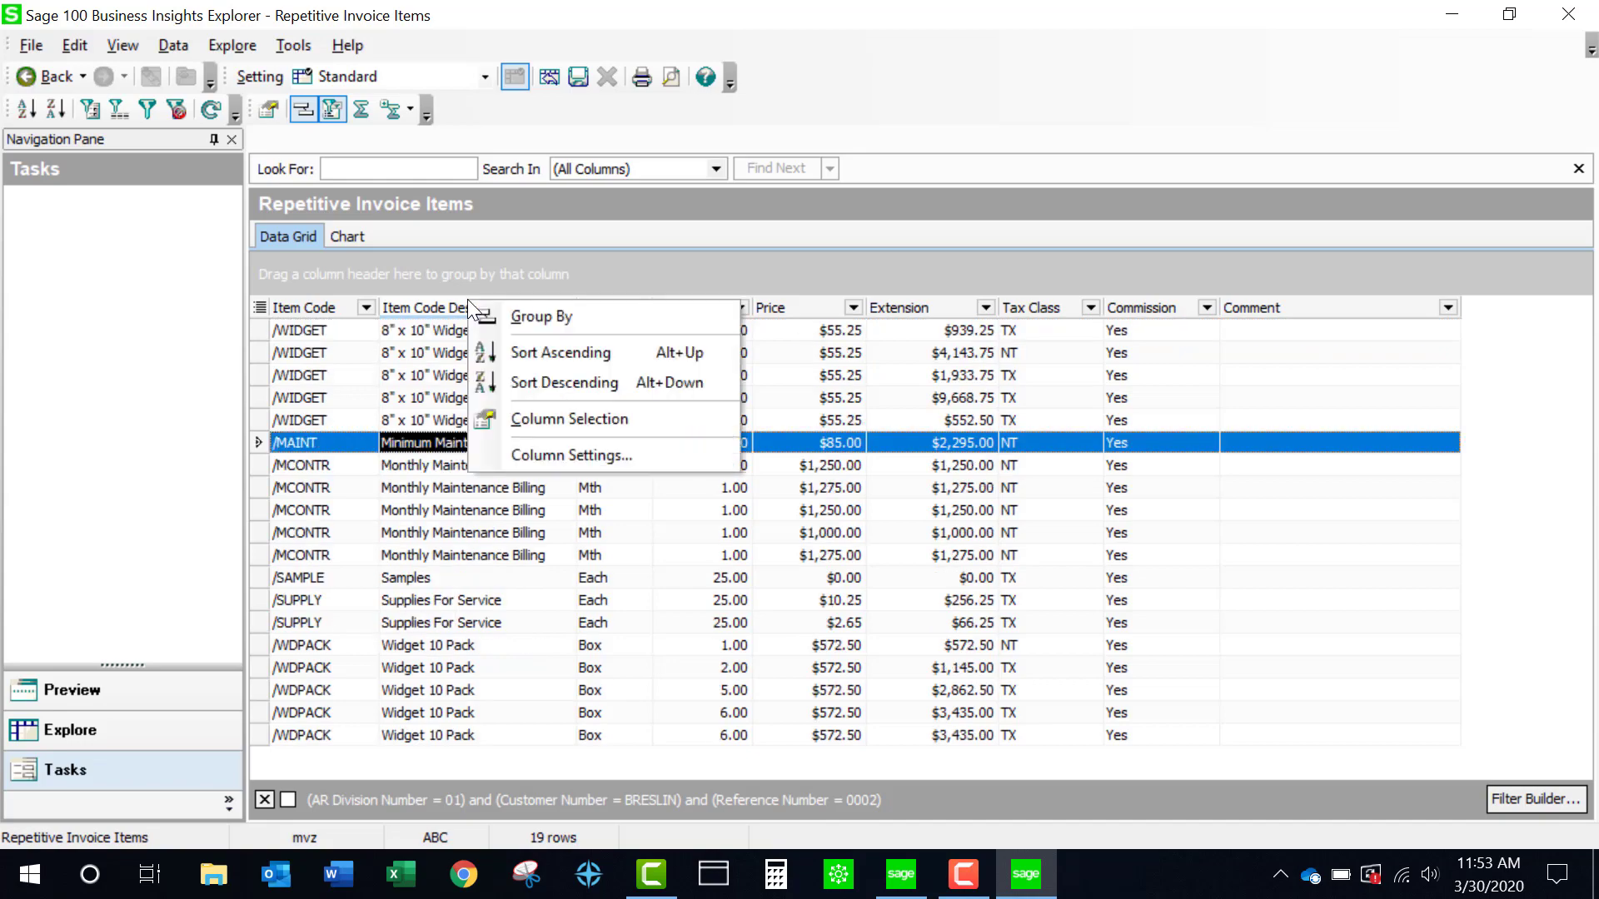
click(528, 455)
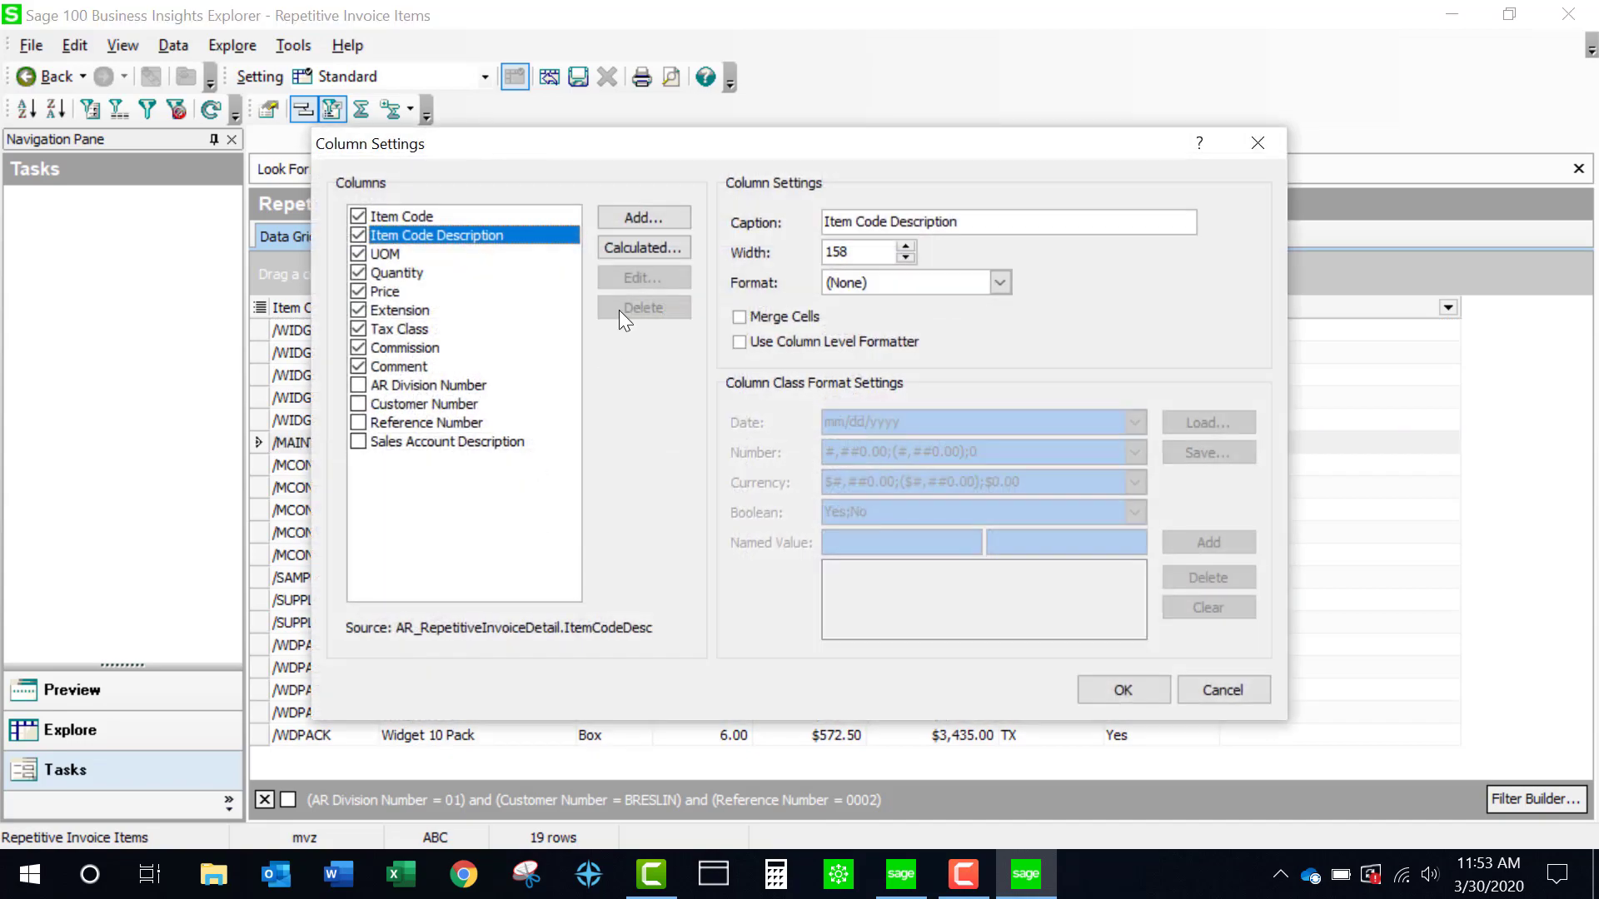
click(358, 385)
click(365, 404)
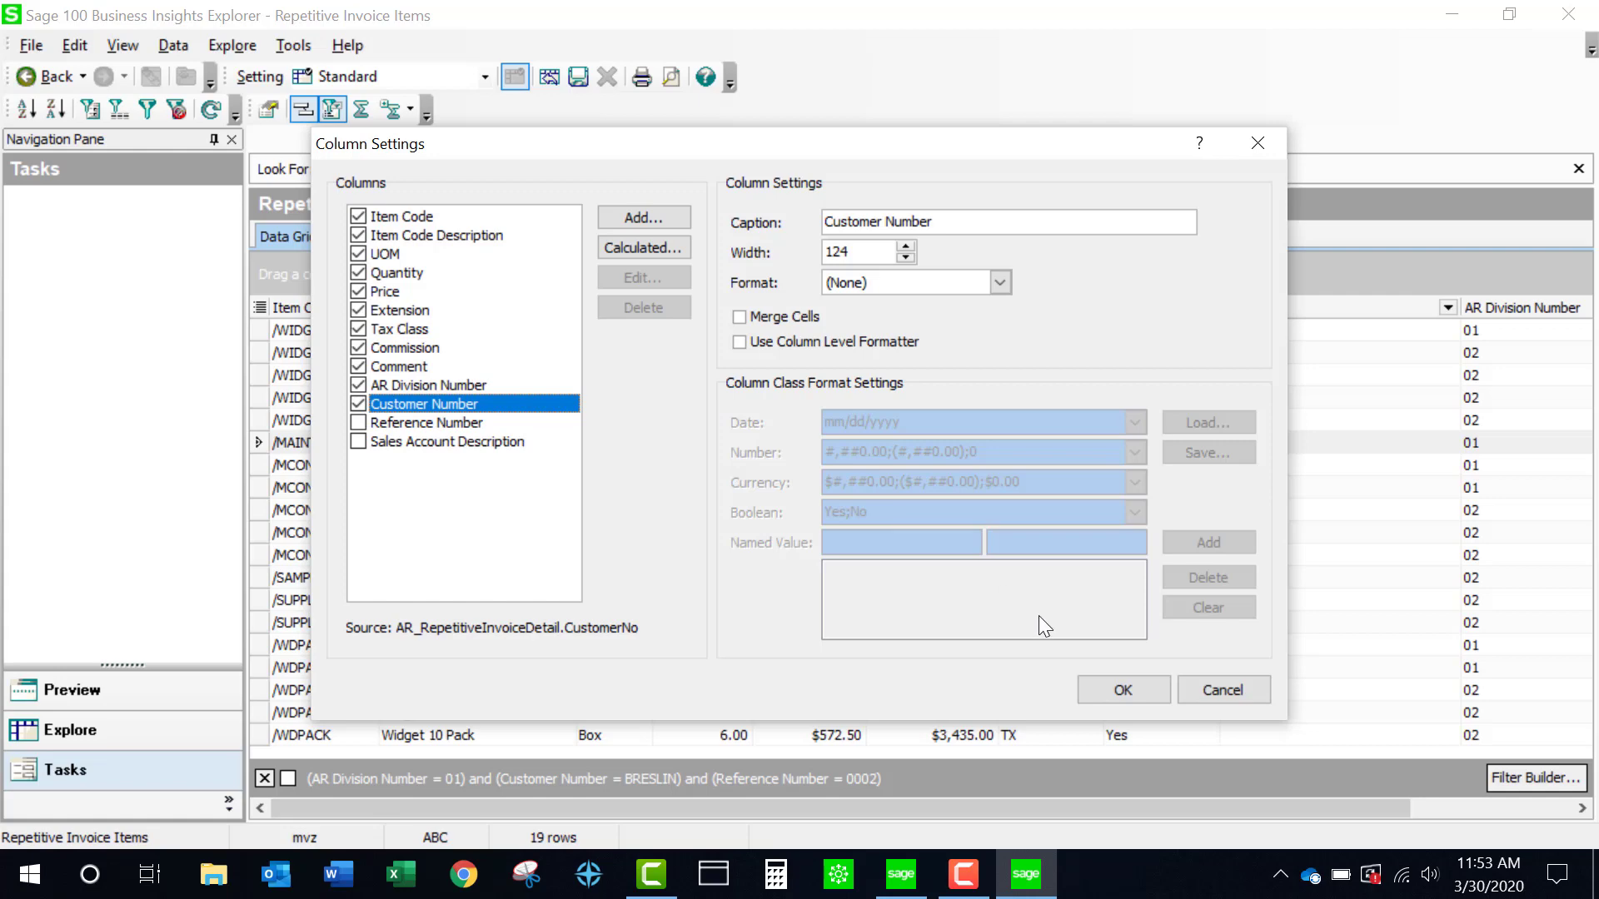
click(1127, 691)
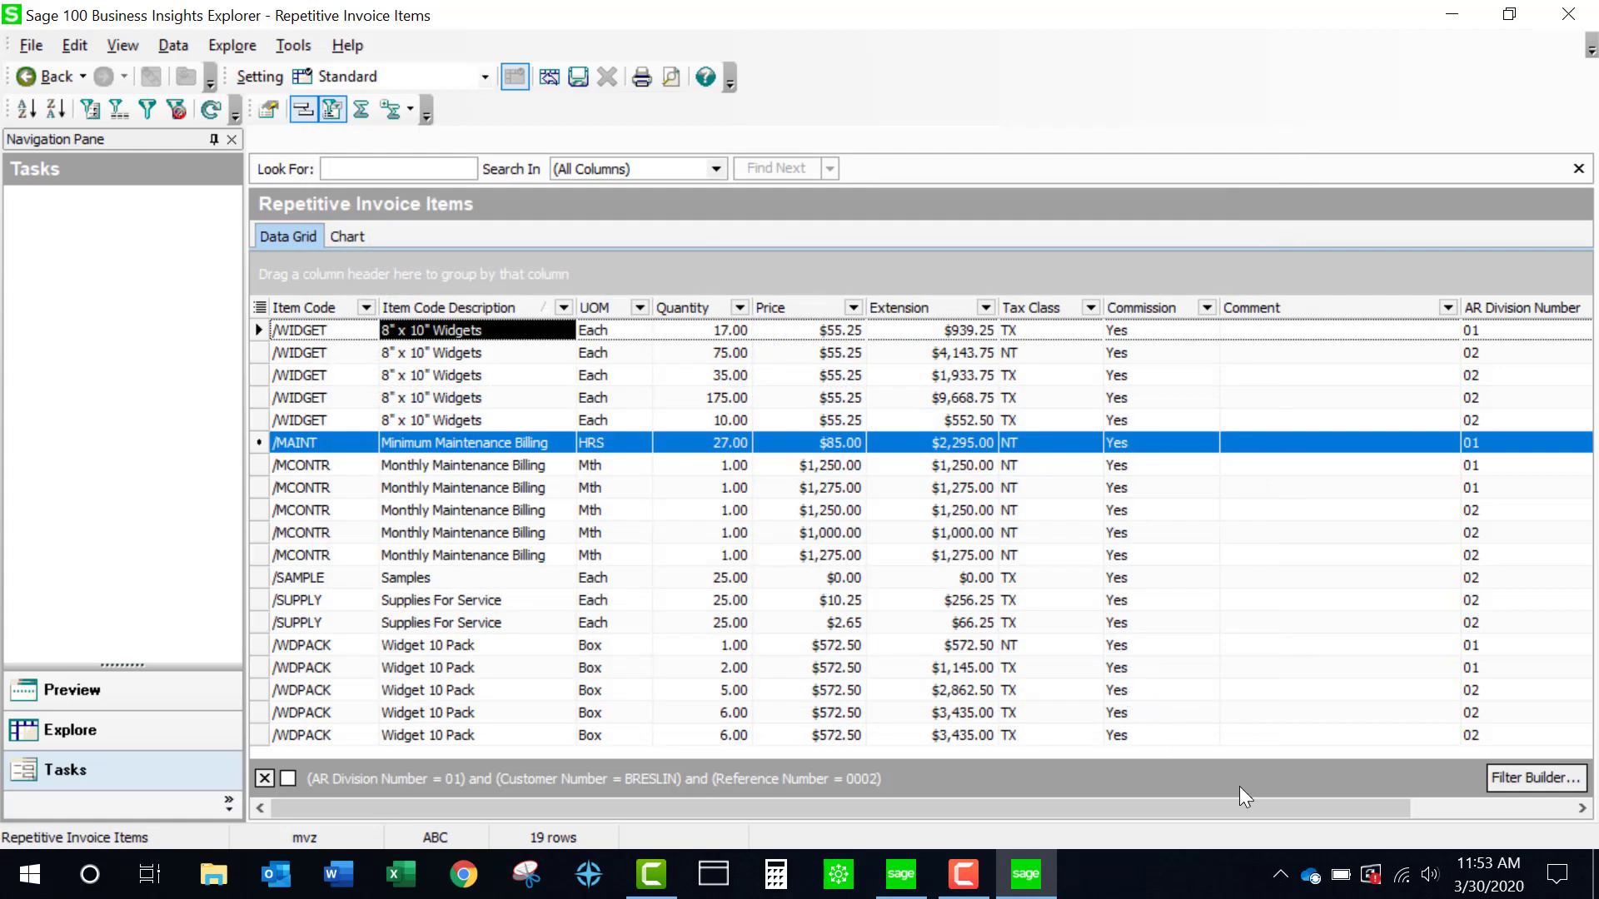
Step: Move AR Division Number and Customer Number to the first two columns and sort by Customer Number
drag(1262, 804, 1435, 786)
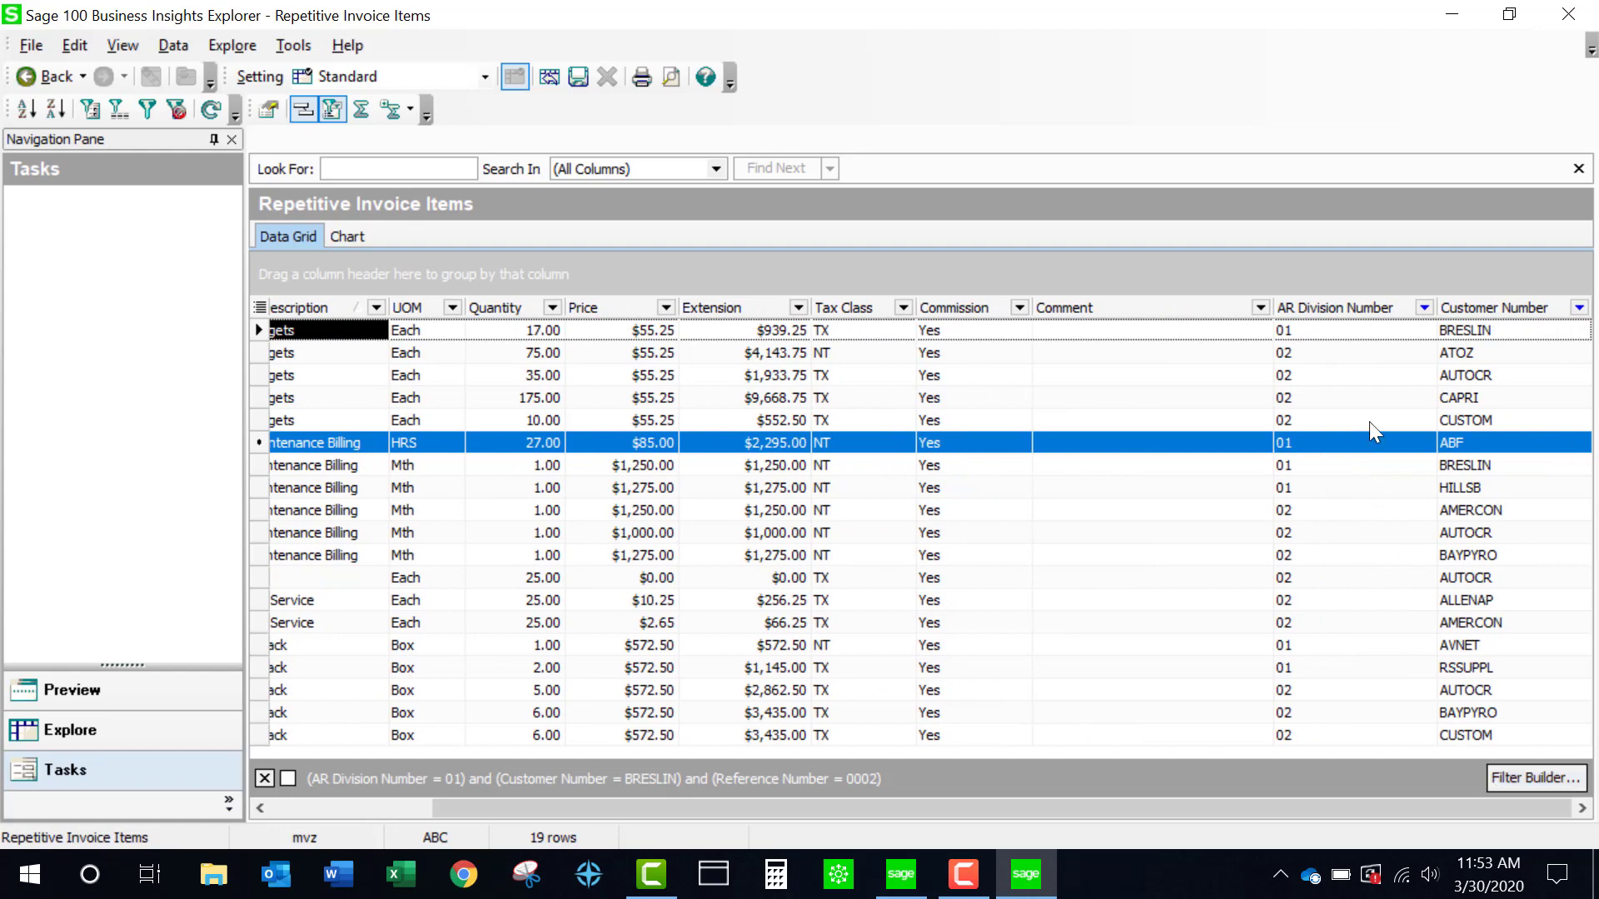
drag(1341, 306, 348, 316)
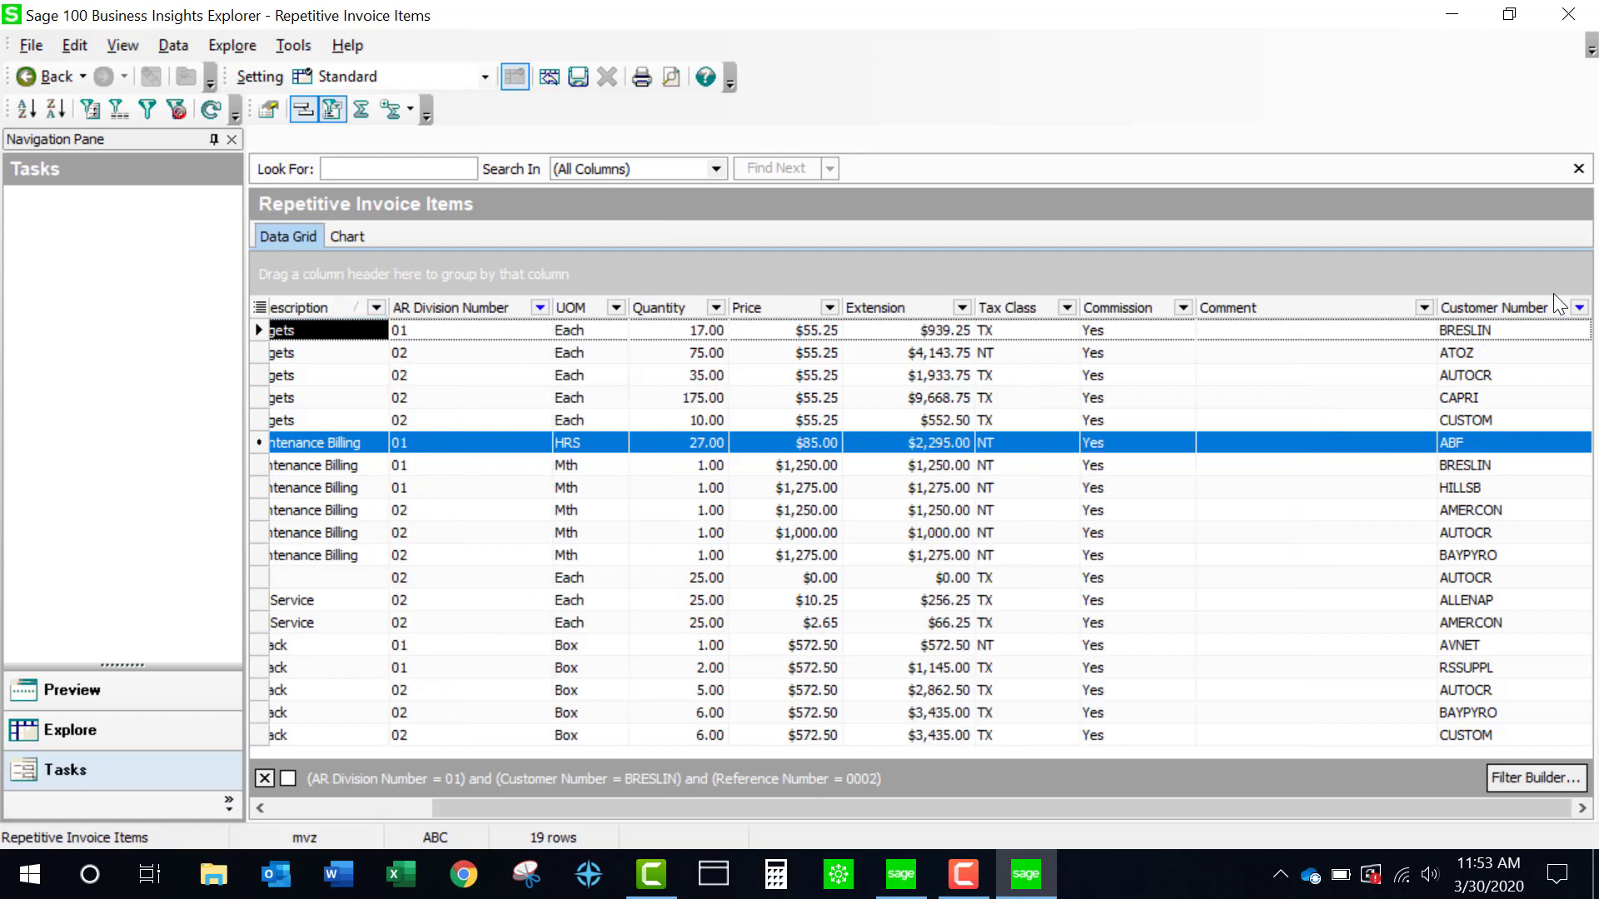
click(1476, 308)
drag(1476, 308, 436, 308)
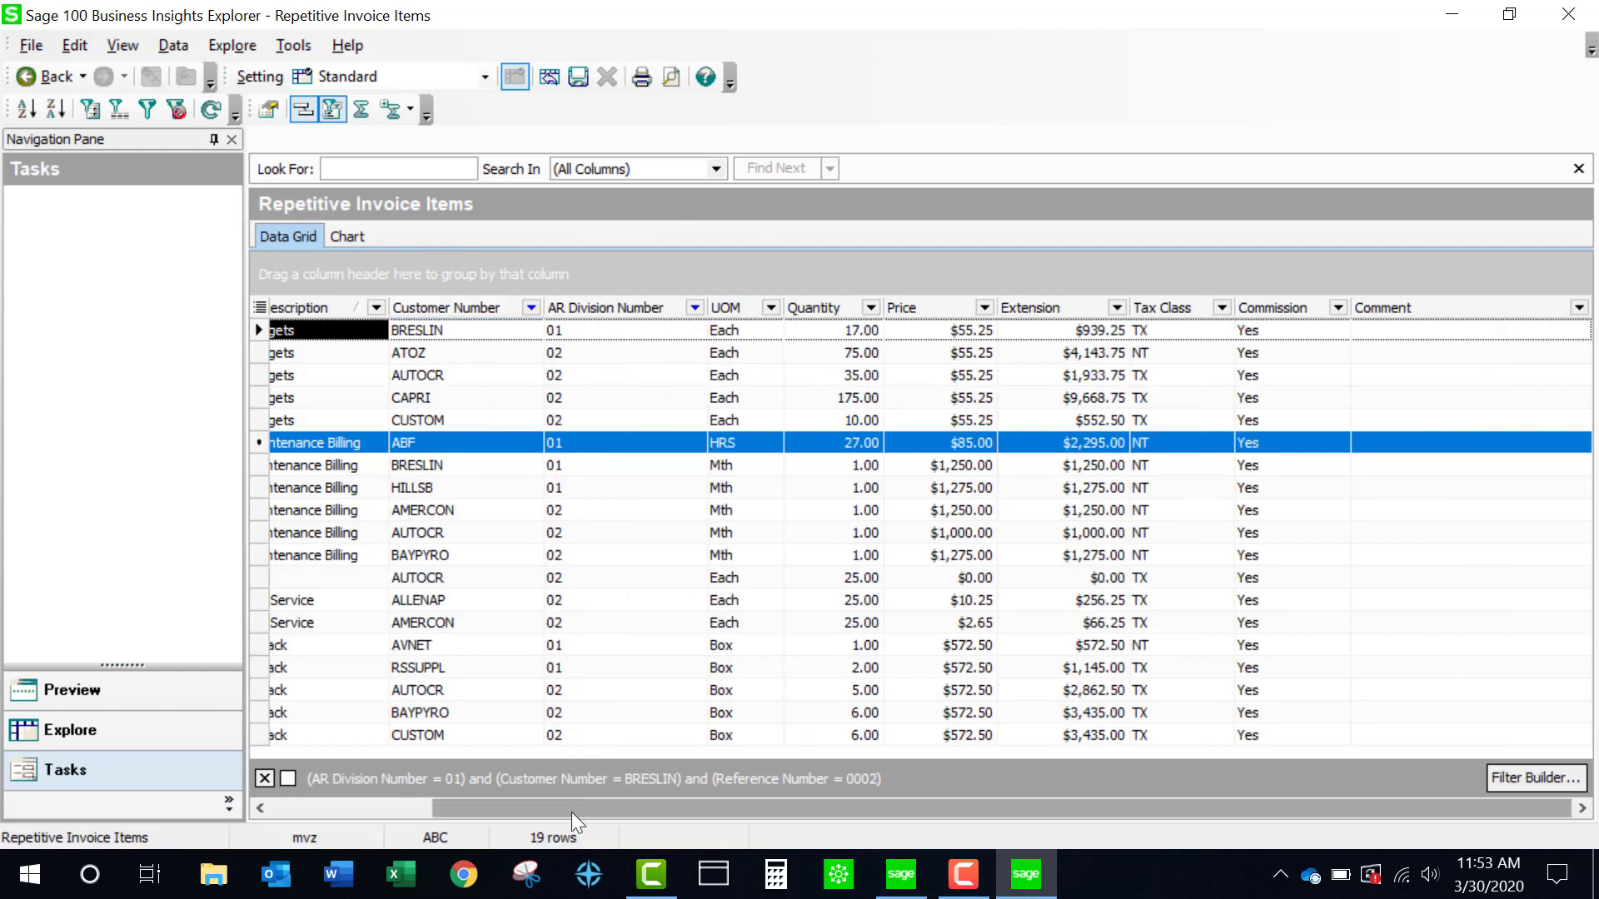
drag(561, 808, 367, 816)
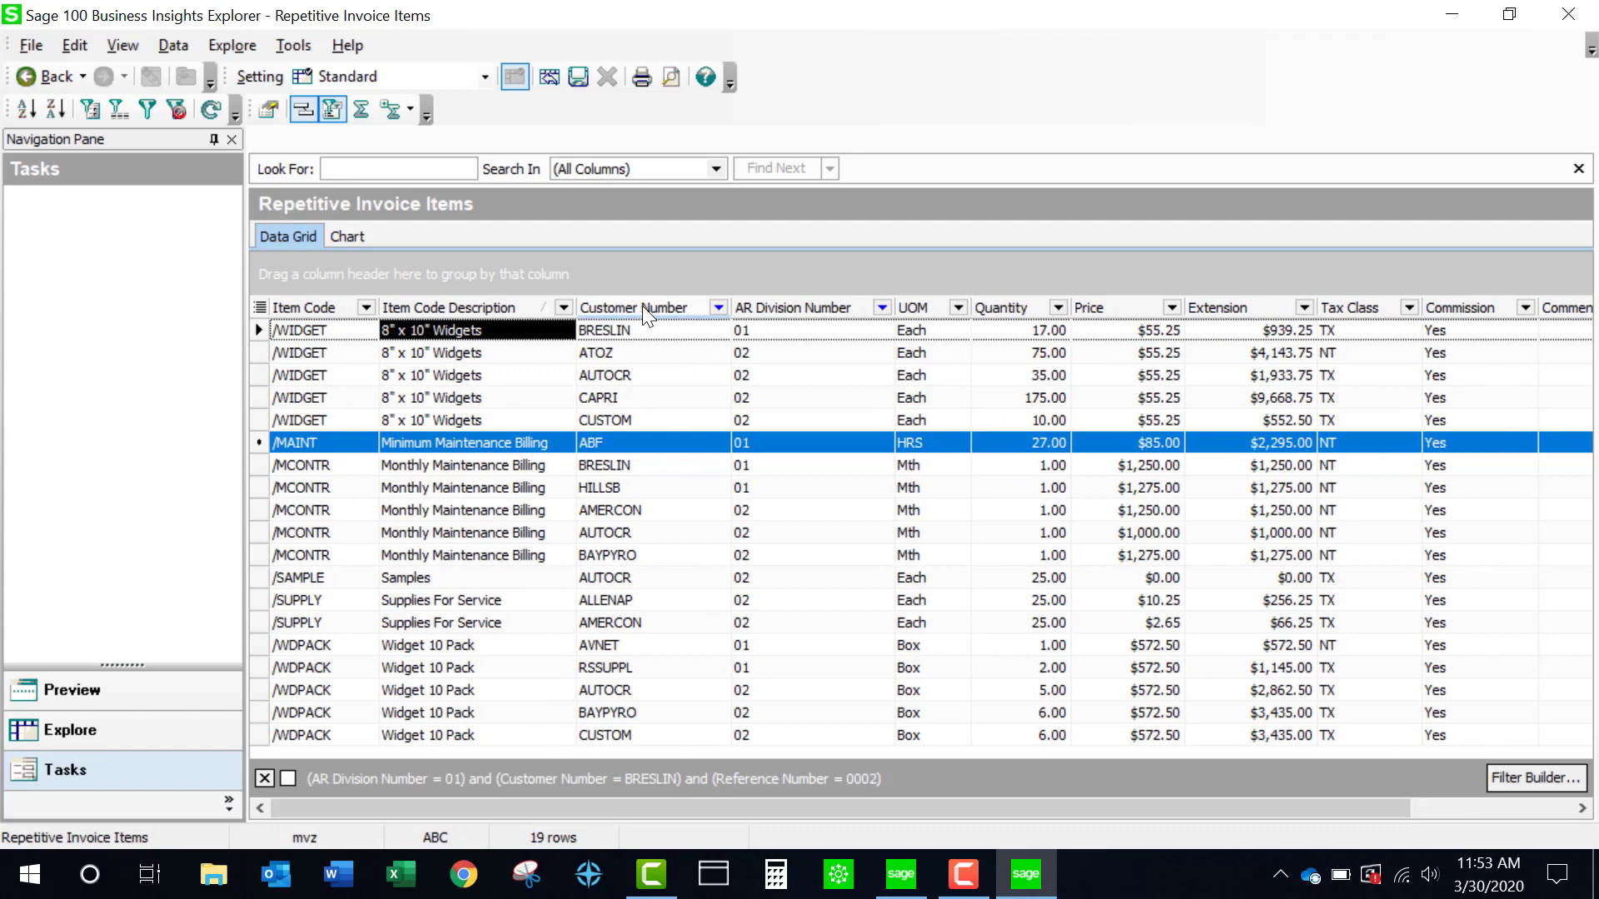
drag(642, 306, 341, 317)
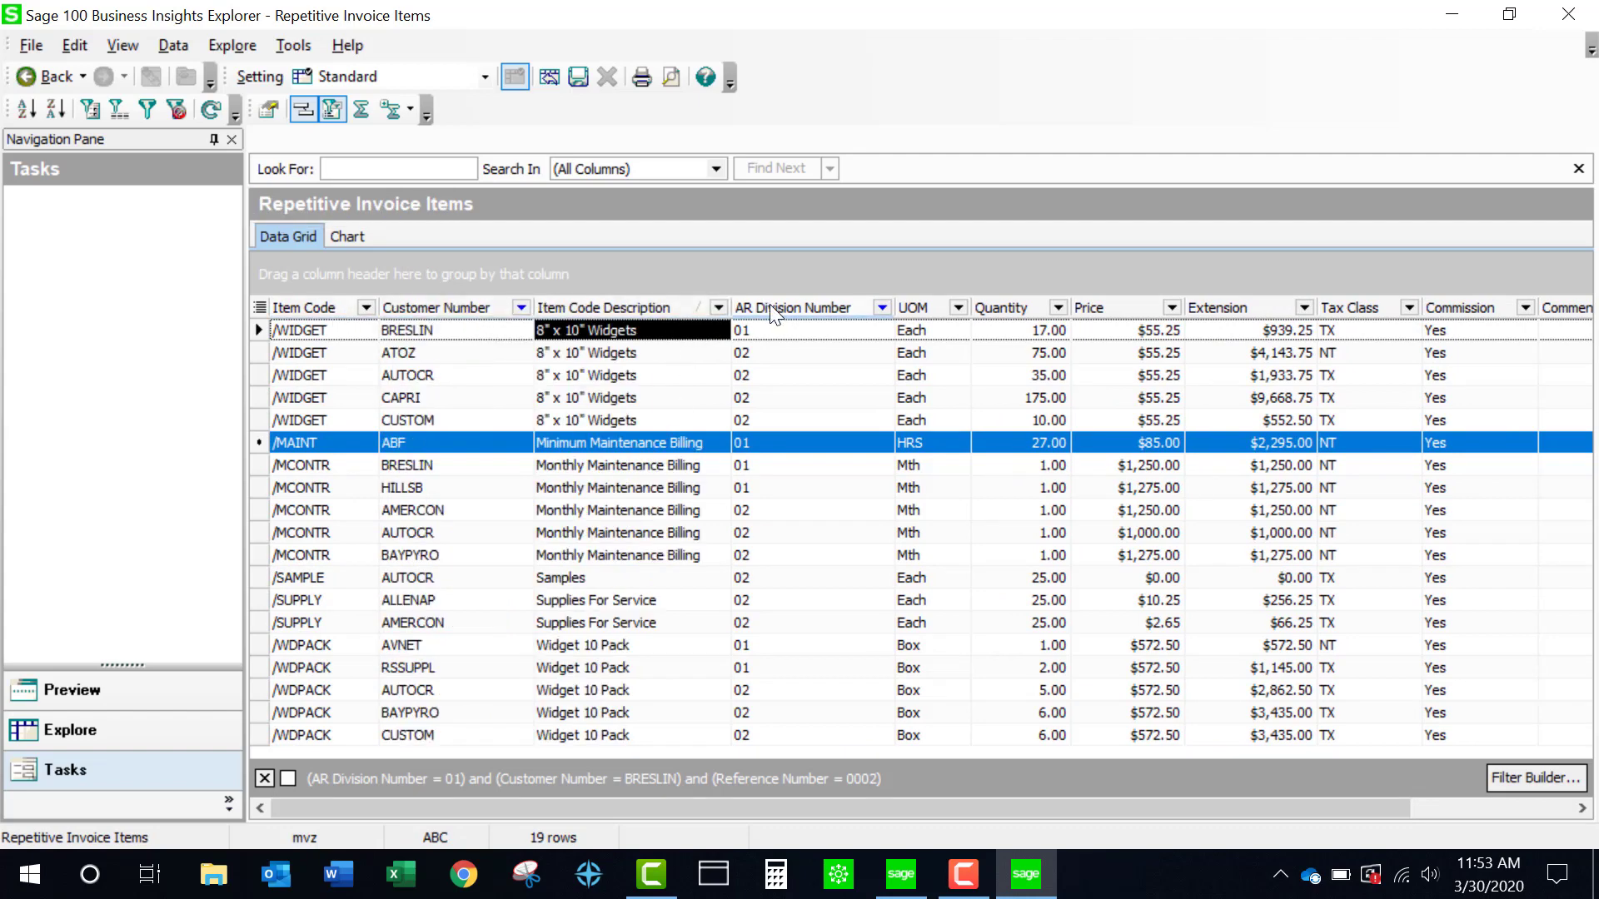
drag(775, 314, 312, 308)
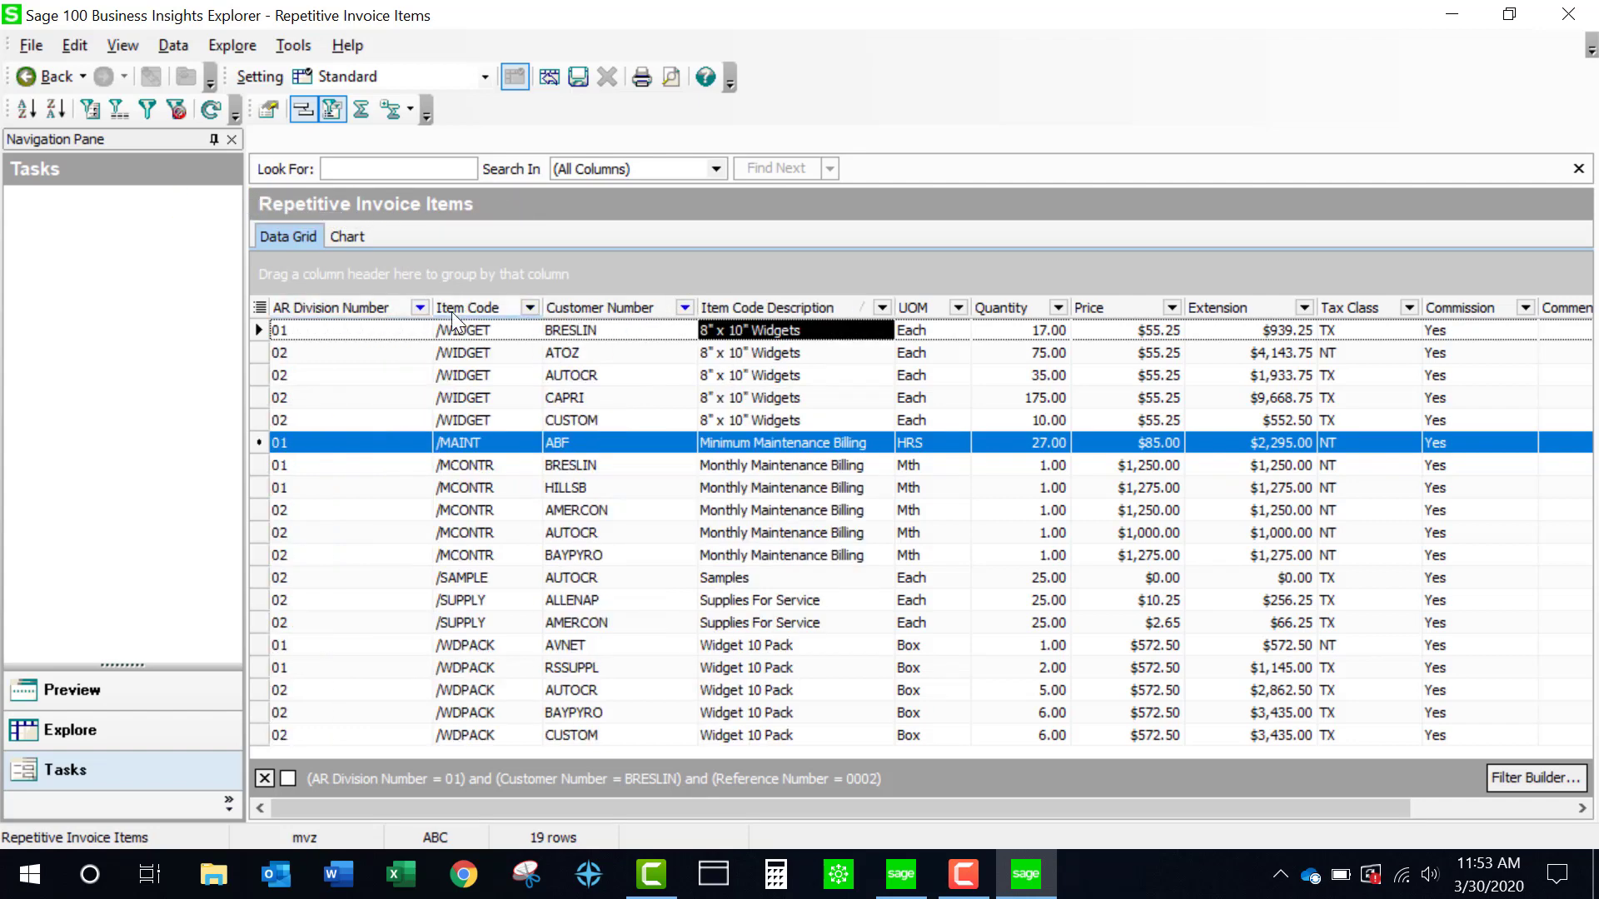
drag(572, 308, 476, 313)
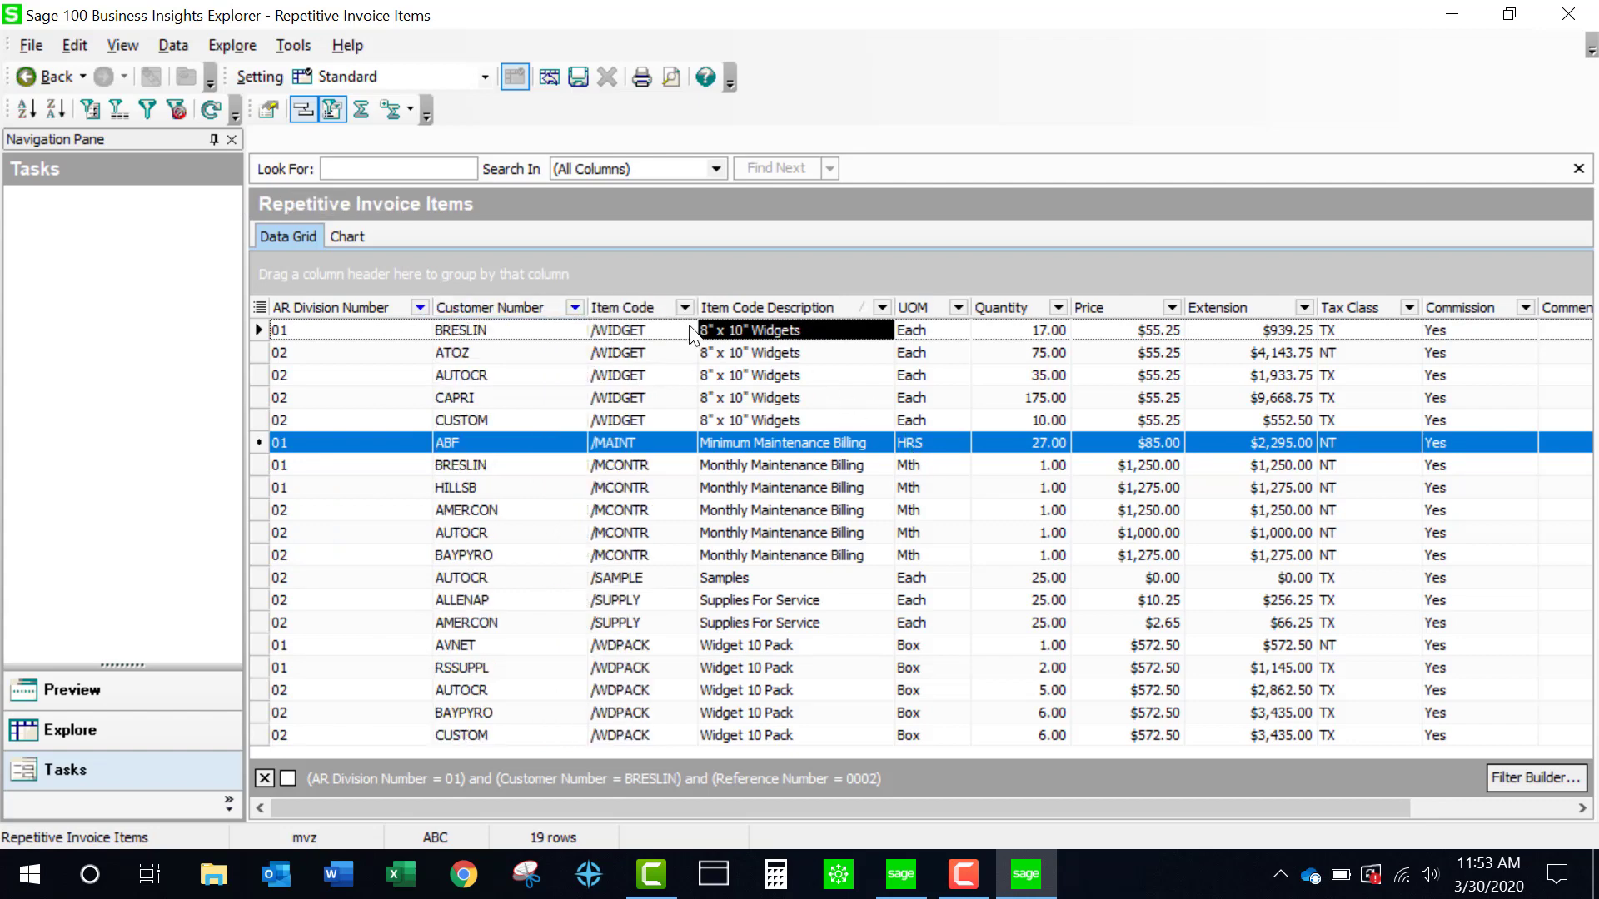
click(486, 309)
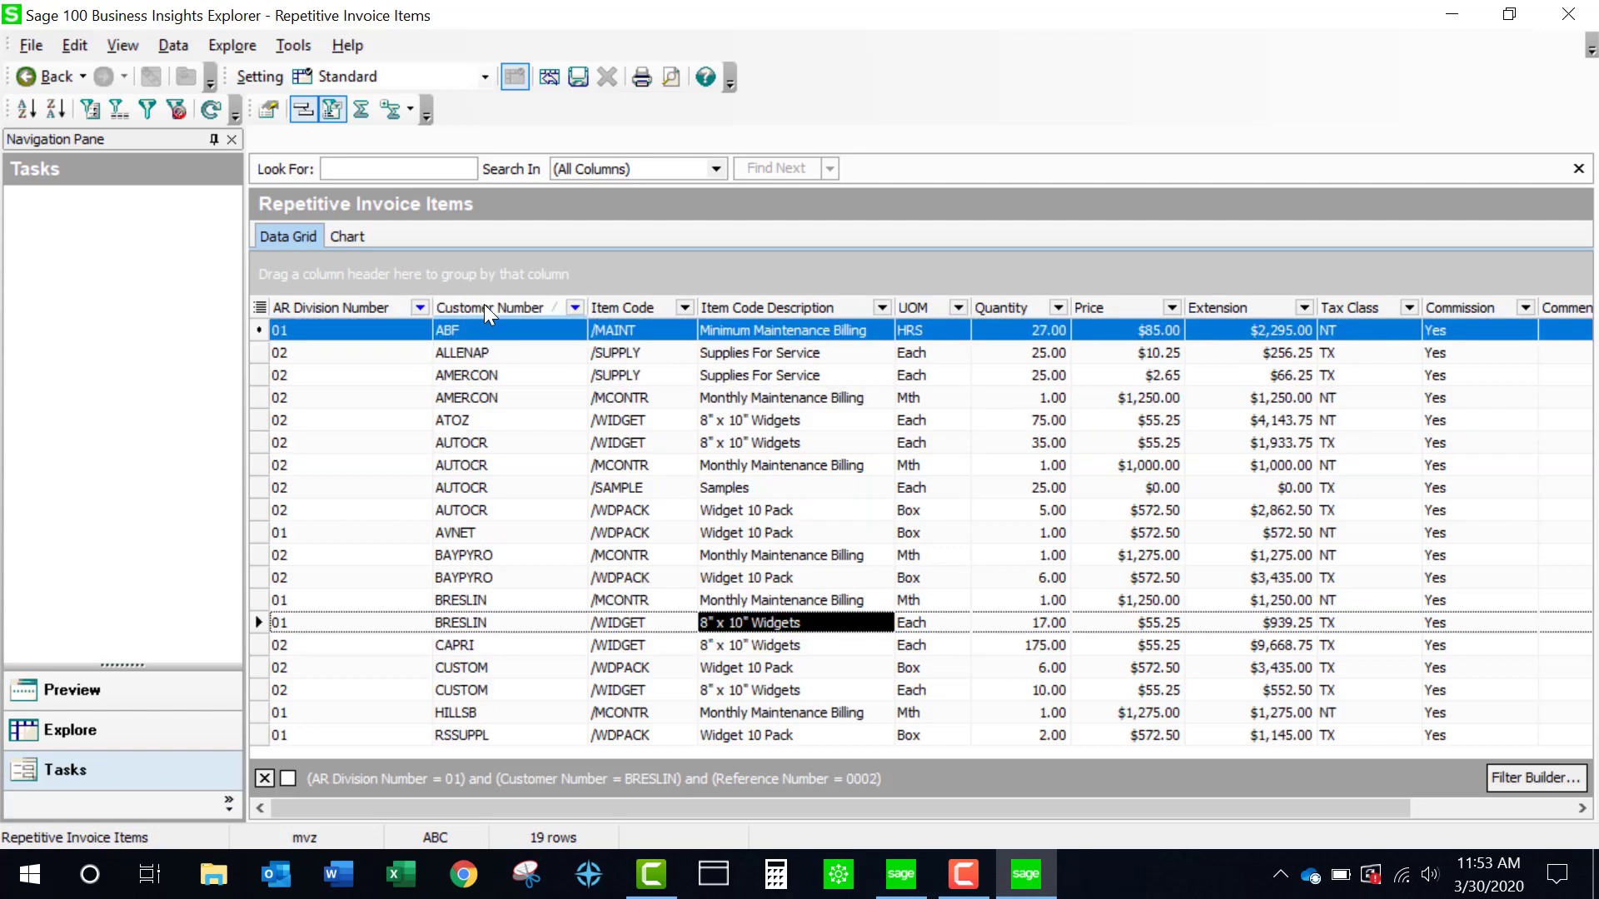